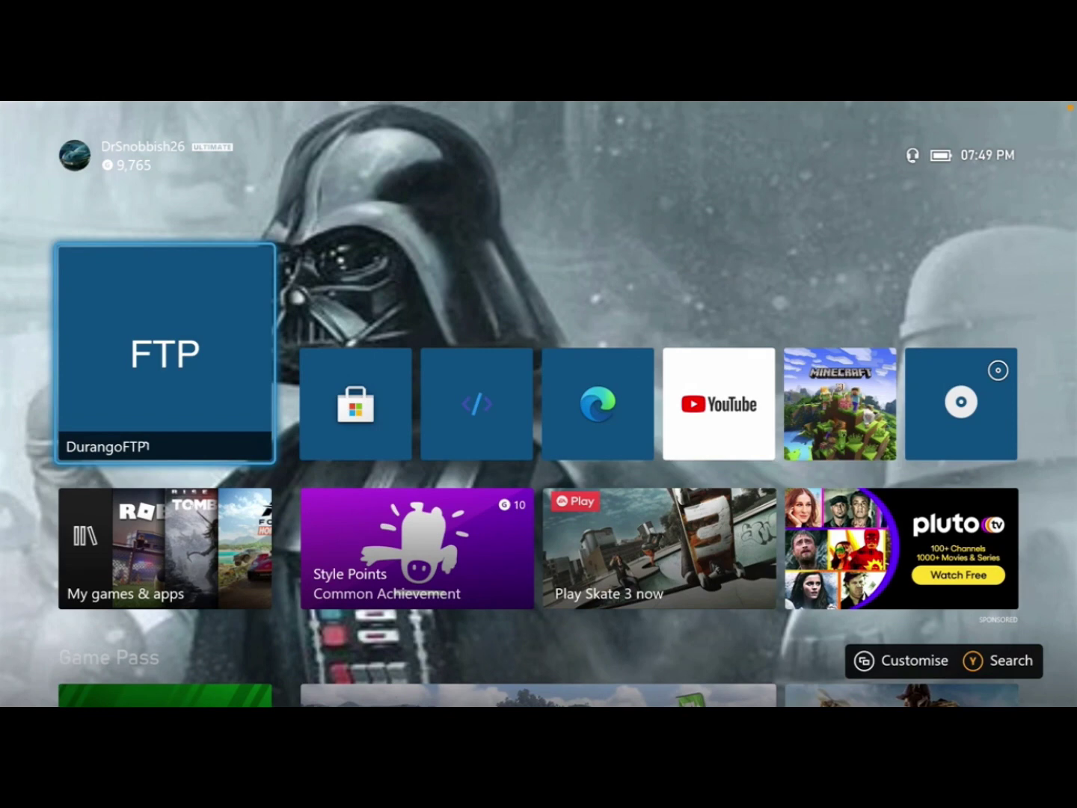
Step: Launch Microsoft Edge from the Xbox home screen to reach the gamr13.github.io apps page
{"action": "key", "text": "Right"}
{"action": "key", "text": "Right"}
{"action": "key", "text": "Right"}
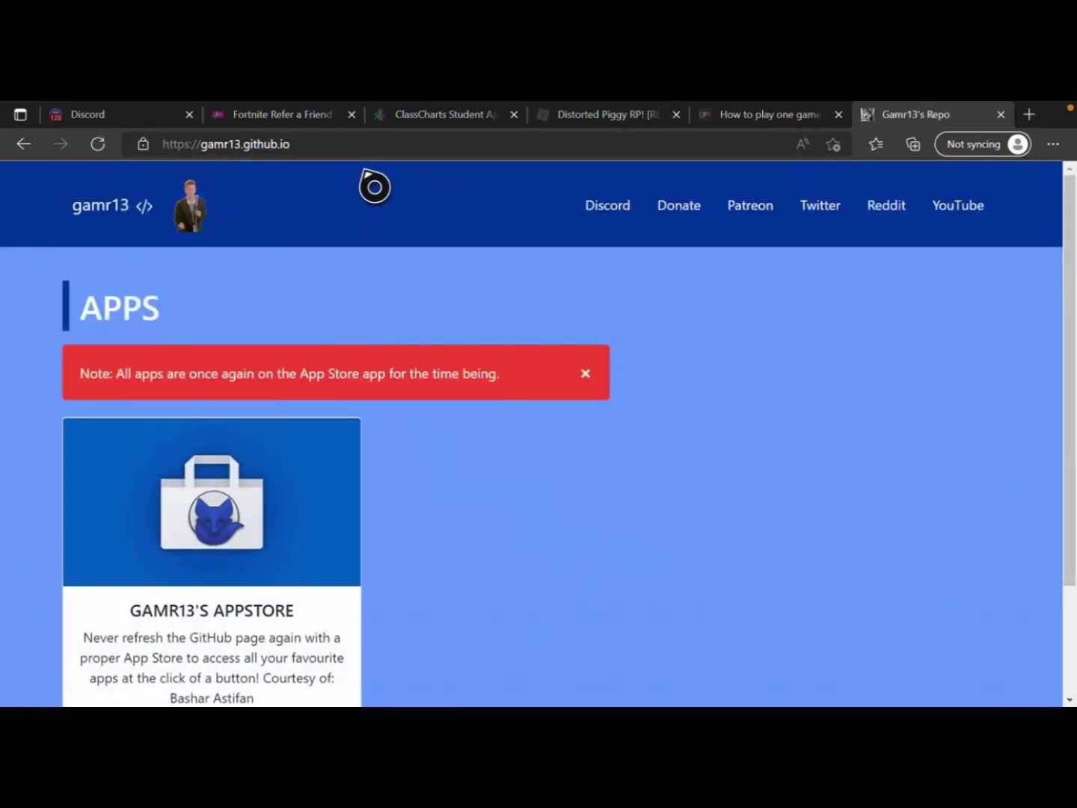
{"action": "scroll", "coordinate": [287, 270], "scroll_direction": "down", "scroll_amount": 1}
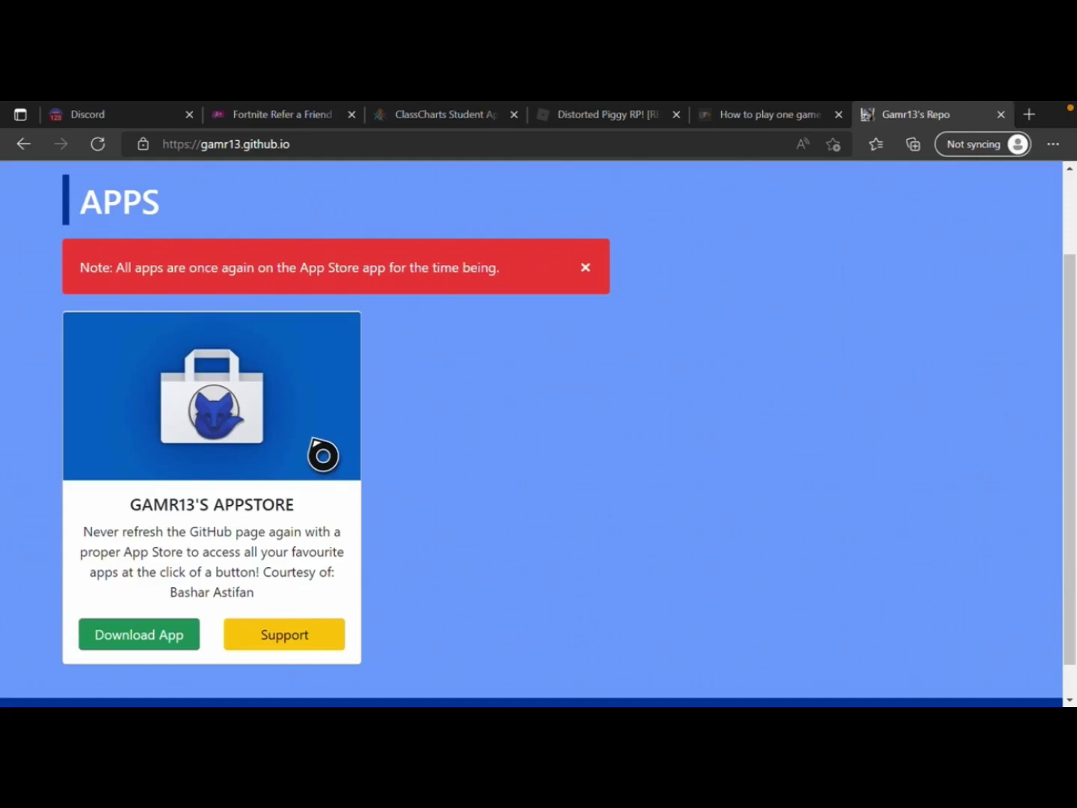
Step: Start the GAMR13'S APPSTORE download from the gamr13 page through Microsoft Store
{"action": "key", "text": "super"}
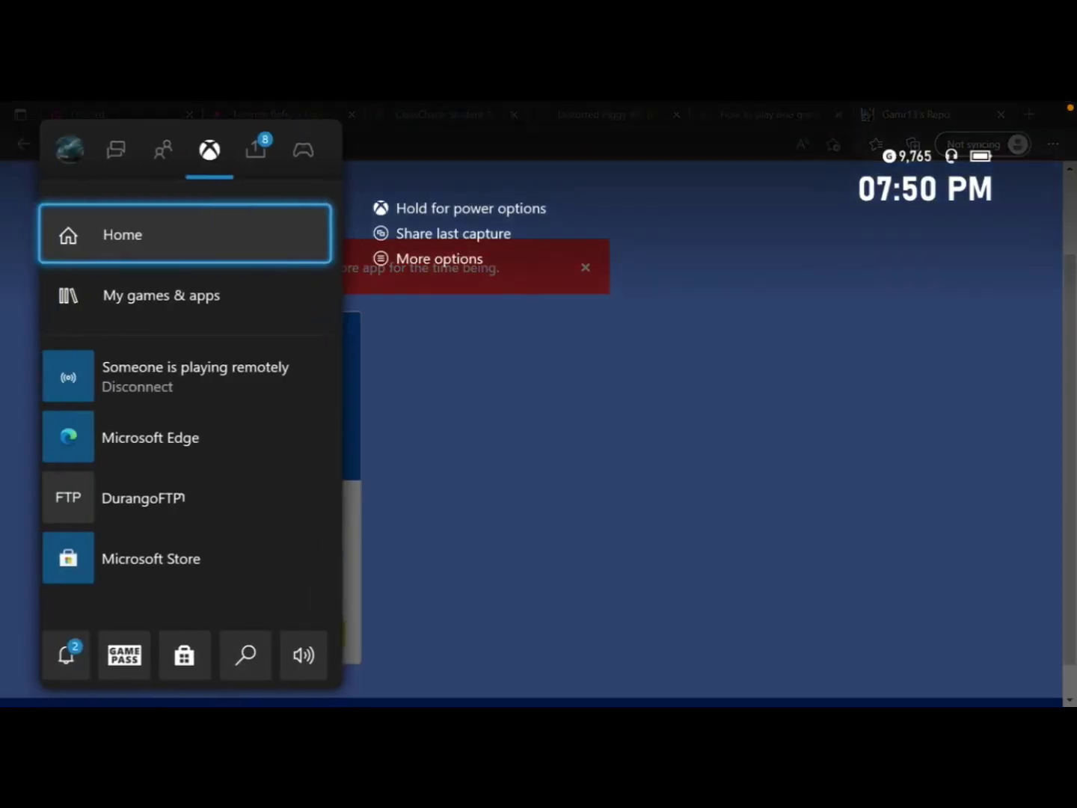
{"action": "key", "text": "Escape"}
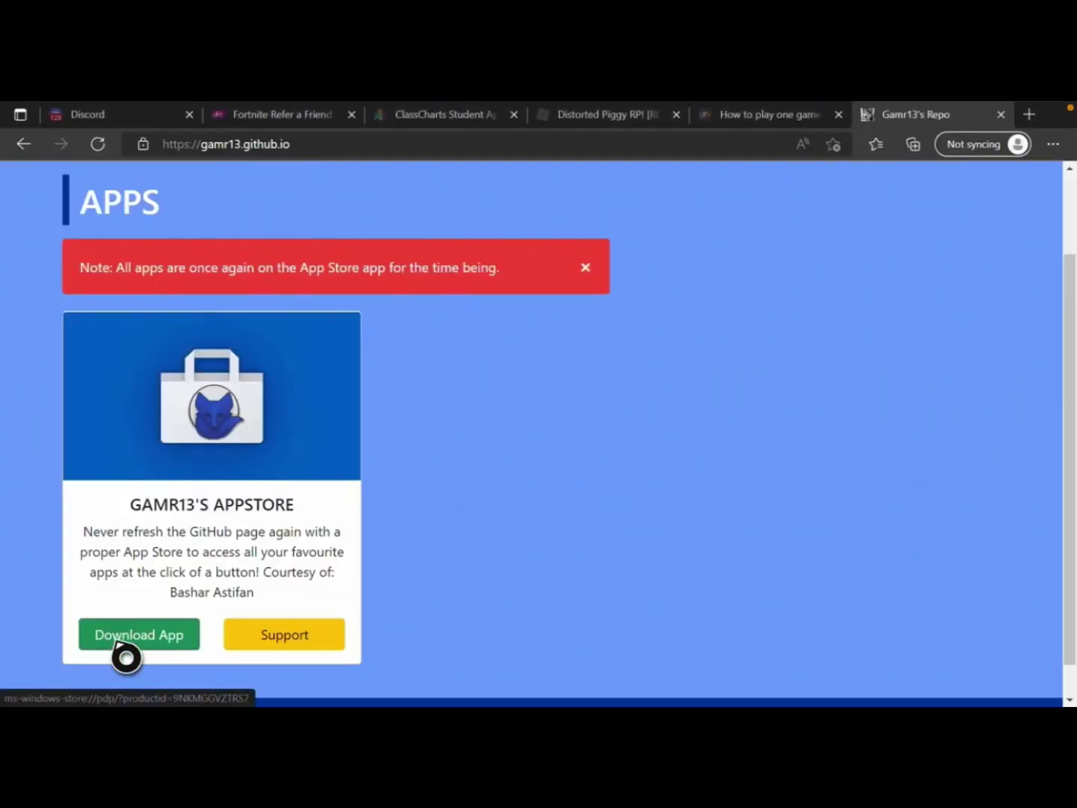
{"action": "left_click", "coordinate": [125, 657]}
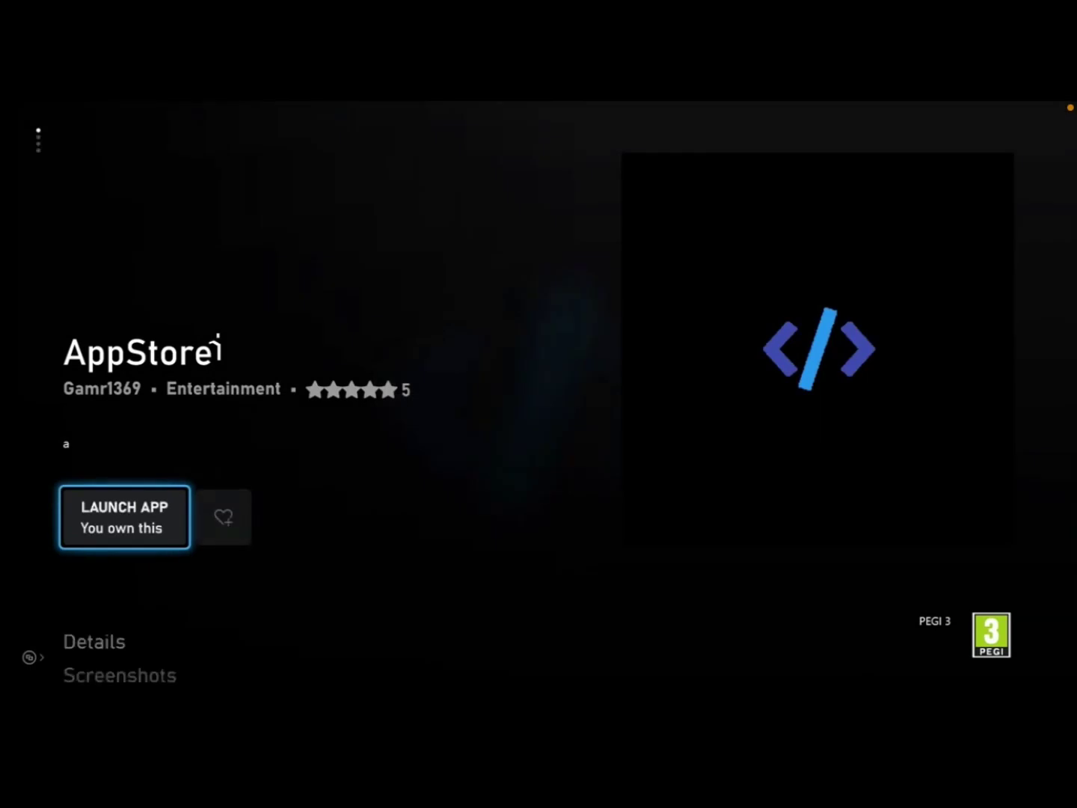
Step: Launch AppStore, then start DurangoFTP from its Tools catalogue entry
{"action": "key", "text": "Return"}
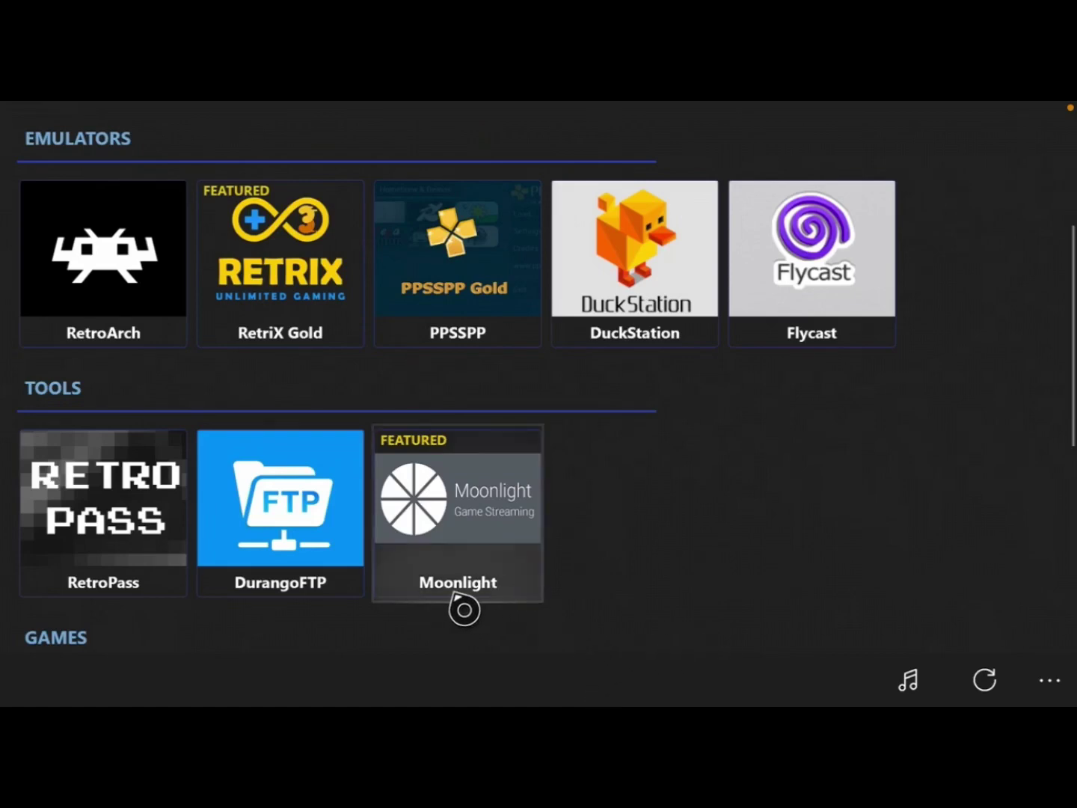
{"action": "right_click", "coordinate": [288, 556]}
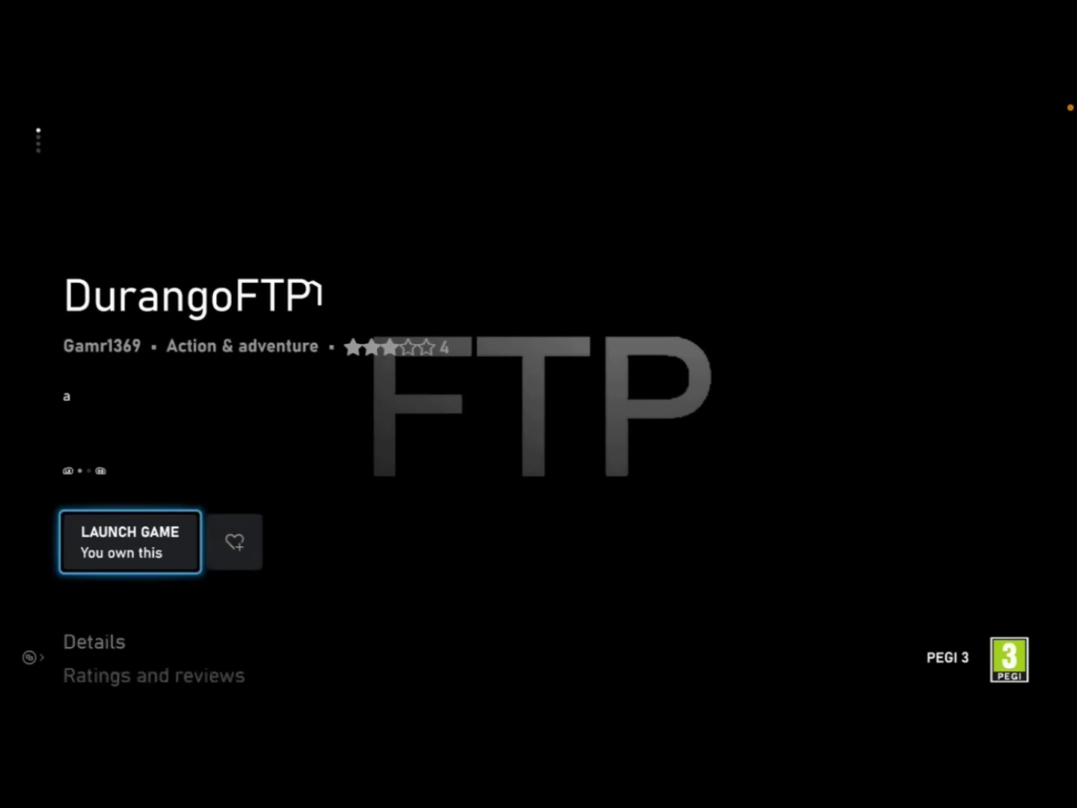
{"action": "key", "text": "Return"}
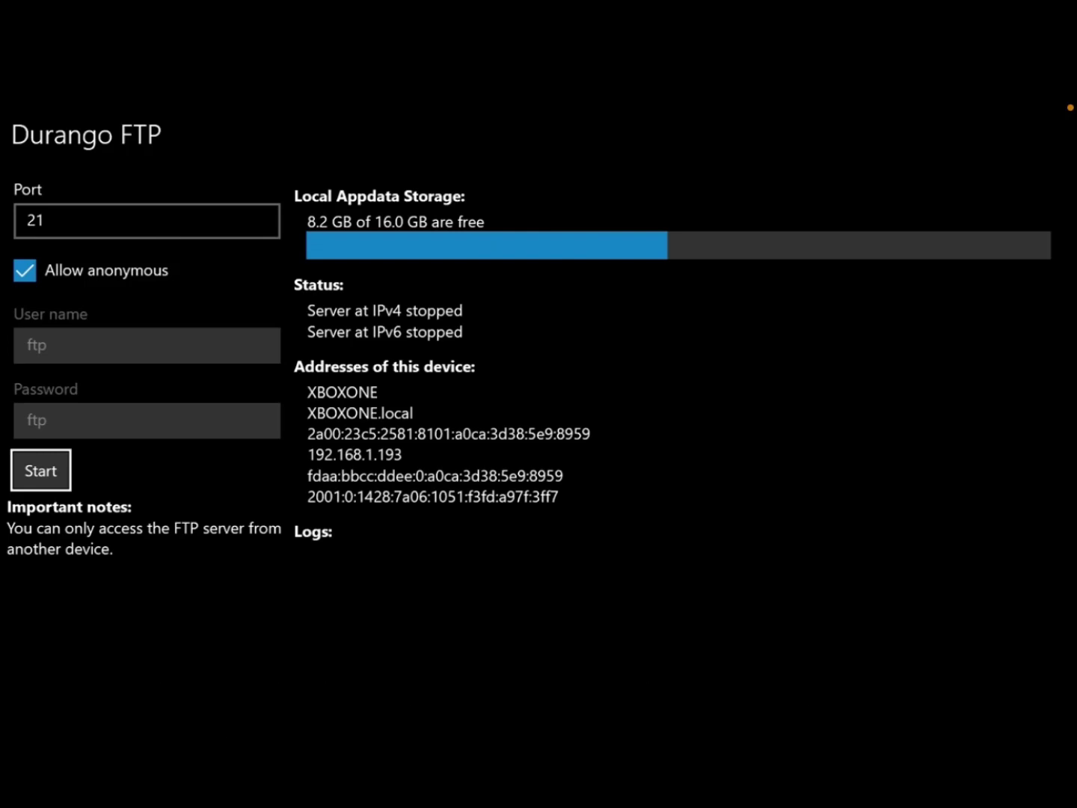
Step: Start the Durango FTP server listening on port 21
{"action": "key", "text": "Return"}
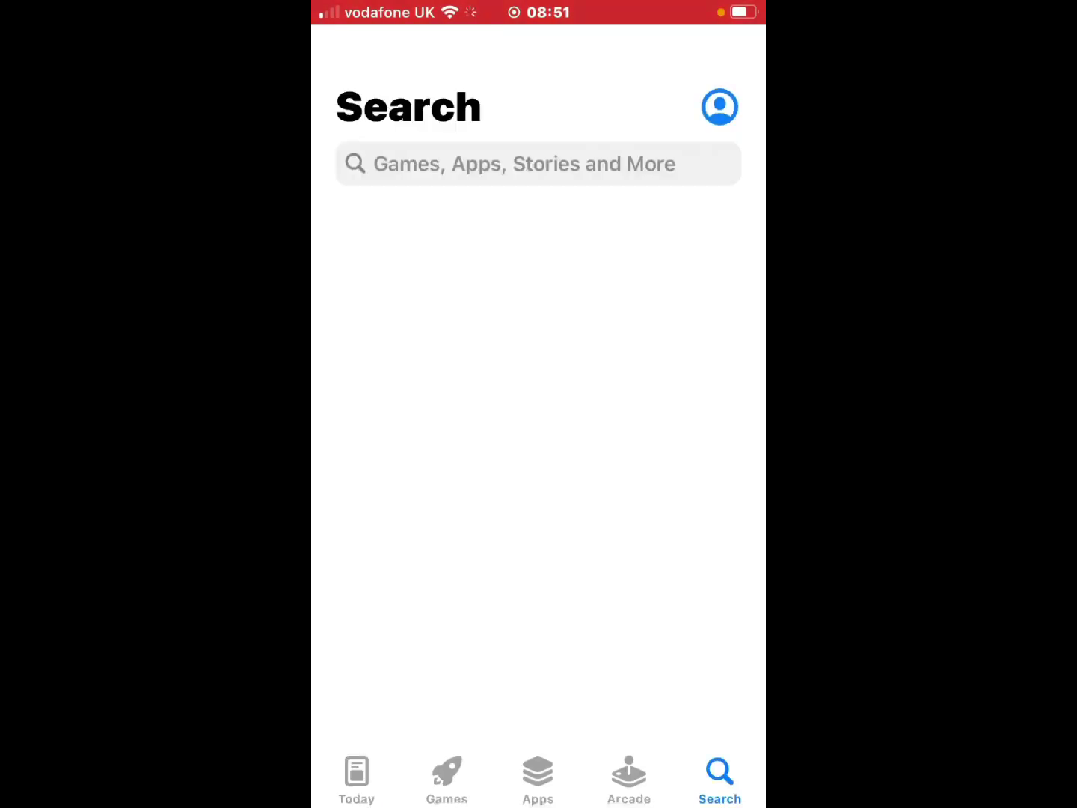
Step: Search the iPhone App Store for 'ftp', then refine the search to 'ftp managaer'
{"action": "left_click", "coordinate": [539, 163]}
{"action": "type", "text": "durang"}
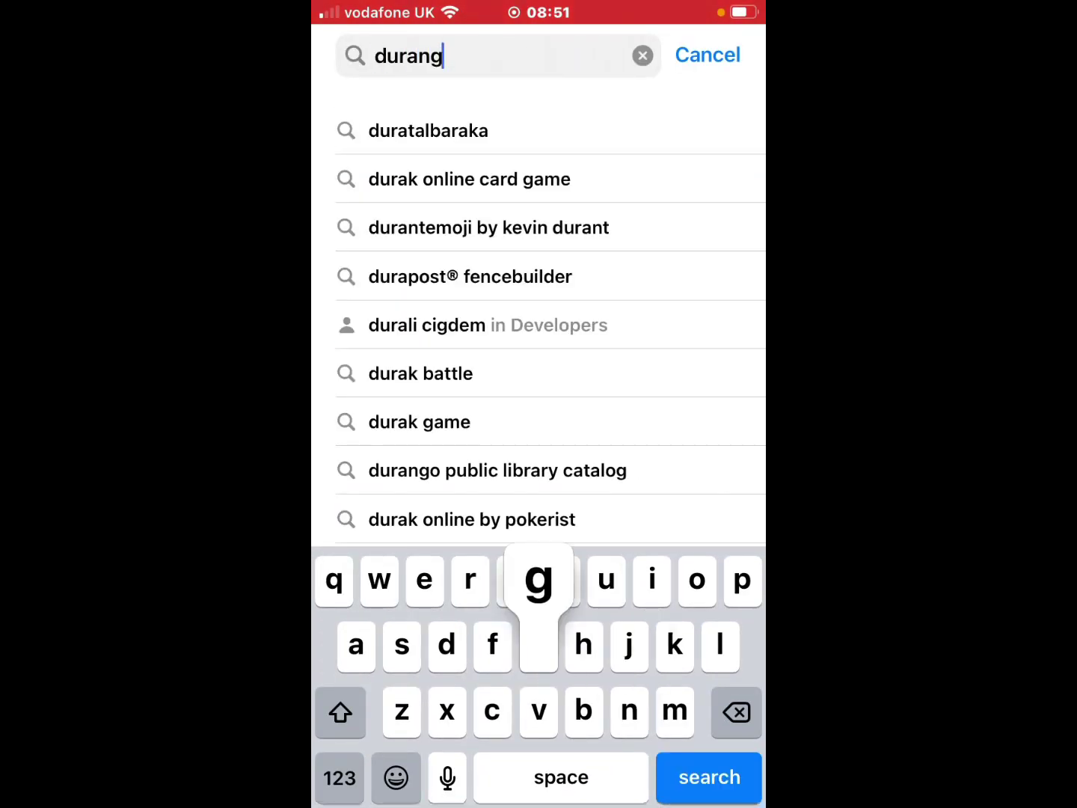
{"action": "type", "text": "o"}
{"action": "key", "text": "BackSpace"}
{"action": "key", "text": "BackSpace"}
{"action": "key", "text": "BackSpace"}
{"action": "key", "text": "BackSpace"}
{"action": "key", "text": "BackSpace"}
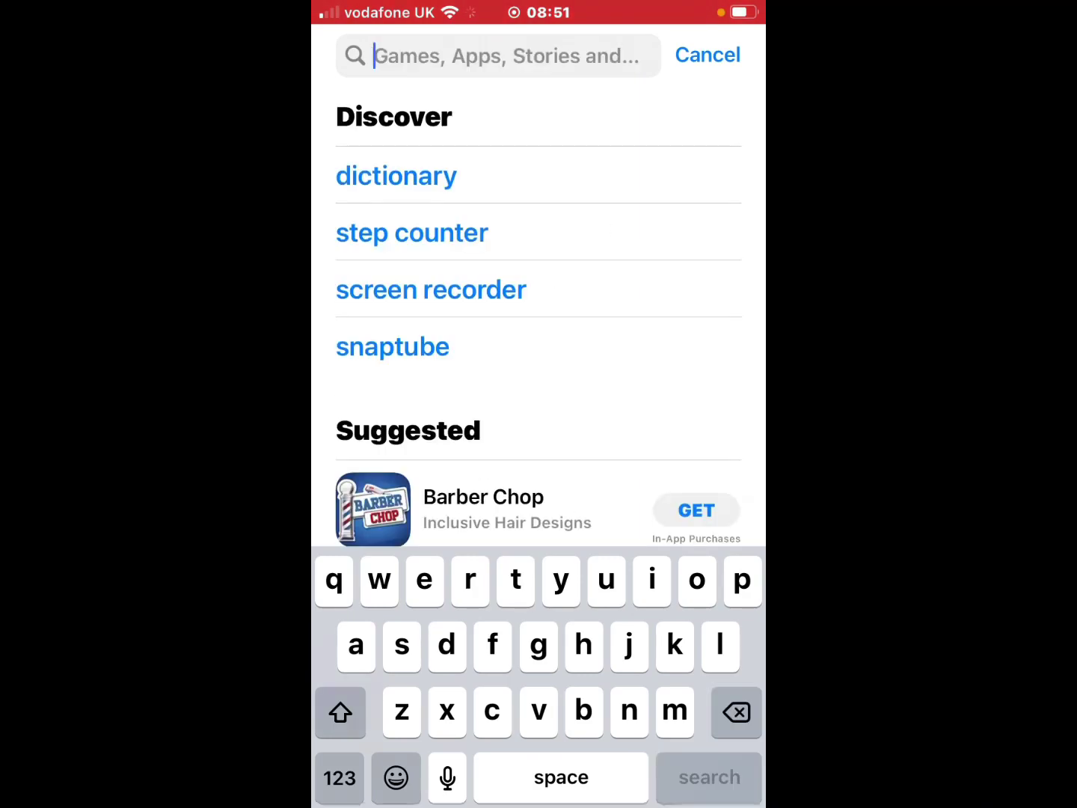
{"action": "type", "text": "ftp"}
{"action": "key", "text": "Return"}
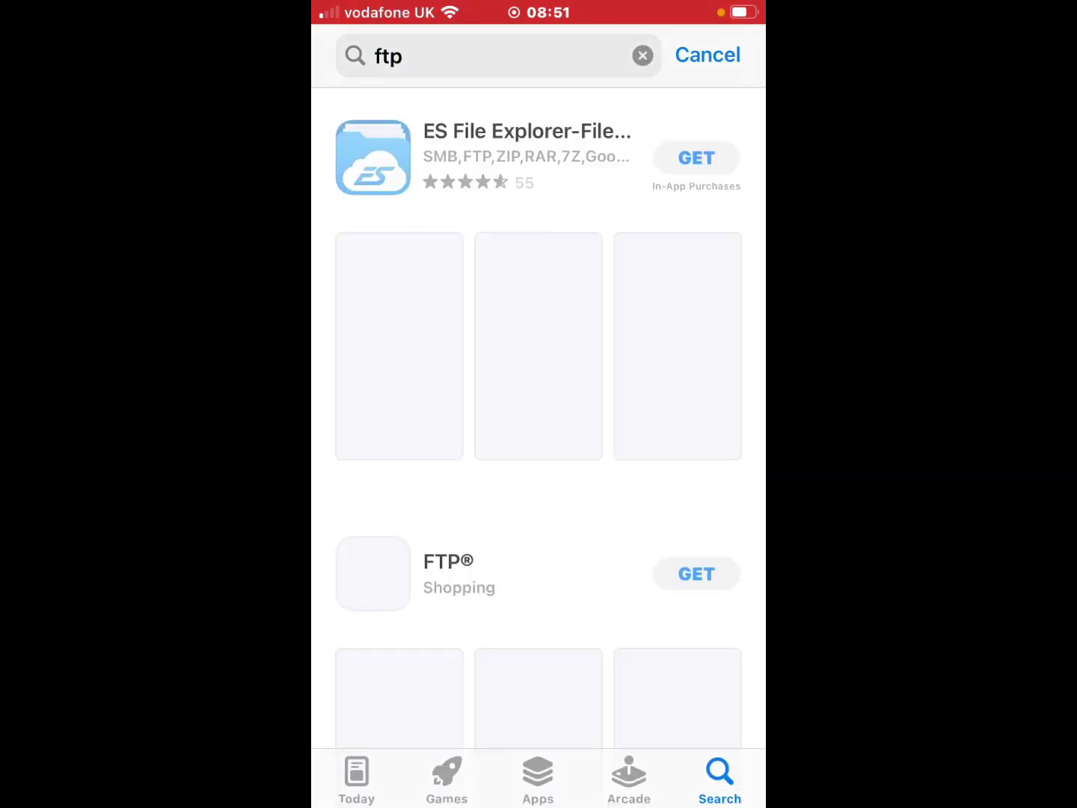
{"action": "scroll", "coordinate": [538, 421], "scroll_direction": "down", "scroll_amount": 1}
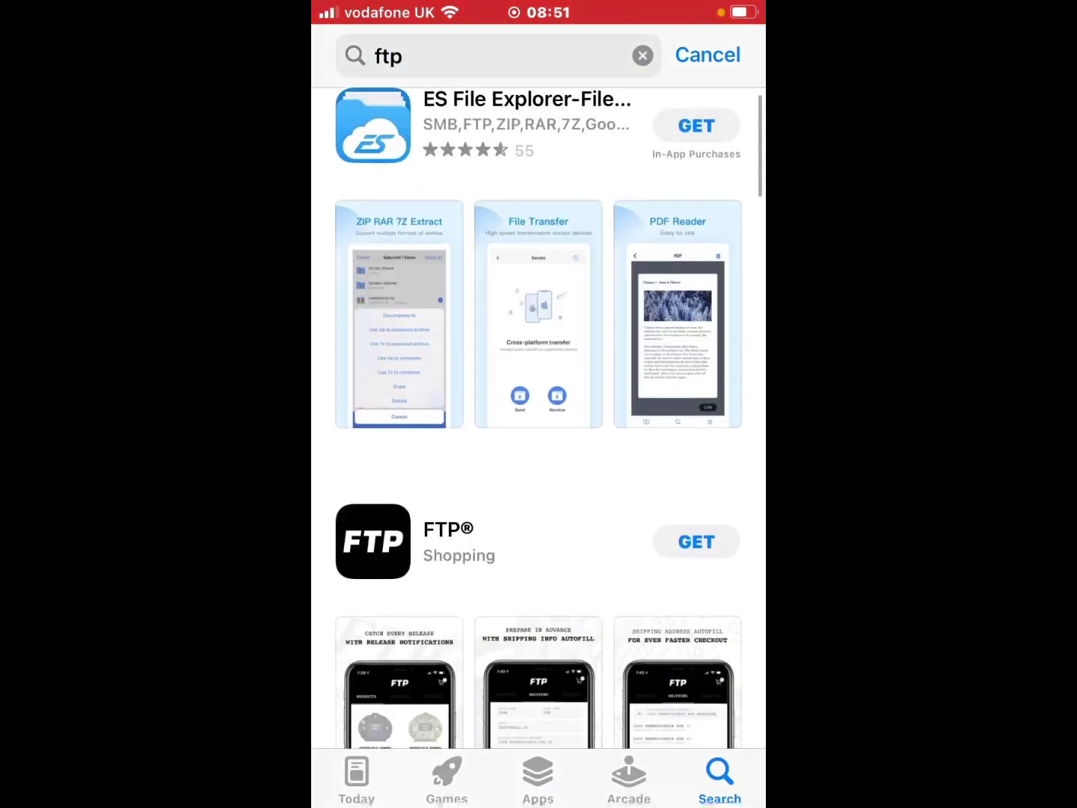
{"action": "scroll", "coordinate": [539, 421], "scroll_direction": "down", "scroll_amount": 5}
{"action": "scroll", "coordinate": [538, 421], "scroll_direction": "down", "scroll_amount": 5}
{"action": "scroll", "coordinate": [539, 420], "scroll_direction": "down", "scroll_amount": 6}
{"action": "scroll", "coordinate": [538, 421], "scroll_direction": "down", "scroll_amount": 1}
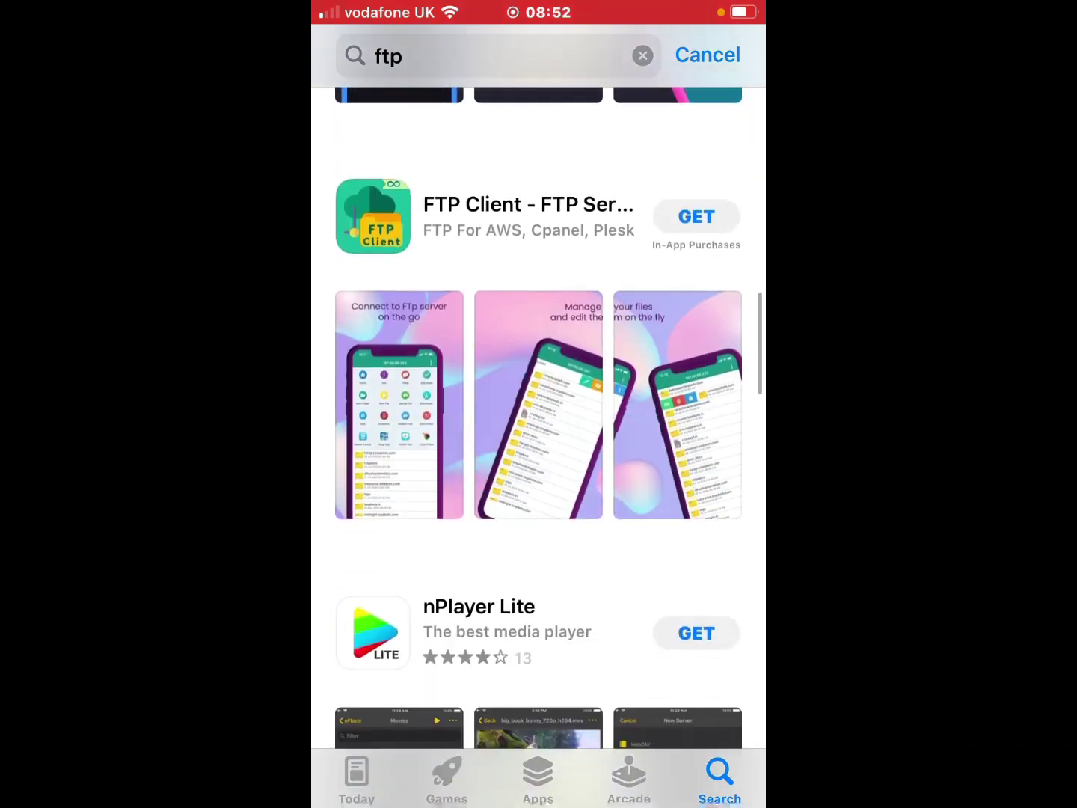
{"action": "scroll", "coordinate": [539, 421], "scroll_direction": "down", "scroll_amount": 4}
{"action": "scroll", "coordinate": [539, 420], "scroll_direction": "down", "scroll_amount": 4}
{"action": "scroll", "coordinate": [538, 421], "scroll_direction": "down", "scroll_amount": 1}
{"action": "scroll", "coordinate": [539, 421], "scroll_direction": "down", "scroll_amount": 5}
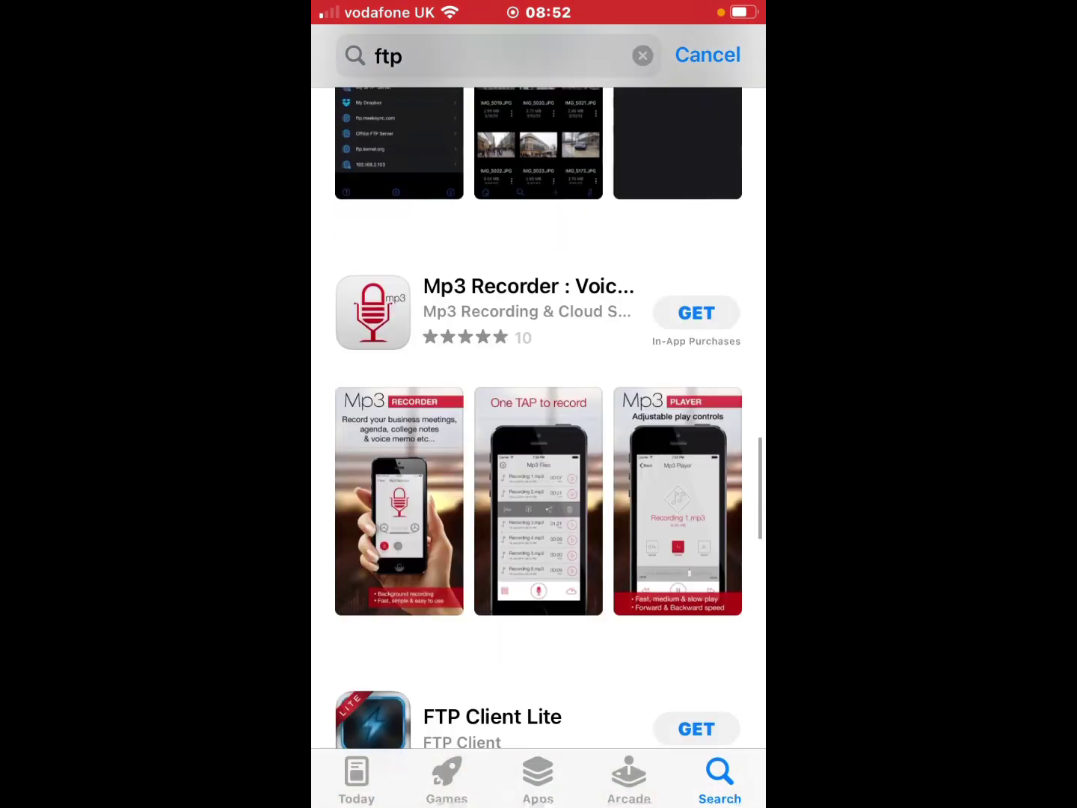
{"action": "scroll", "coordinate": [539, 421], "scroll_direction": "down", "scroll_amount": 3}
{"action": "scroll", "coordinate": [539, 422], "scroll_direction": "down", "scroll_amount": 3}
{"action": "scroll", "coordinate": [539, 421], "scroll_direction": "down", "scroll_amount": 4}
{"action": "scroll", "coordinate": [538, 421], "scroll_direction": "down", "scroll_amount": 4}
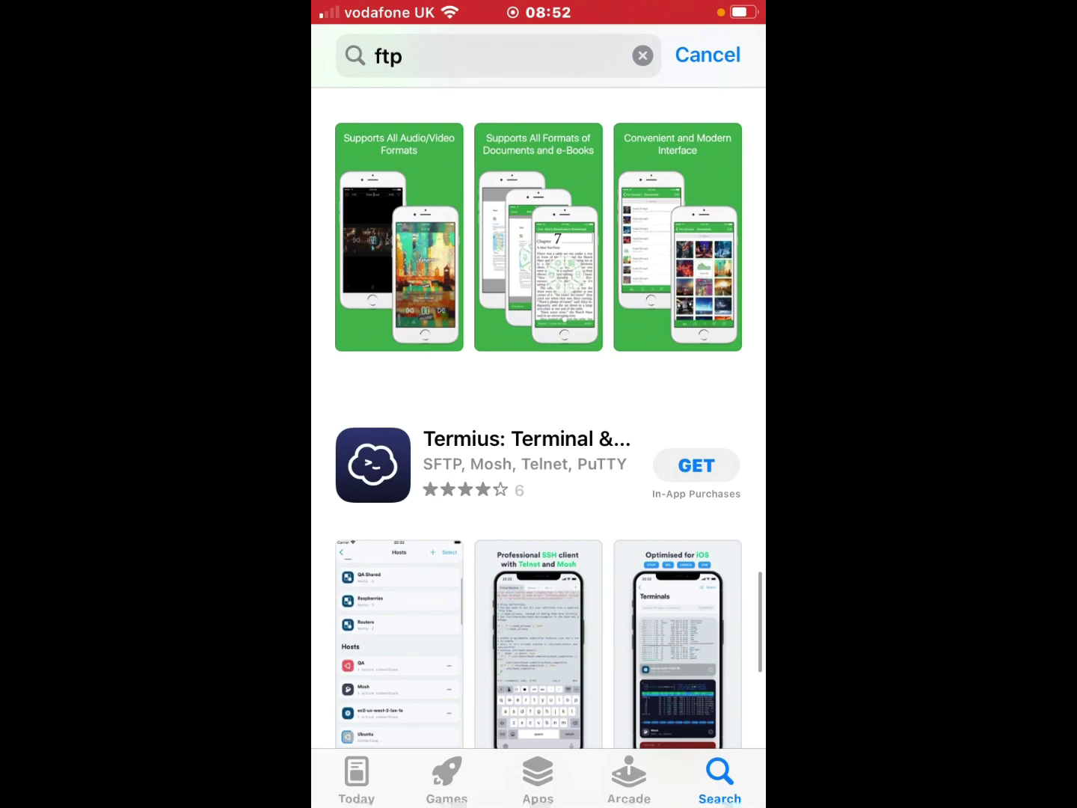
{"action": "scroll", "coordinate": [539, 421], "scroll_direction": "up", "scroll_amount": 3}
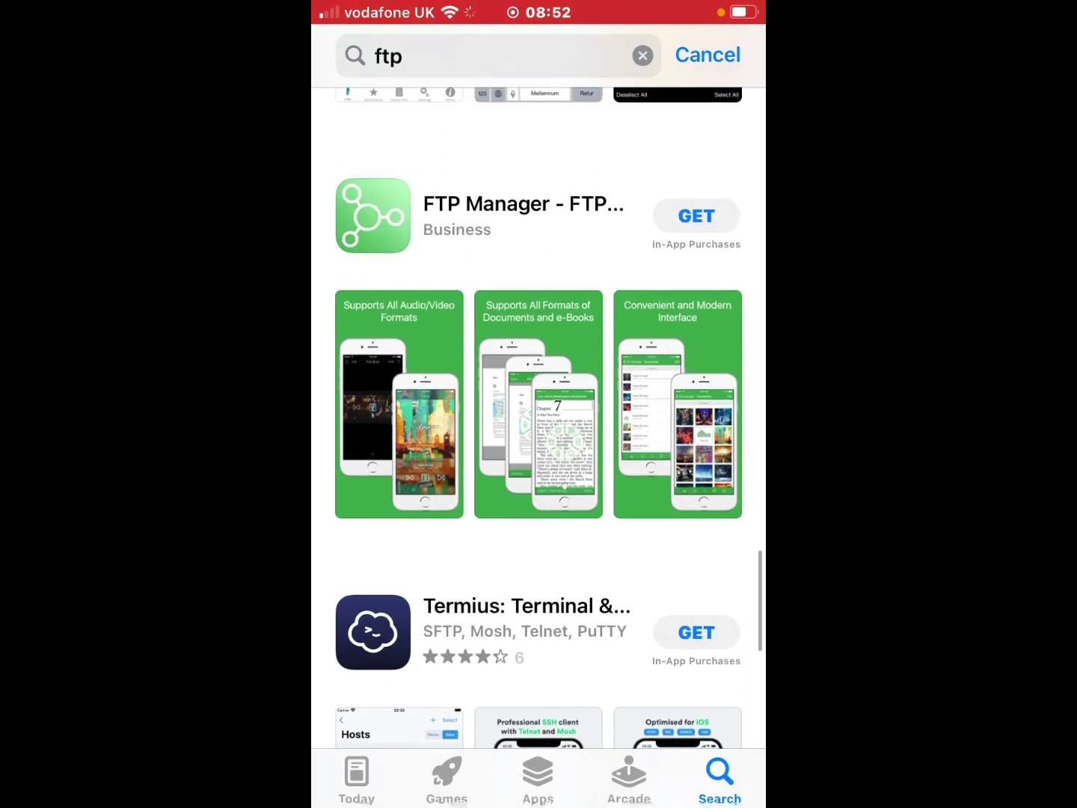
{"action": "left_click", "coordinate": [505, 56]}
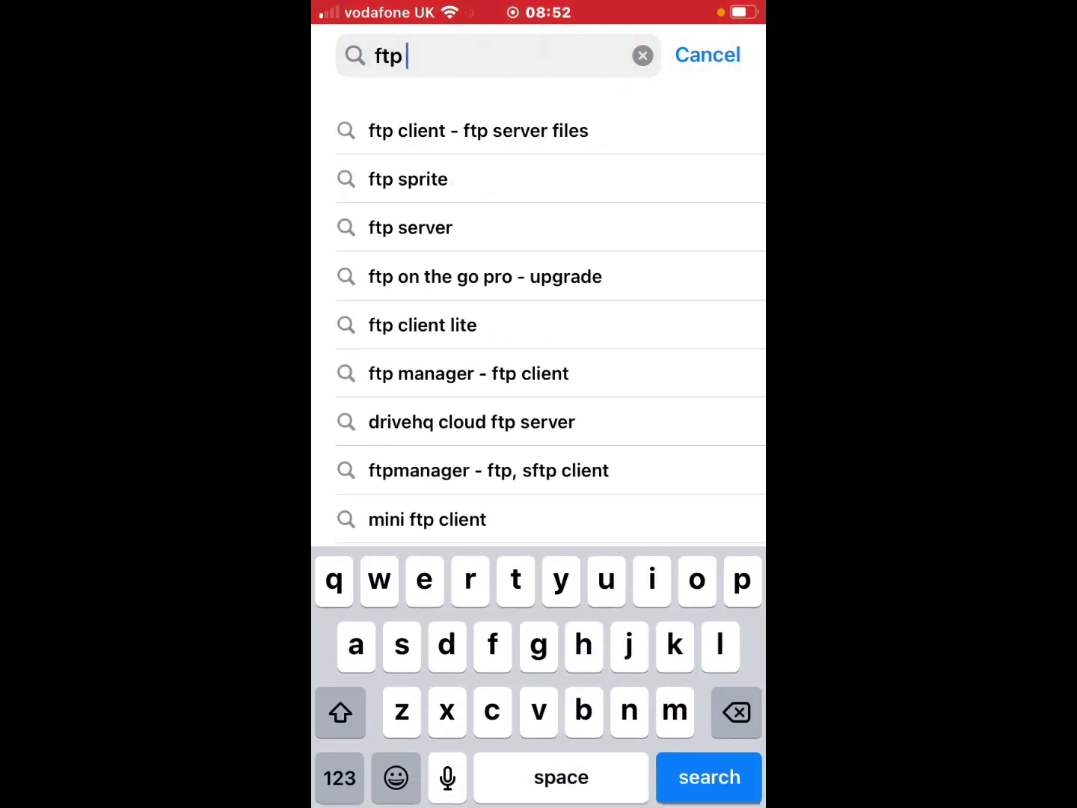
{"action": "type", "text": "managaer"}
{"action": "key", "text": "Return"}
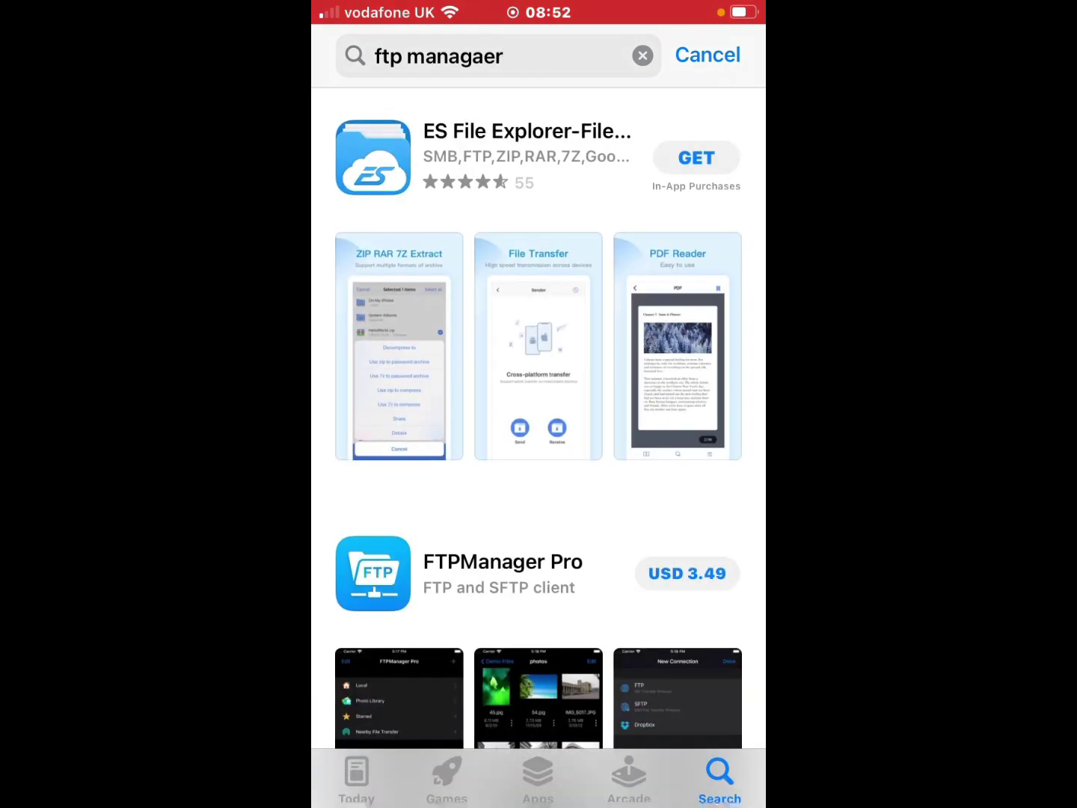
{"action": "scroll", "coordinate": [539, 446], "scroll_direction": "down", "scroll_amount": 5}
{"action": "scroll", "coordinate": [538, 421], "scroll_direction": "down", "scroll_amount": 1}
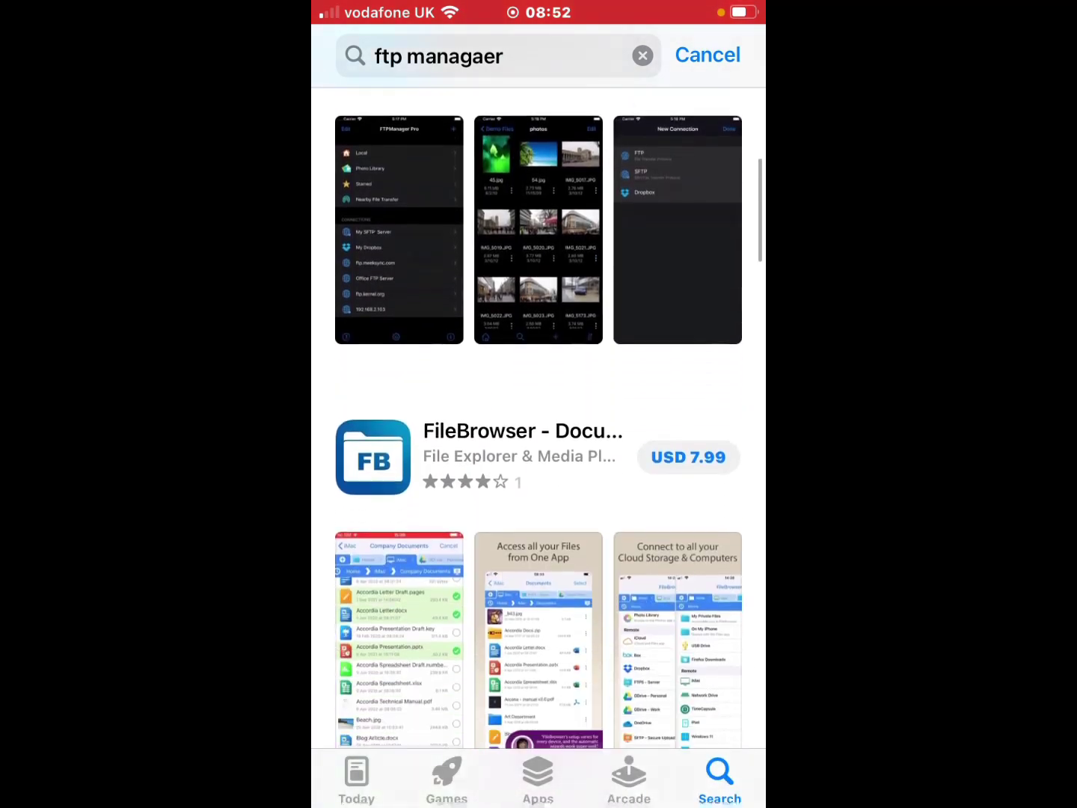
{"action": "scroll", "coordinate": [539, 421], "scroll_direction": "down", "scroll_amount": 2}
{"action": "scroll", "coordinate": [539, 421], "scroll_direction": "down", "scroll_amount": 2}
{"action": "scroll", "coordinate": [538, 421], "scroll_direction": "down", "scroll_amount": 3}
{"action": "scroll", "coordinate": [539, 421], "scroll_direction": "down", "scroll_amount": 5}
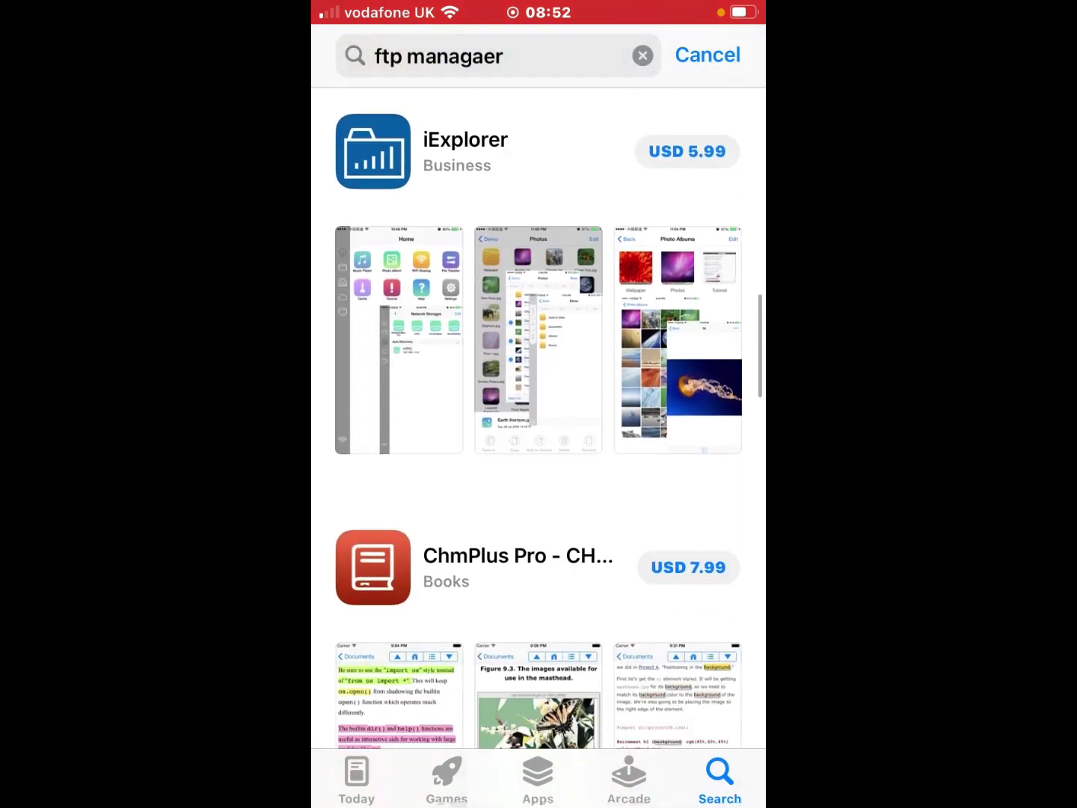
{"action": "scroll", "coordinate": [539, 421], "scroll_direction": "down", "scroll_amount": 2}
{"action": "scroll", "coordinate": [538, 420], "scroll_direction": "down", "scroll_amount": 1}
{"action": "scroll", "coordinate": [540, 421], "scroll_direction": "down", "scroll_amount": 1}
{"action": "scroll", "coordinate": [539, 421], "scroll_direction": "down", "scroll_amount": 3}
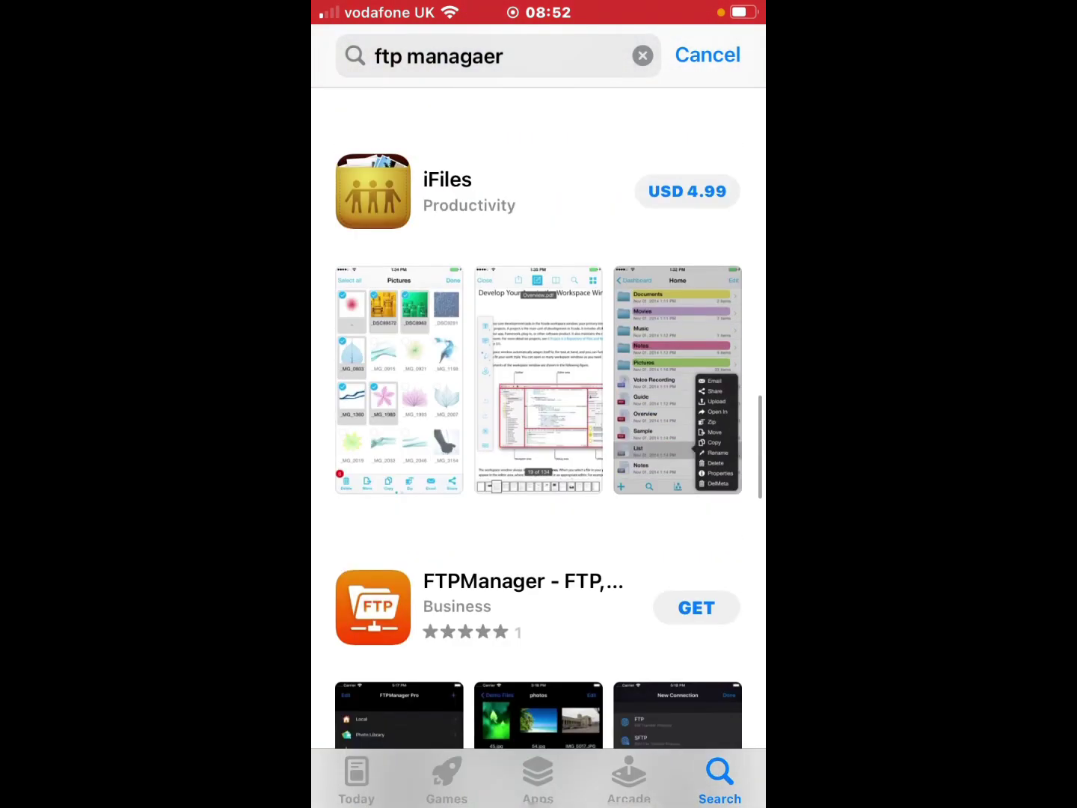
Step: Install FTPManager – FTP, SFTP client from its App Store listing and open it
{"action": "left_click", "coordinate": [523, 421]}
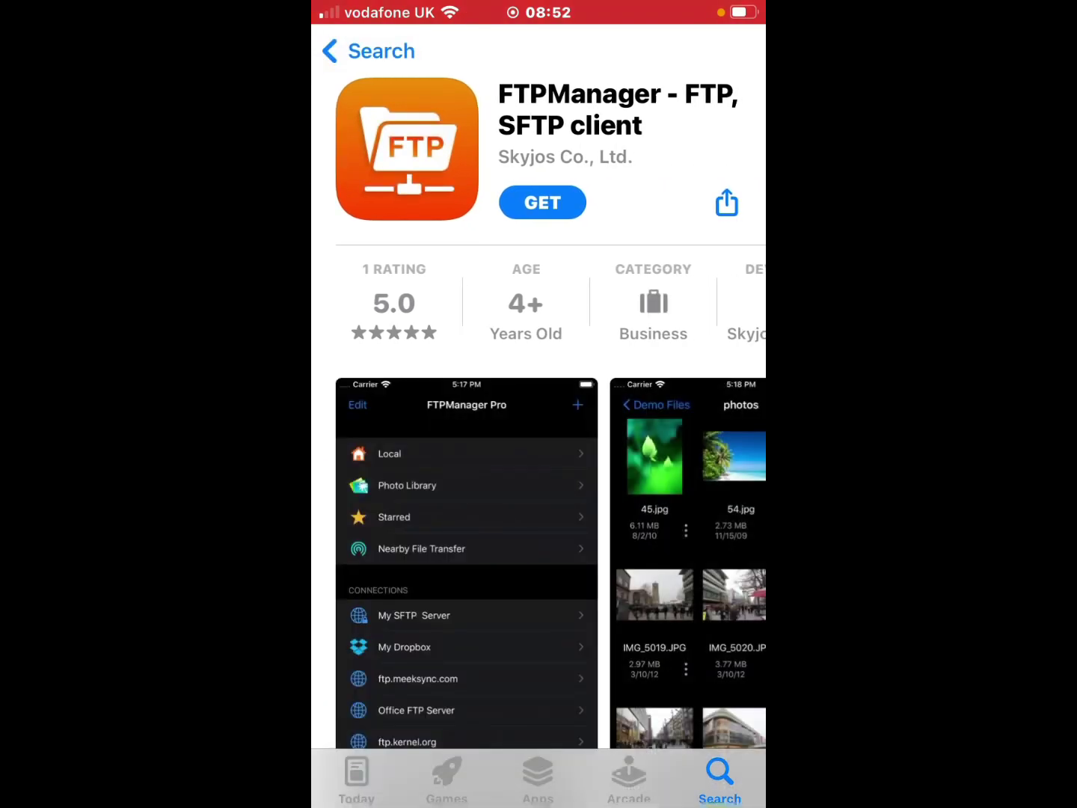
{"action": "left_click", "coordinate": [541, 202]}
{"action": "left_click", "coordinate": [543, 203]}
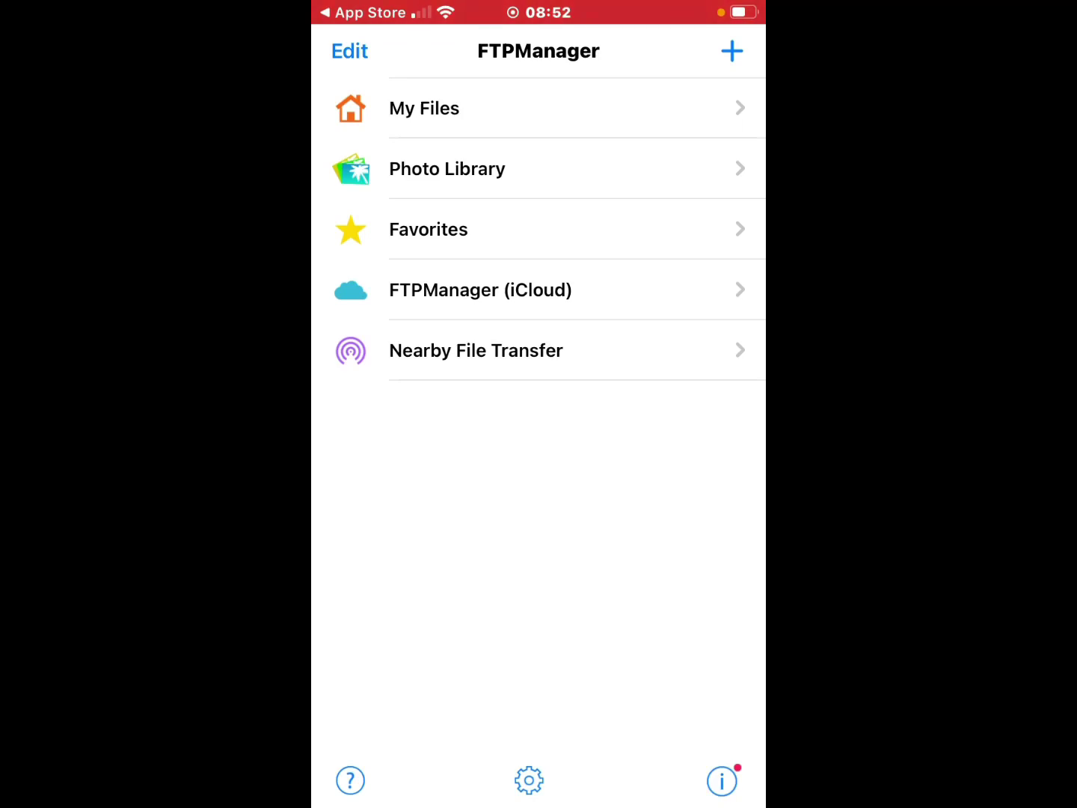
Step: Start a new FTP-type connection in FTPManager and allow local network access
{"action": "left_click", "coordinate": [424, 108]}
{"action": "left_click", "coordinate": [368, 48]}
{"action": "left_click", "coordinate": [732, 50]}
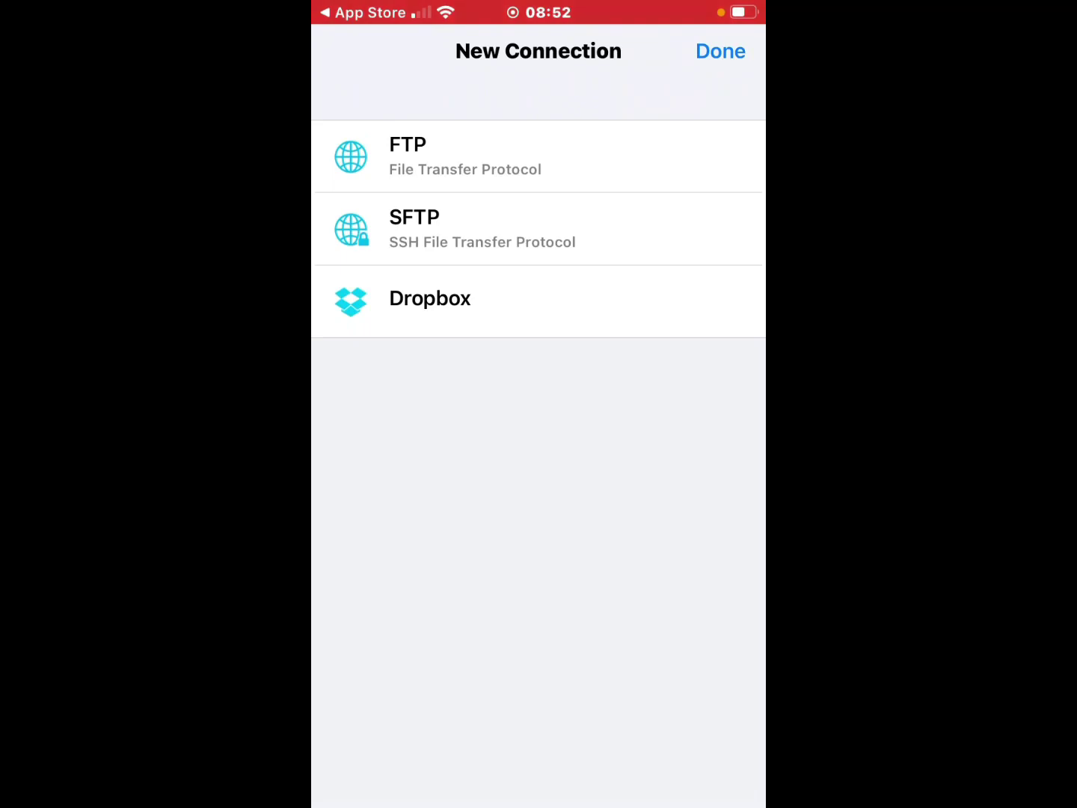
{"action": "left_click", "coordinate": [465, 156]}
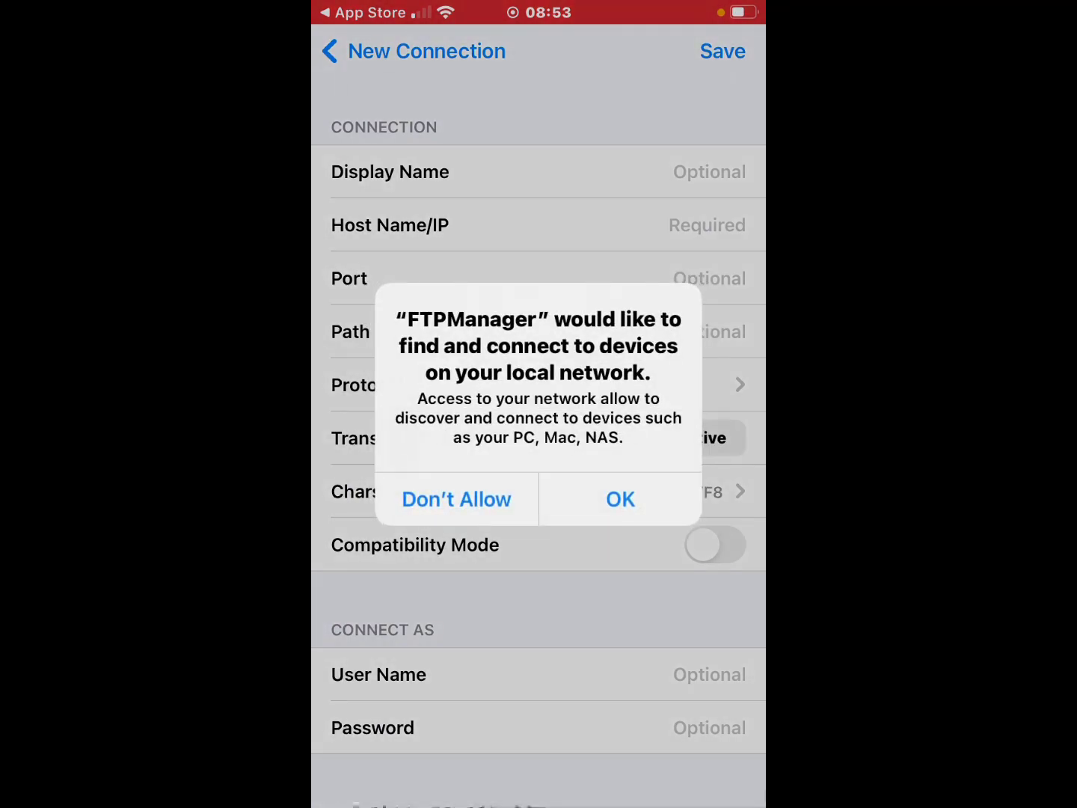
{"action": "left_click", "coordinate": [621, 500]}
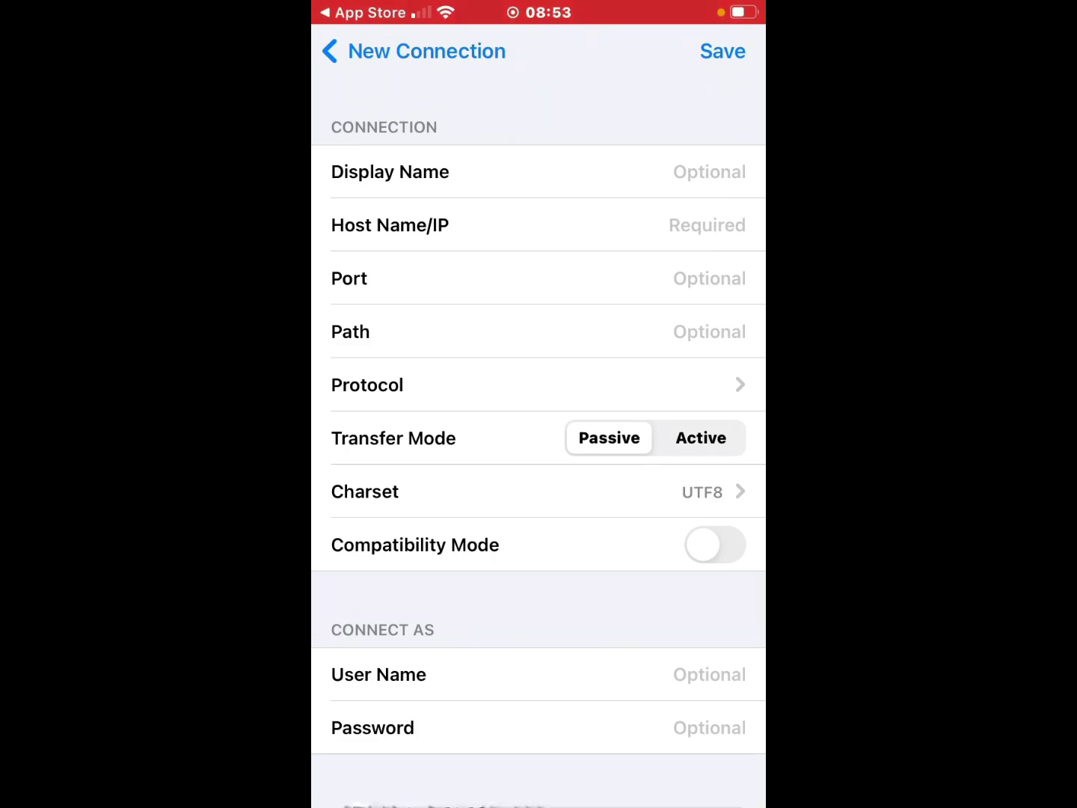
Step: Save an 'Xbox' connection to host 192.168.1.193 using Active transfer mode
{"action": "left_click", "coordinate": [538, 225]}
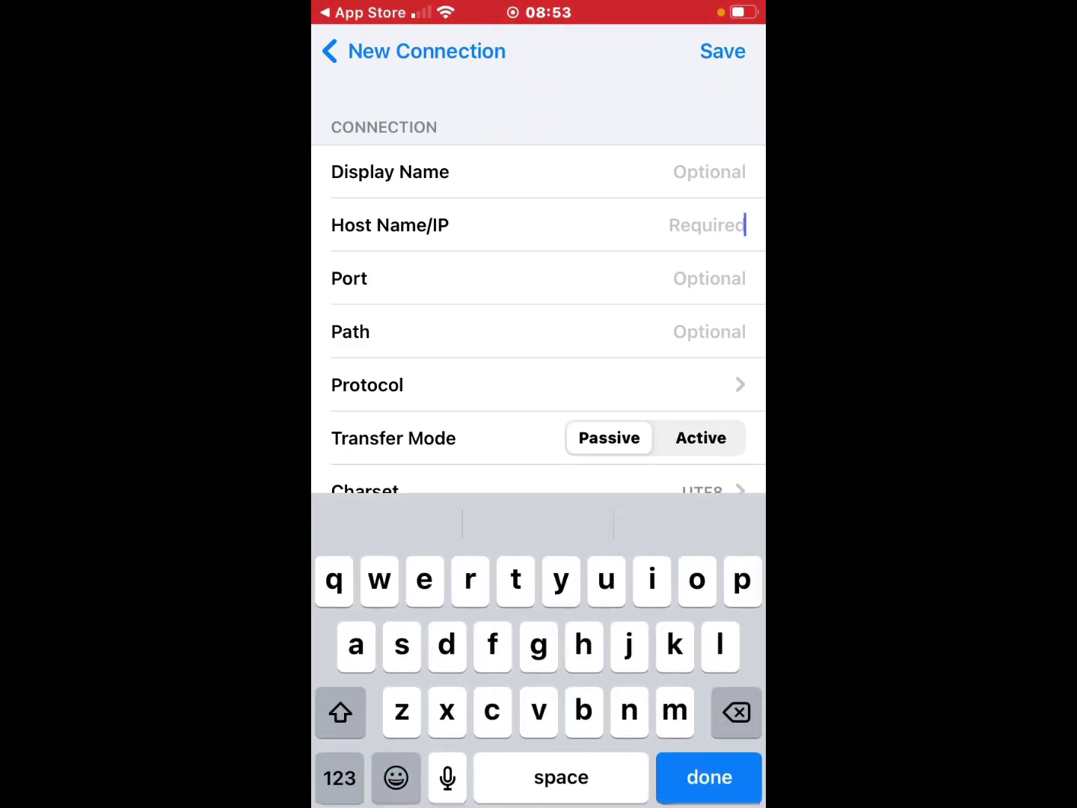
{"action": "type", "text": "192"}
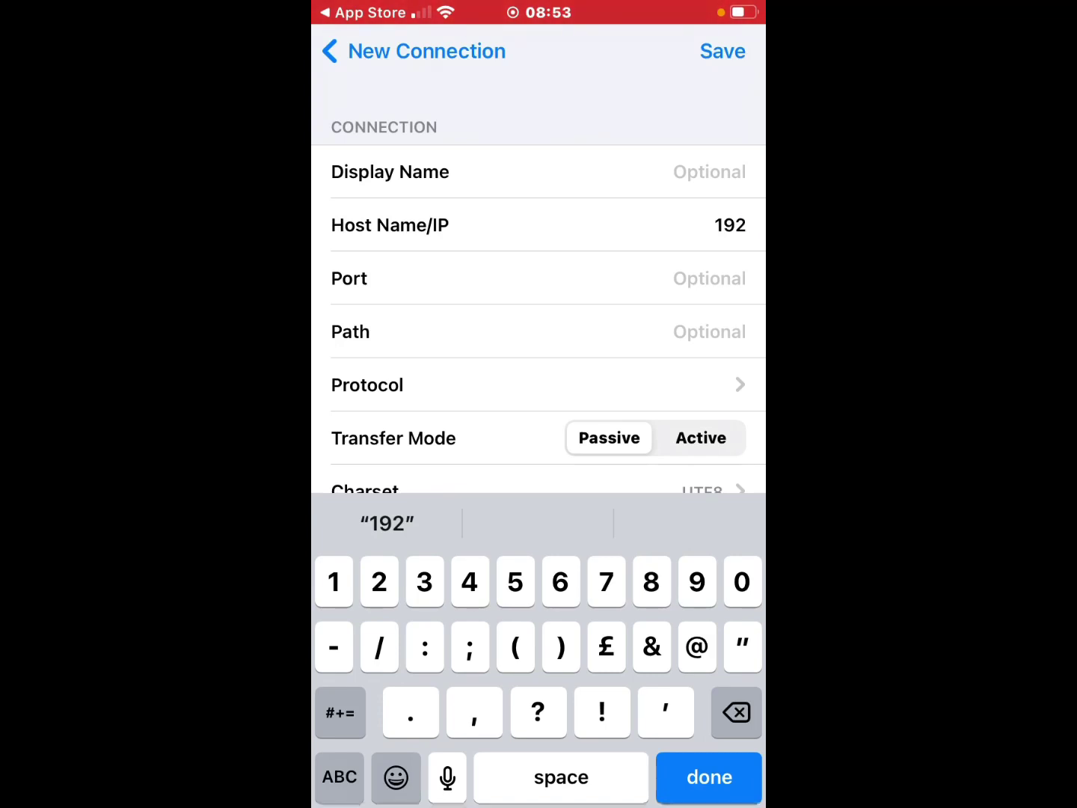
{"action": "type", "text": ".168"}
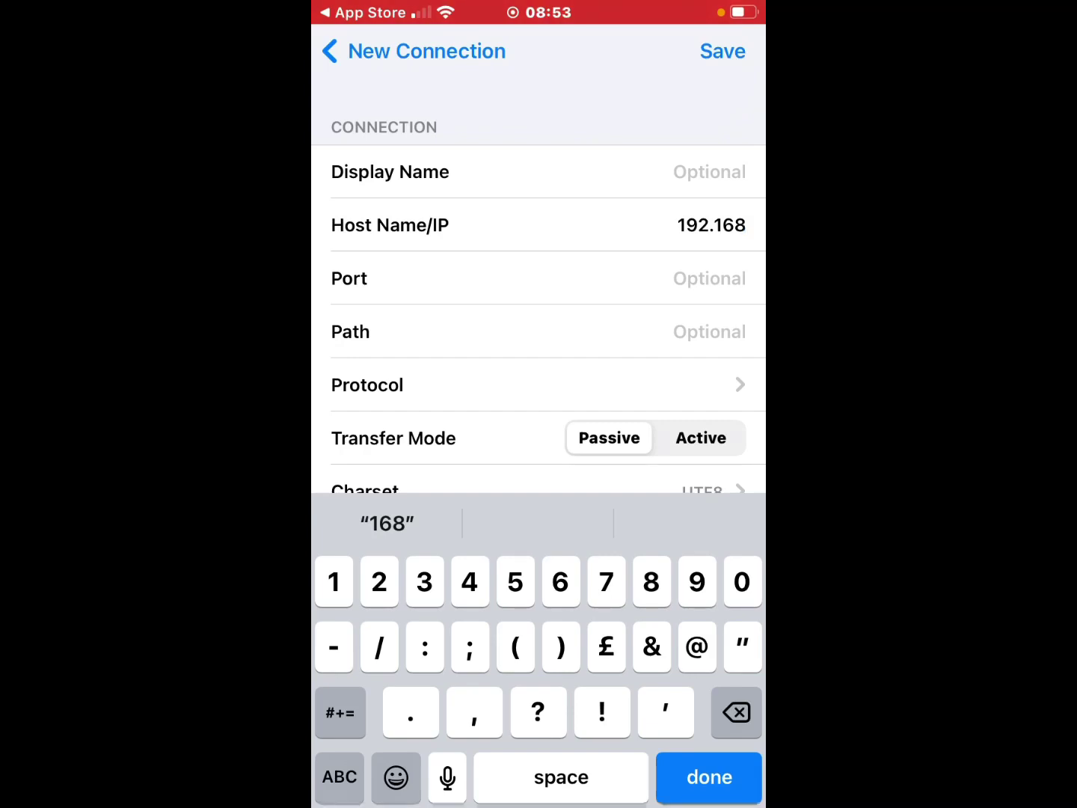
{"action": "type", "text": ".1."}
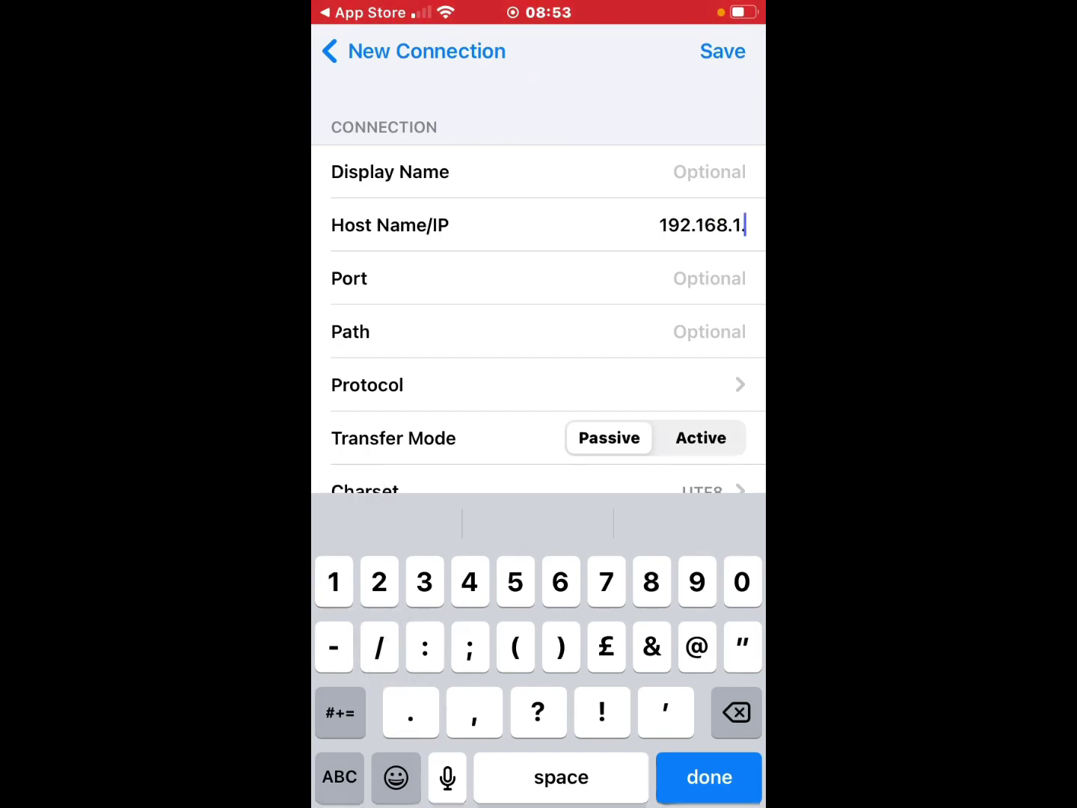
{"action": "type", "text": "9"}
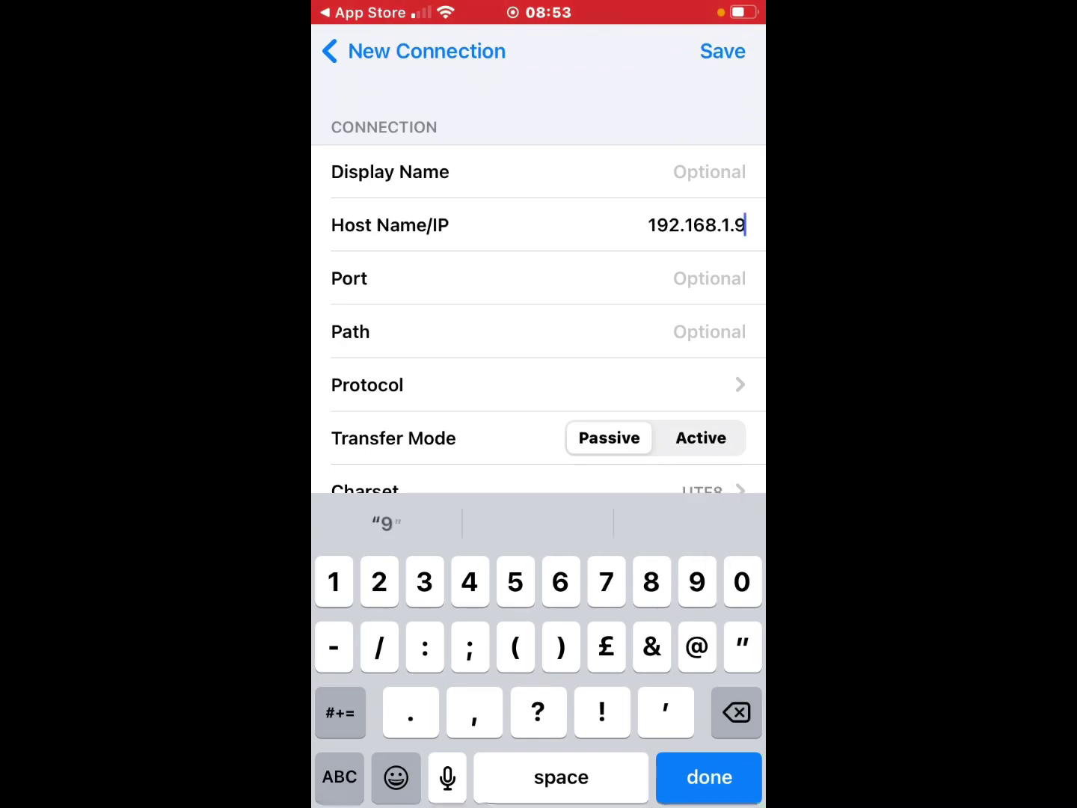
{"action": "type", "text": "3"}
{"action": "left_click", "coordinate": [538, 172]}
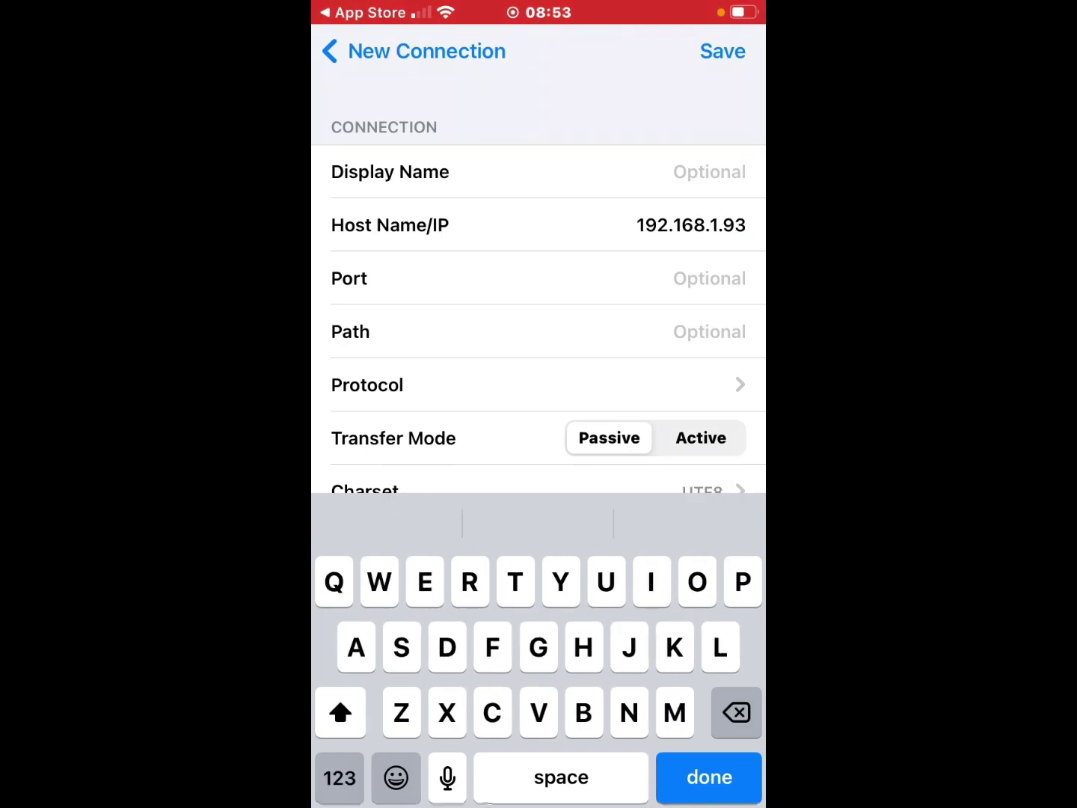
{"action": "type", "text": "Xbox"}
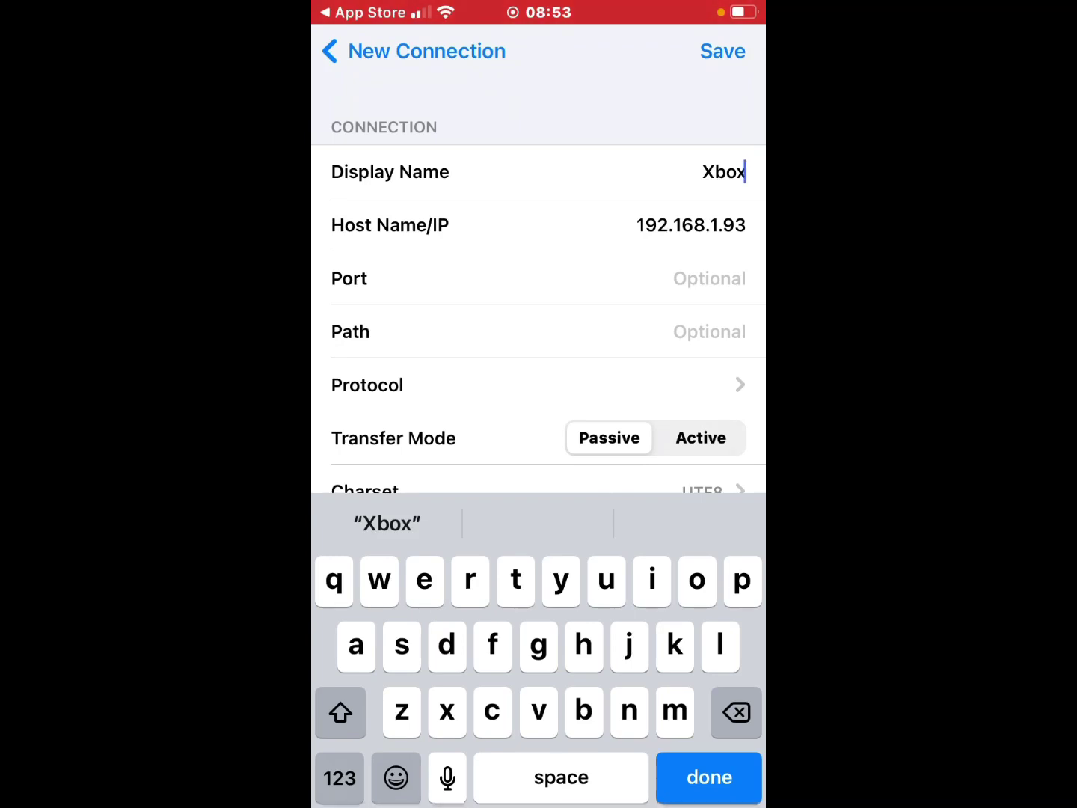
{"action": "key", "text": "Tab"}
{"action": "key", "text": "BackSpace"}
{"action": "key", "text": "BackSpace"}
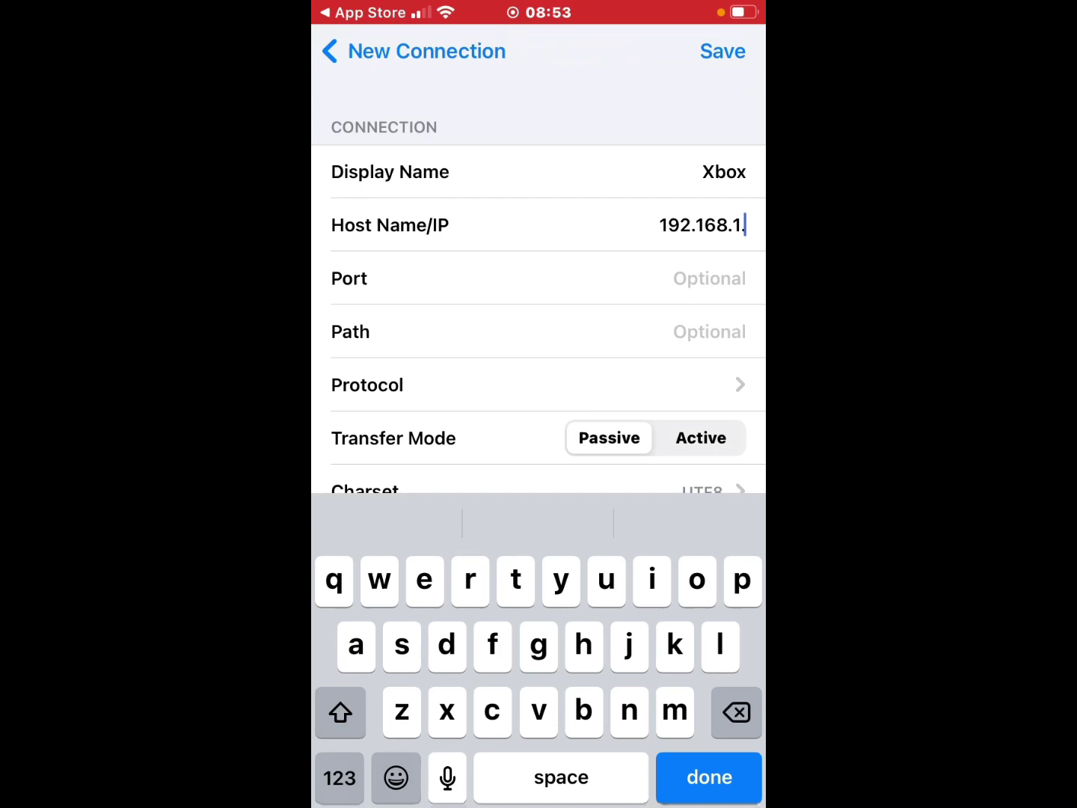
{"action": "type", "text": "q93"}
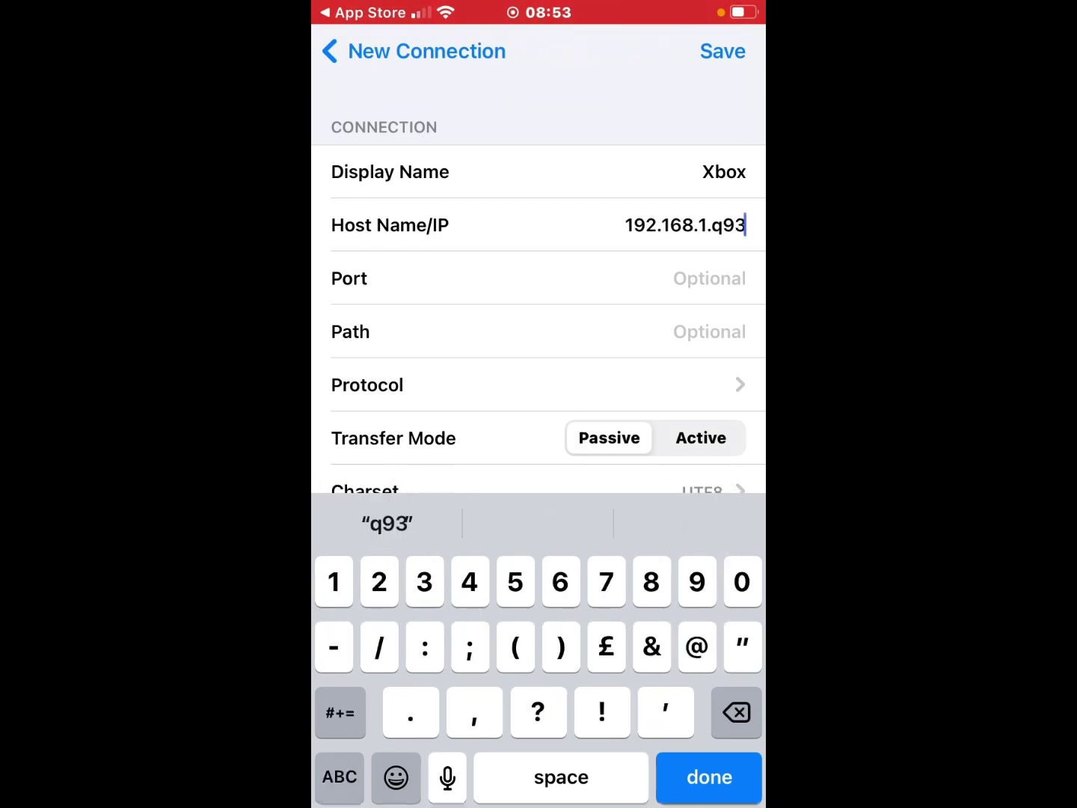
{"action": "key", "text": "BackSpace"}
{"action": "key", "text": "BackSpace"}
{"action": "key", "text": "BackSpace"}
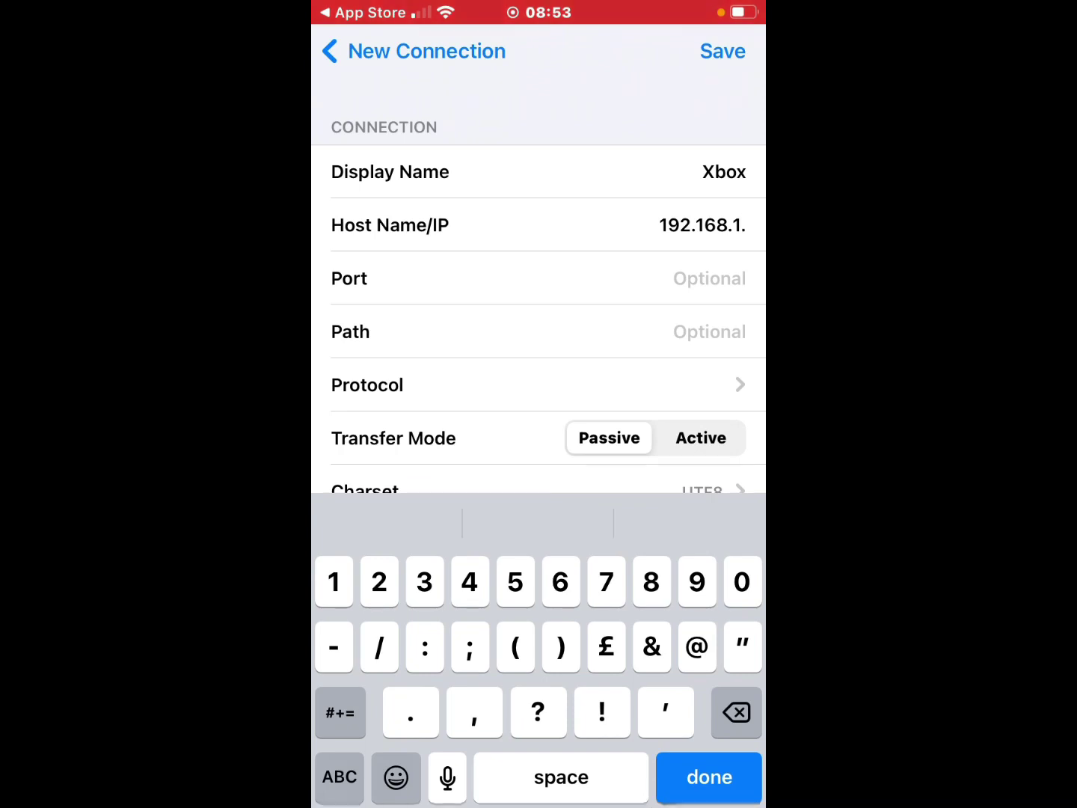
{"action": "type", "text": "93"}
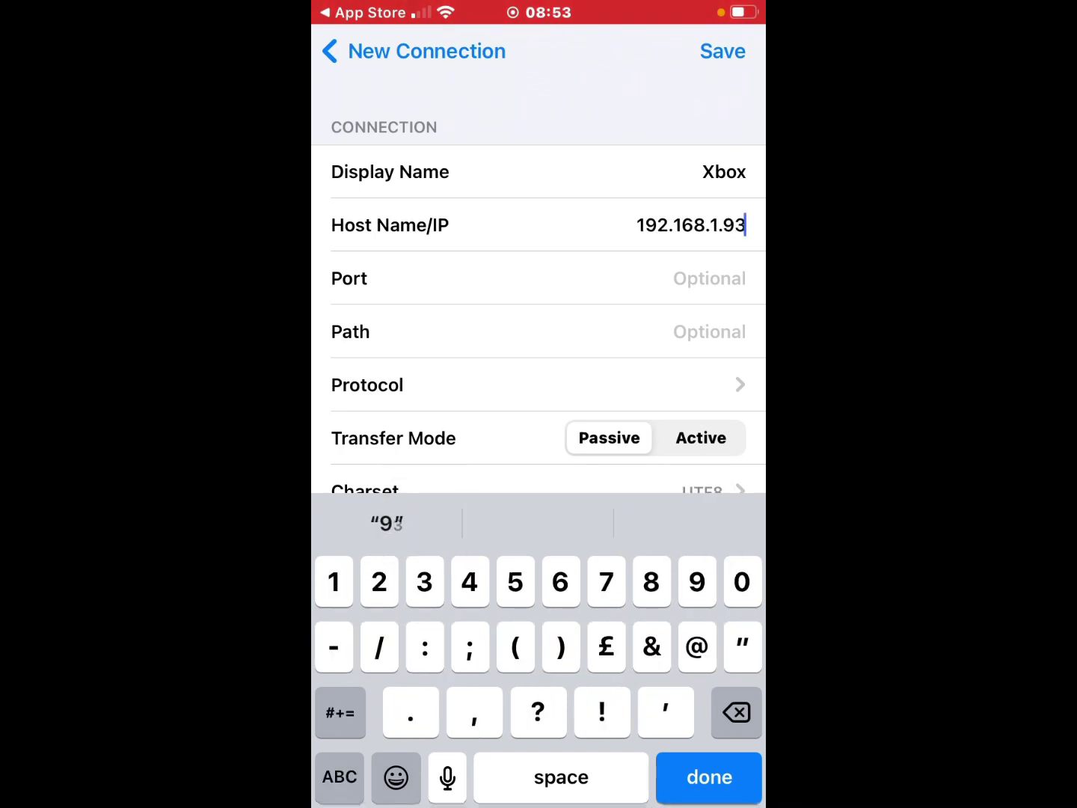
{"action": "key", "text": "BackSpace"}
{"action": "key", "text": "BackSpace"}
{"action": "type", "text": "1"}
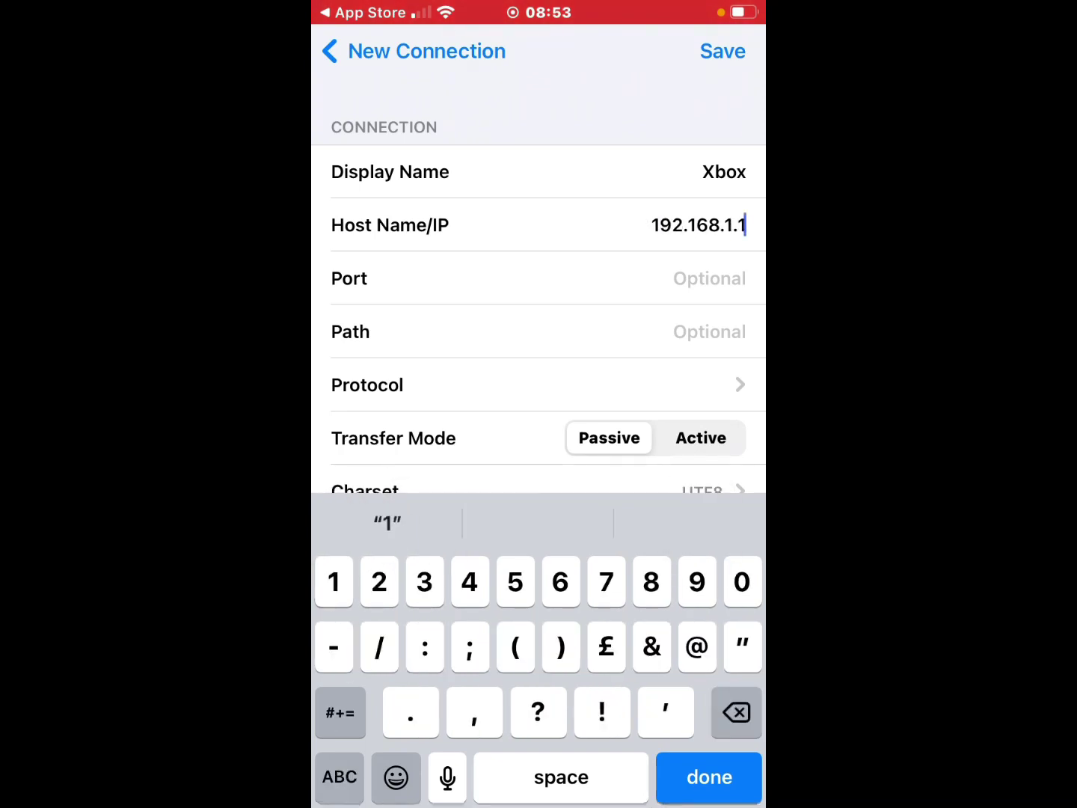
{"action": "type", "text": "93"}
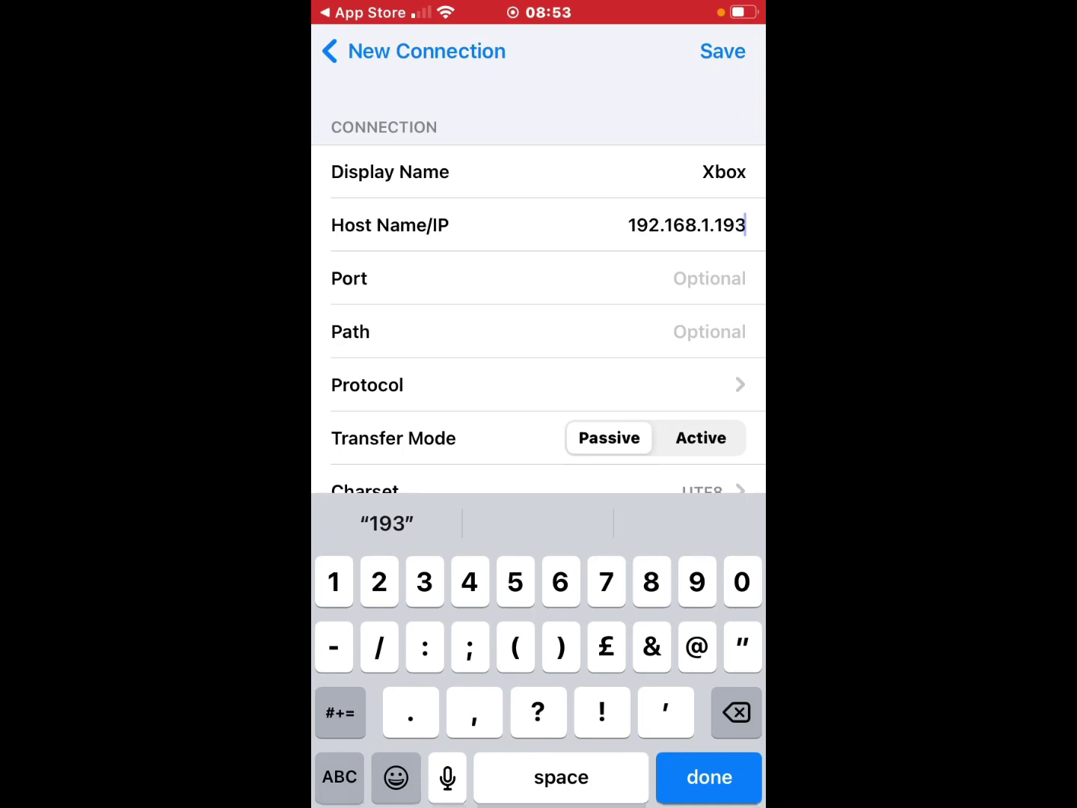
{"action": "scroll", "coordinate": [538, 277], "scroll_direction": "down", "scroll_amount": 3}
{"action": "left_click", "coordinate": [701, 313]}
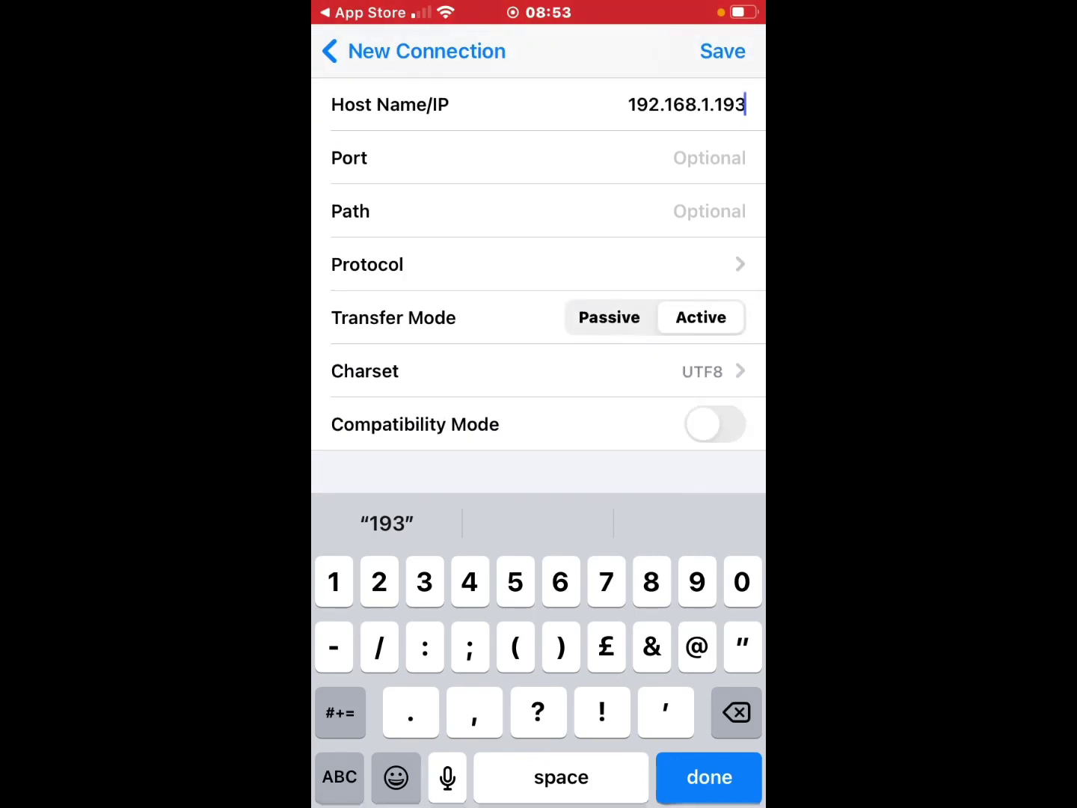
{"action": "left_click", "coordinate": [724, 50]}
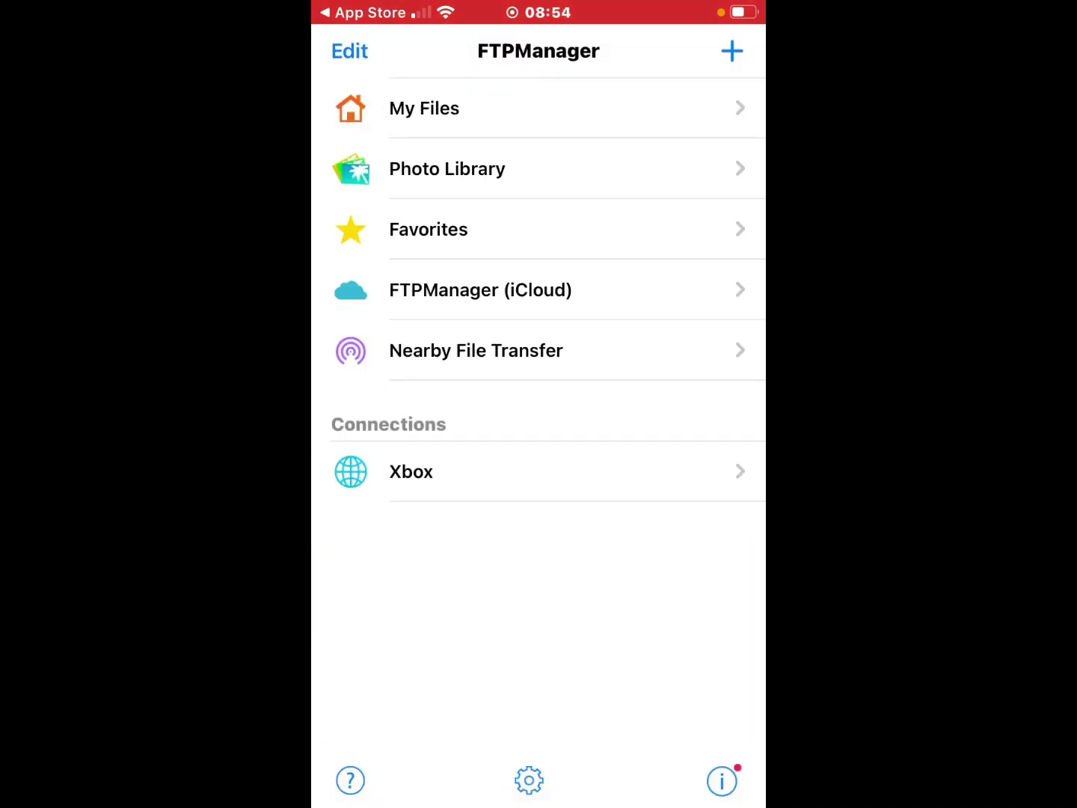
{"action": "left_click", "coordinate": [411, 471]}
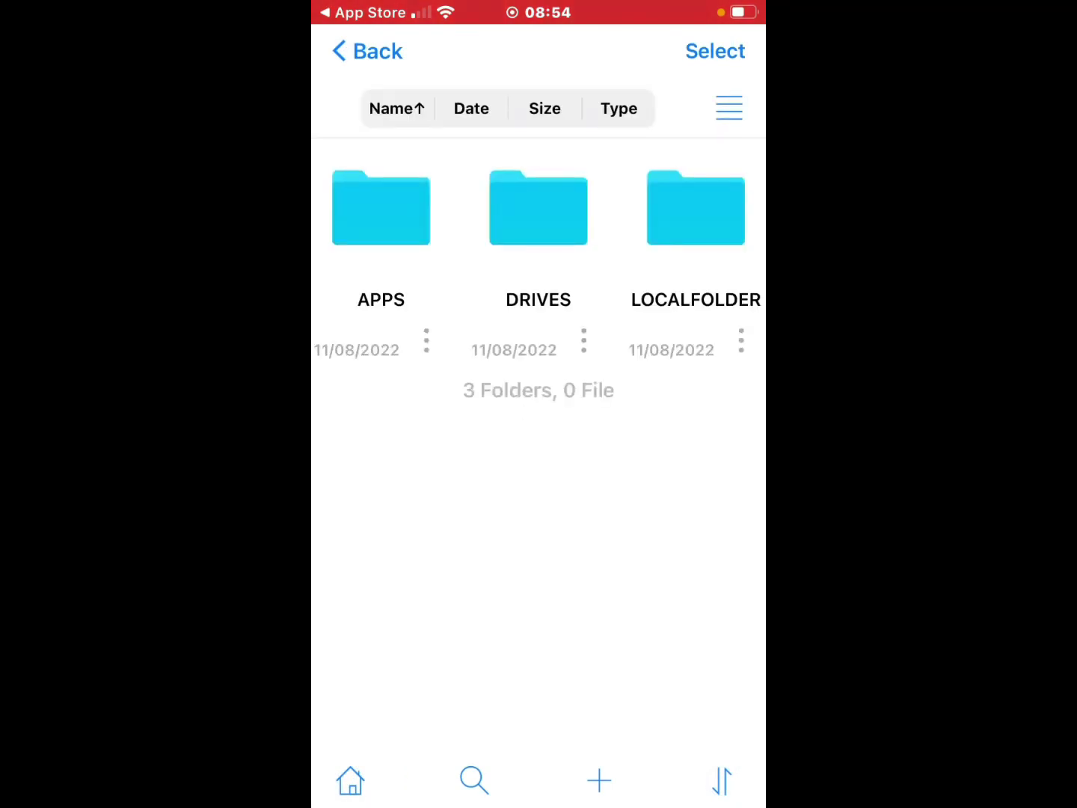
{"action": "scroll", "coordinate": [539, 337], "scroll_direction": "up", "scroll_amount": 2}
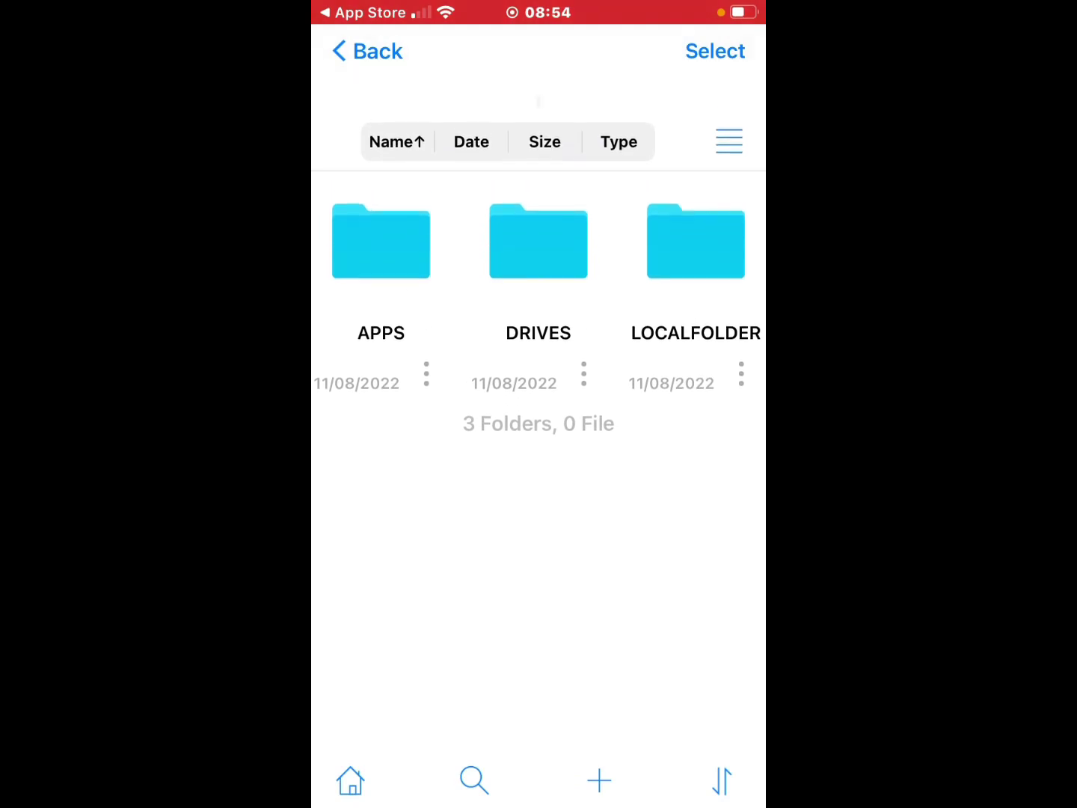
{"action": "left_click", "coordinate": [368, 51]}
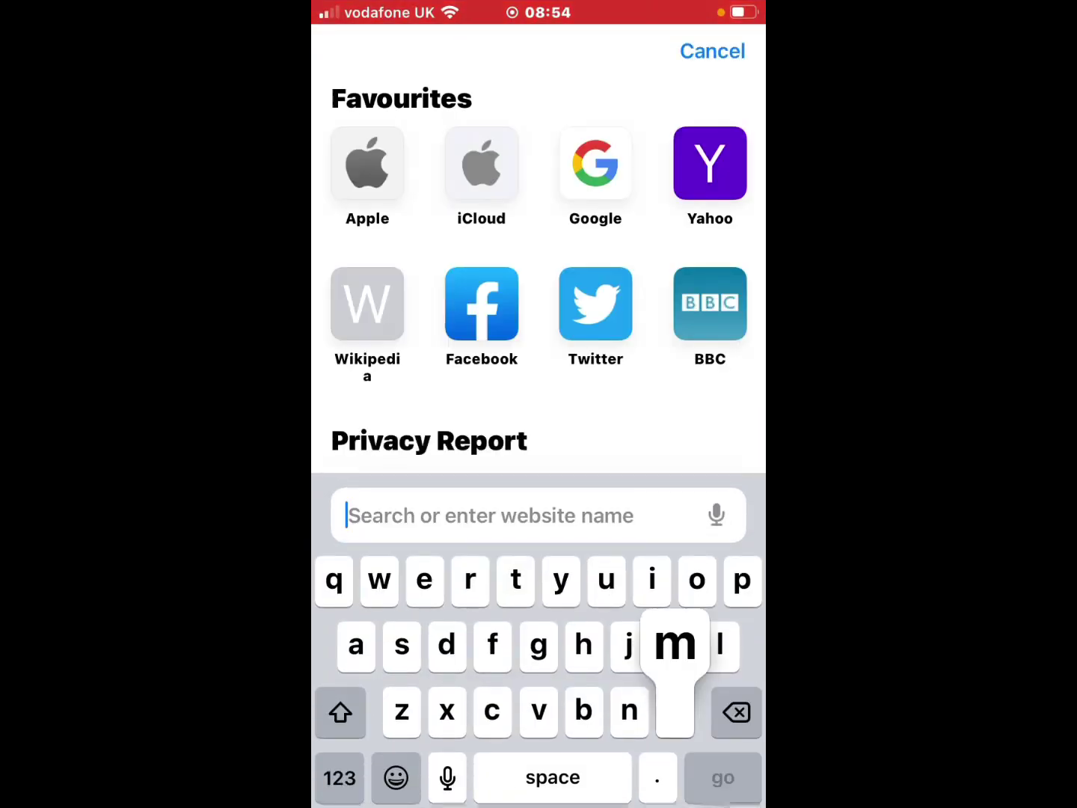
{"action": "type", "text": "cpedl"}
Step: Search Google for mcpedl, open mcpedl.com, accept cookies, and open its category menu
{"action": "key", "text": "Return"}
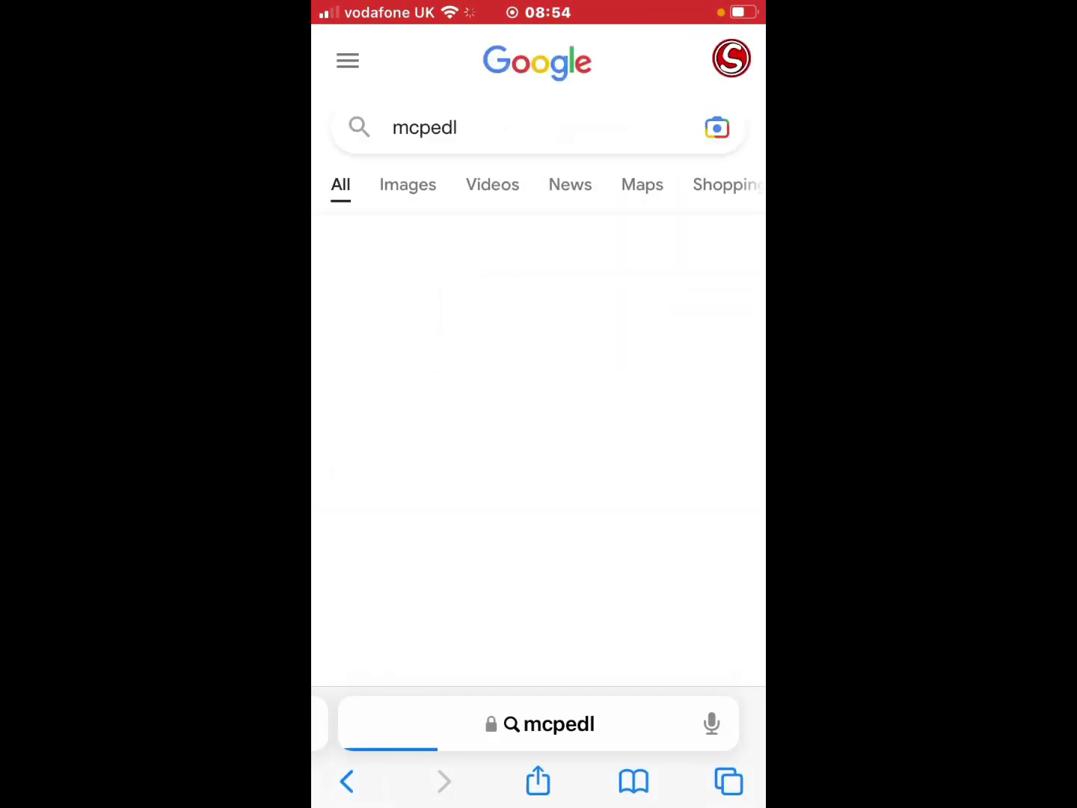
{"action": "left_click", "coordinate": [379, 284]}
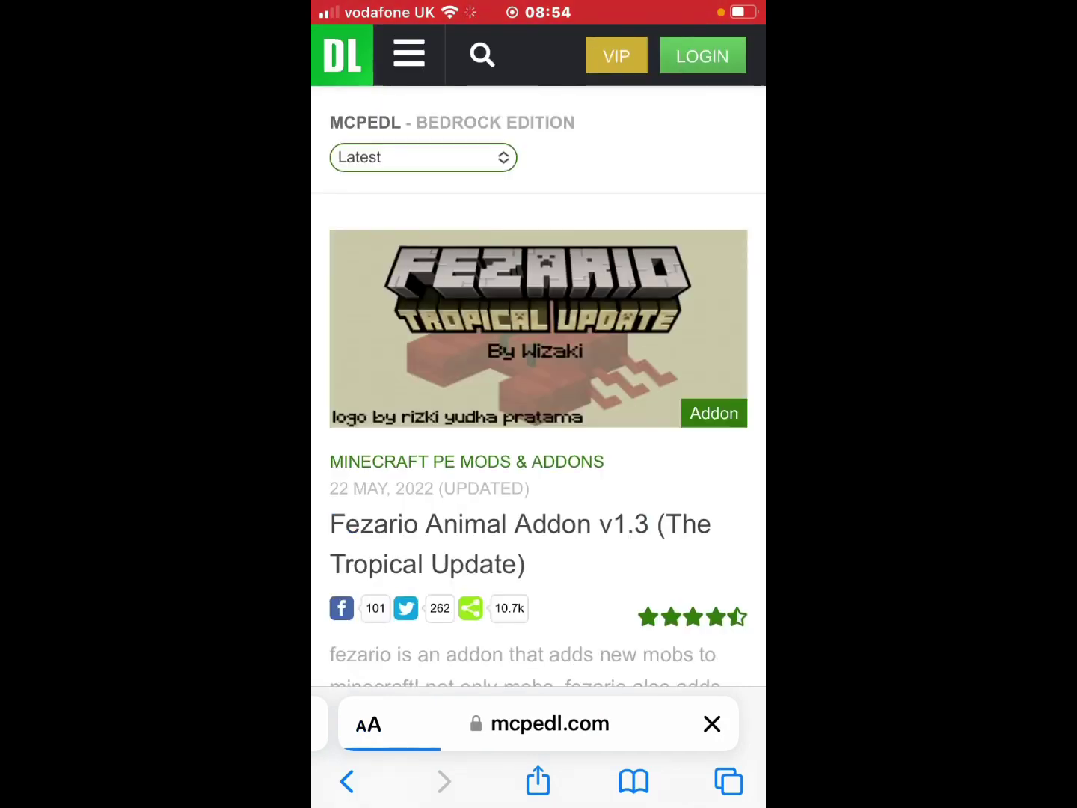
{"action": "scroll", "coordinate": [539, 446], "scroll_direction": "down", "scroll_amount": 3}
{"action": "scroll", "coordinate": [538, 446], "scroll_direction": "down", "scroll_amount": 3}
{"action": "scroll", "coordinate": [538, 446], "scroll_direction": "down", "scroll_amount": 3}
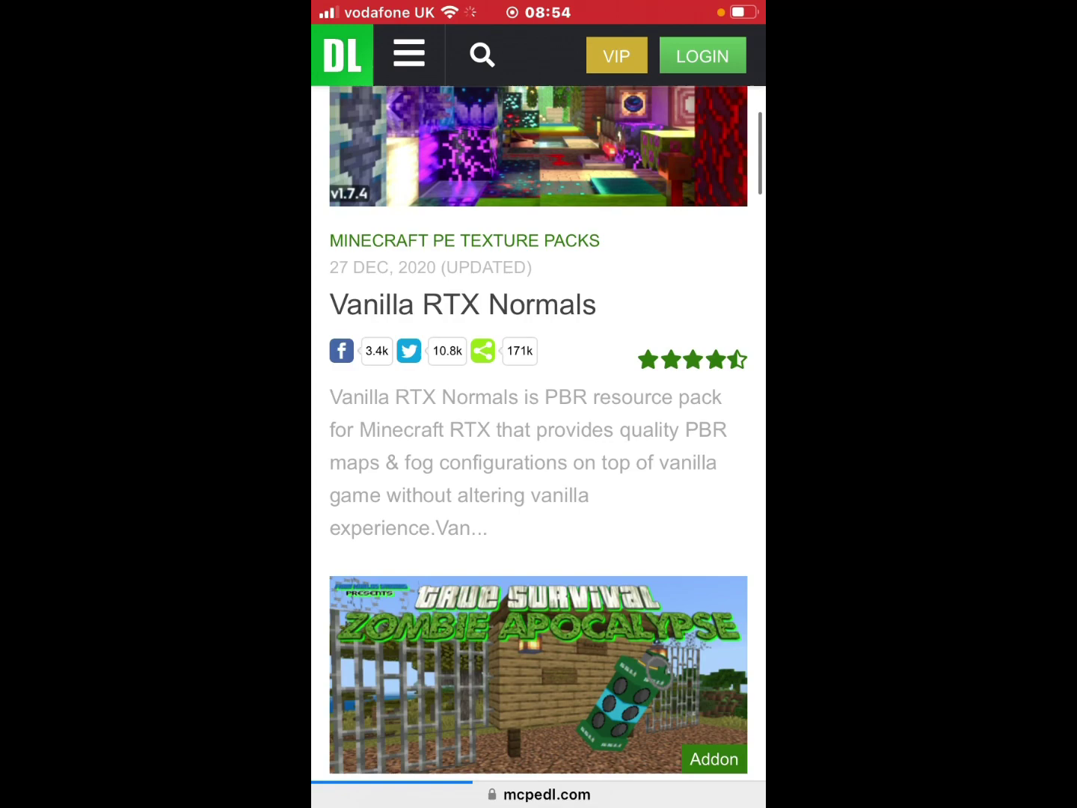
{"action": "scroll", "coordinate": [539, 447], "scroll_direction": "up", "scroll_amount": 1}
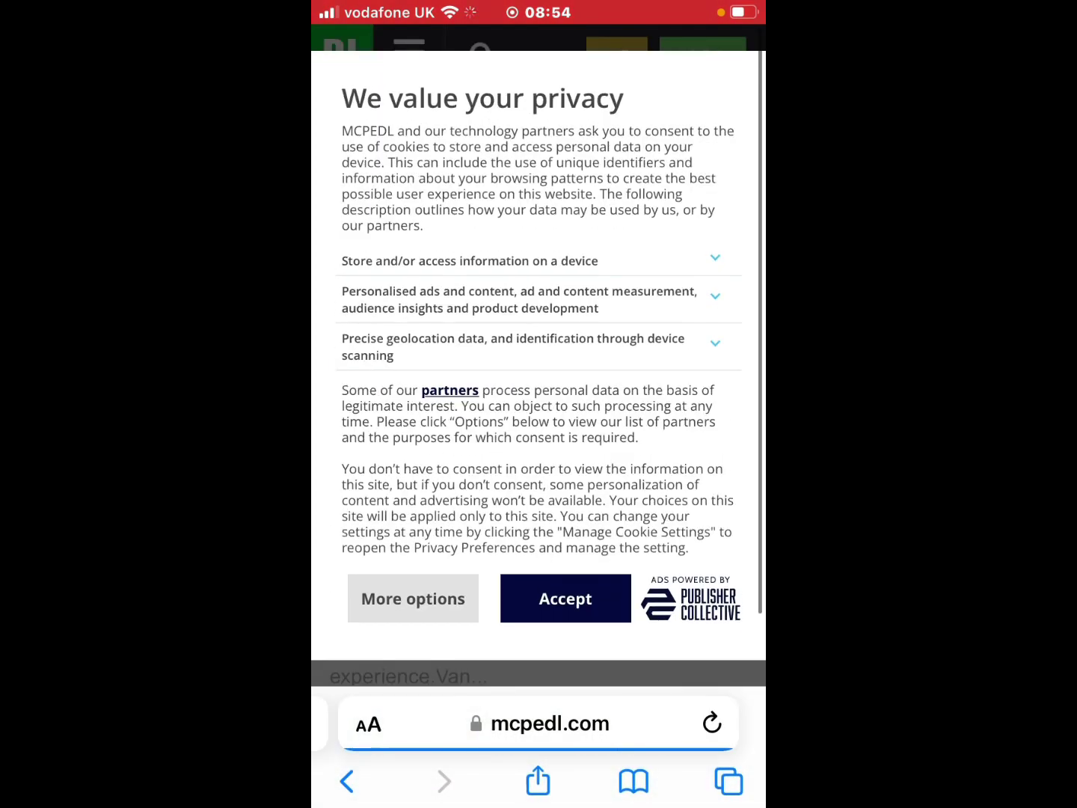
{"action": "left_click", "coordinate": [566, 598]}
{"action": "scroll", "coordinate": [539, 421], "scroll_direction": "up", "scroll_amount": 5}
{"action": "scroll", "coordinate": [539, 421], "scroll_direction": "down", "scroll_amount": 5}
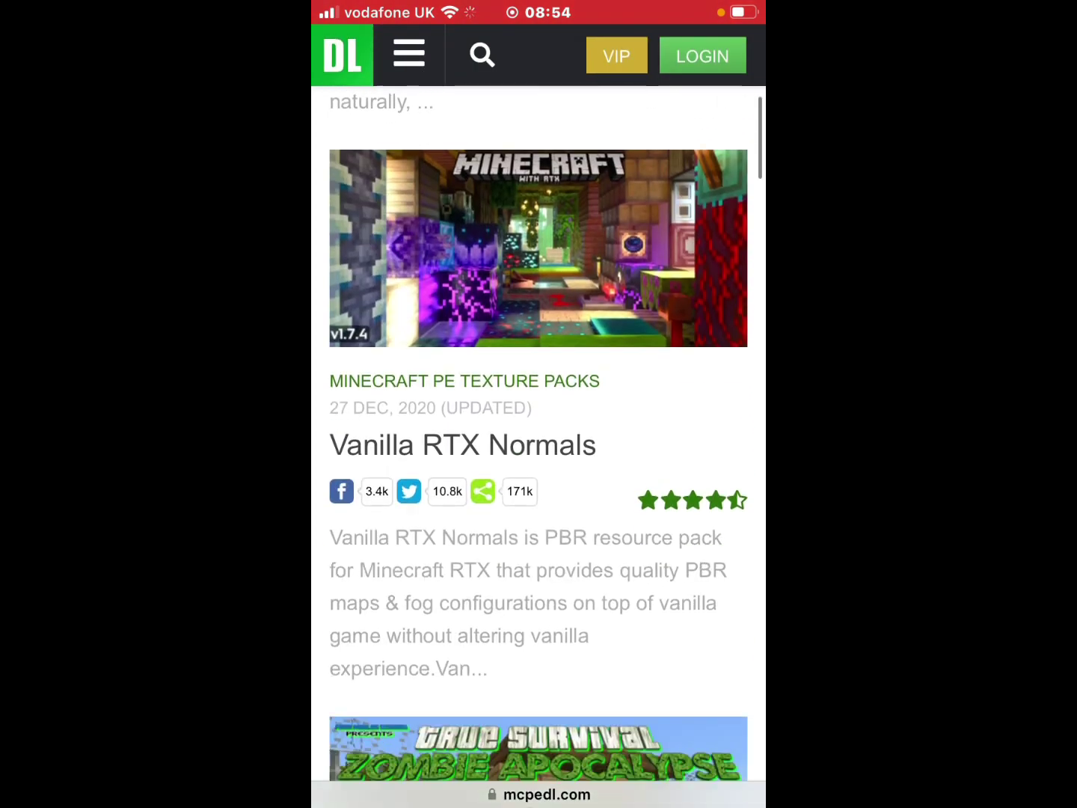
{"action": "scroll", "coordinate": [538, 421], "scroll_direction": "down", "scroll_amount": 4}
{"action": "scroll", "coordinate": [538, 421], "scroll_direction": "down", "scroll_amount": 2}
{"action": "scroll", "coordinate": [538, 421], "scroll_direction": "down", "scroll_amount": 2}
{"action": "scroll", "coordinate": [539, 421], "scroll_direction": "down", "scroll_amount": 5}
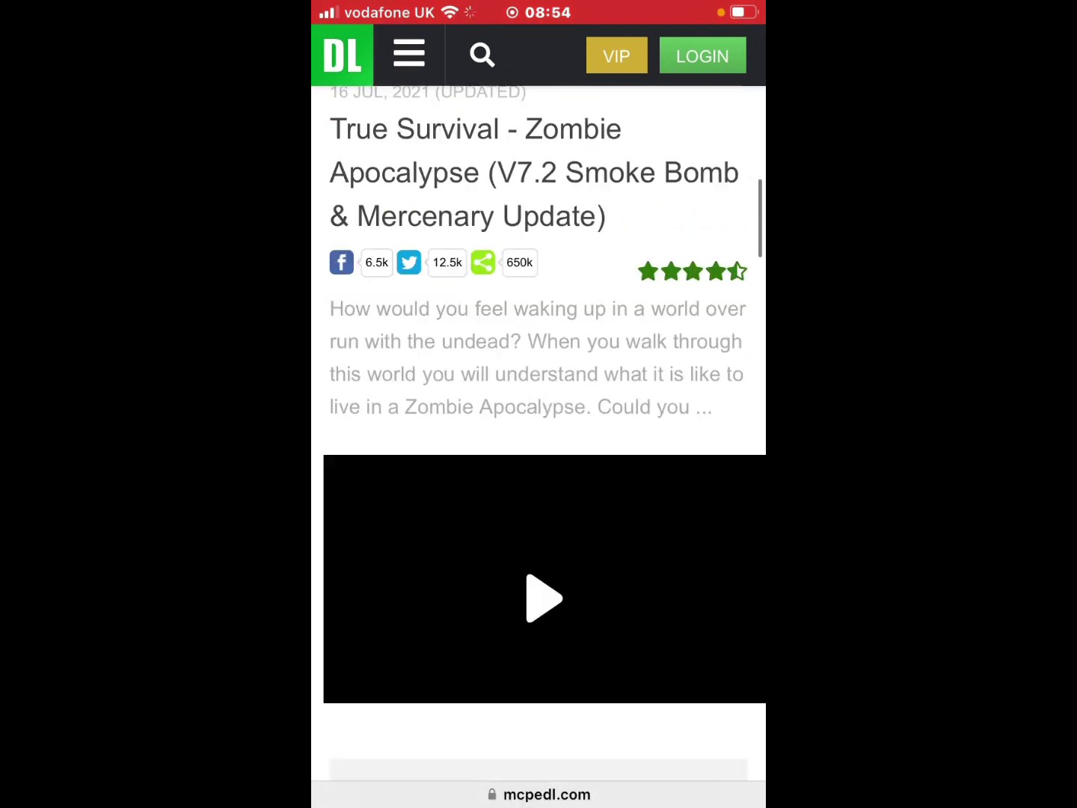
{"action": "scroll", "coordinate": [539, 421], "scroll_direction": "up", "scroll_amount": 6}
{"action": "scroll", "coordinate": [539, 420], "scroll_direction": "up", "scroll_amount": 10}
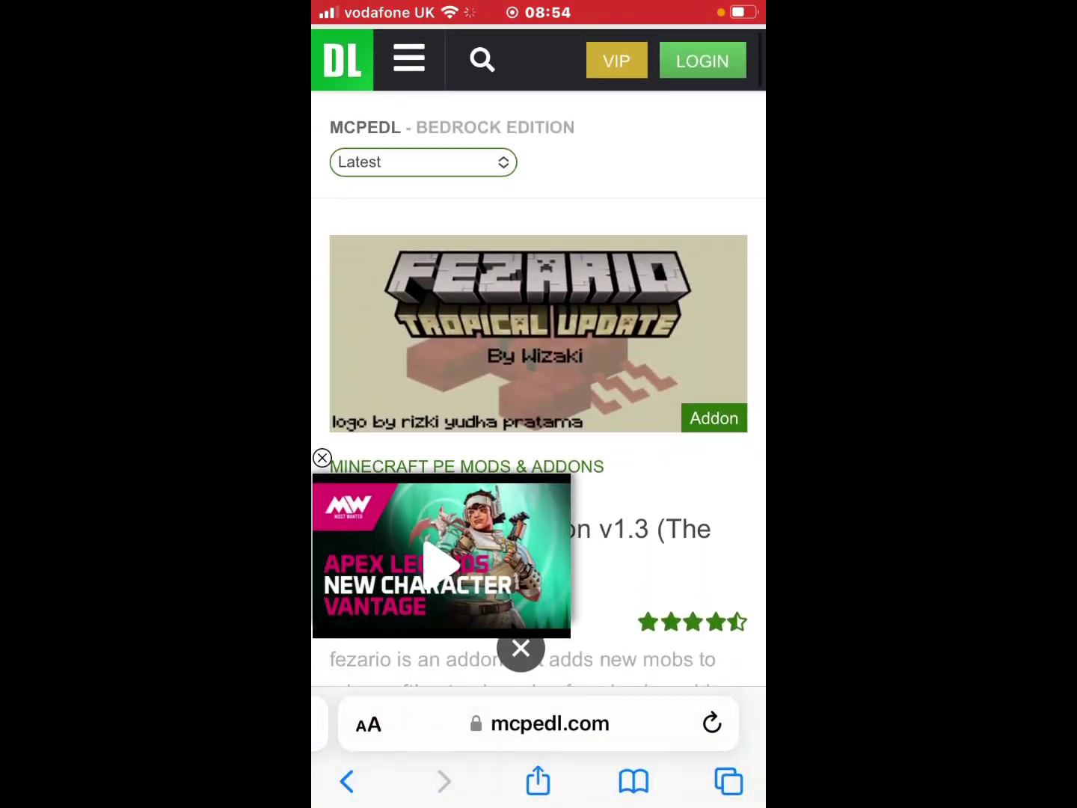
{"action": "left_click", "coordinate": [409, 54]}
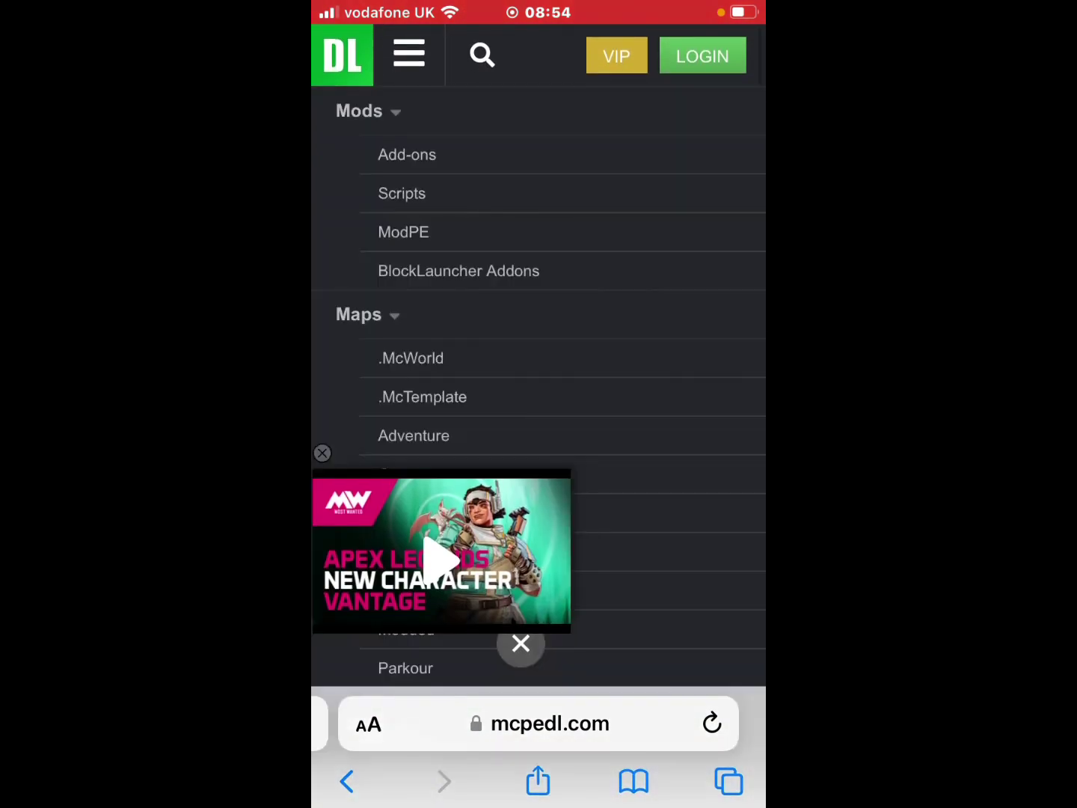
{"action": "scroll", "coordinate": [539, 379], "scroll_direction": "down", "scroll_amount": 1}
{"action": "scroll", "coordinate": [538, 378], "scroll_direction": "down", "scroll_amount": 1}
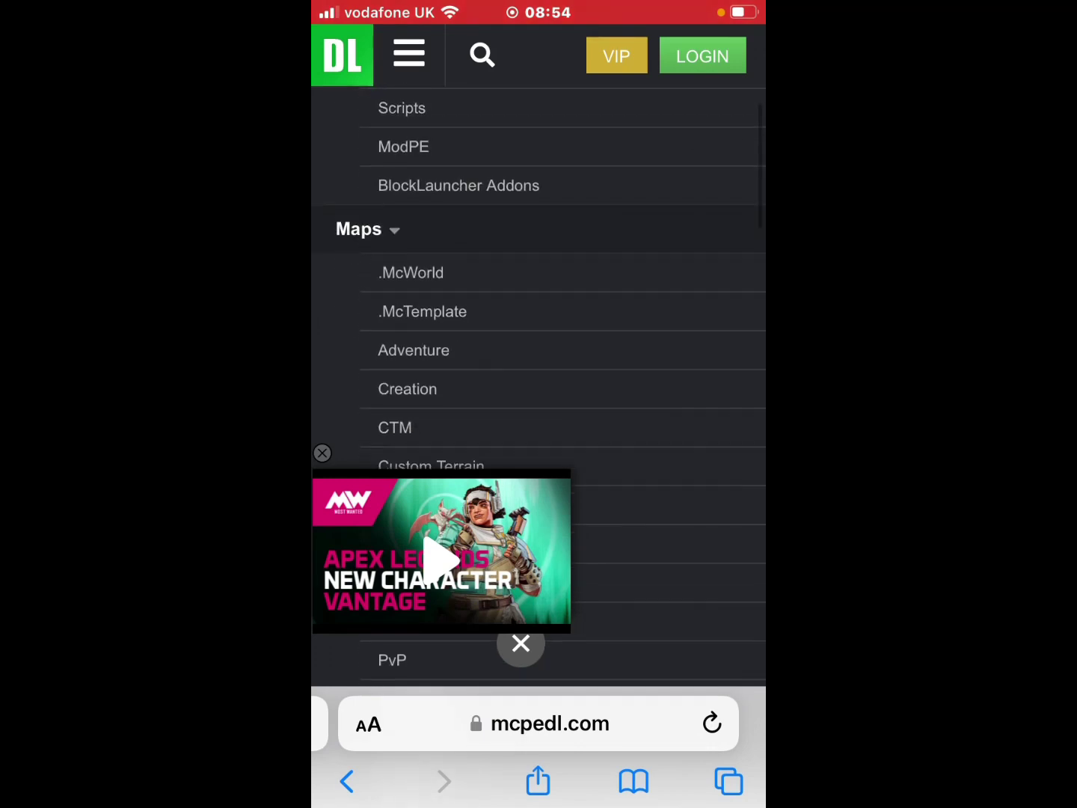
{"action": "scroll", "coordinate": [538, 378], "scroll_direction": "down", "scroll_amount": 1}
{"action": "scroll", "coordinate": [538, 353], "scroll_direction": "down", "scroll_amount": 3}
{"action": "scroll", "coordinate": [539, 354], "scroll_direction": "down", "scroll_amount": 2}
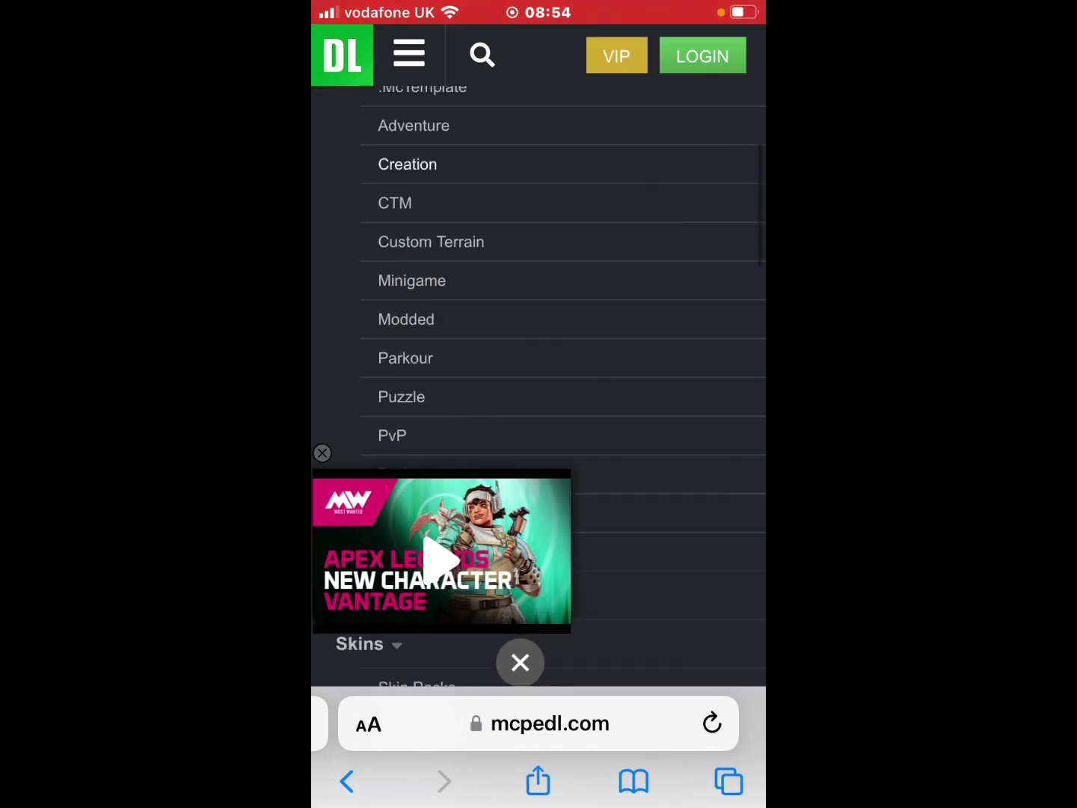
{"action": "scroll", "coordinate": [539, 294], "scroll_direction": "down", "scroll_amount": 2}
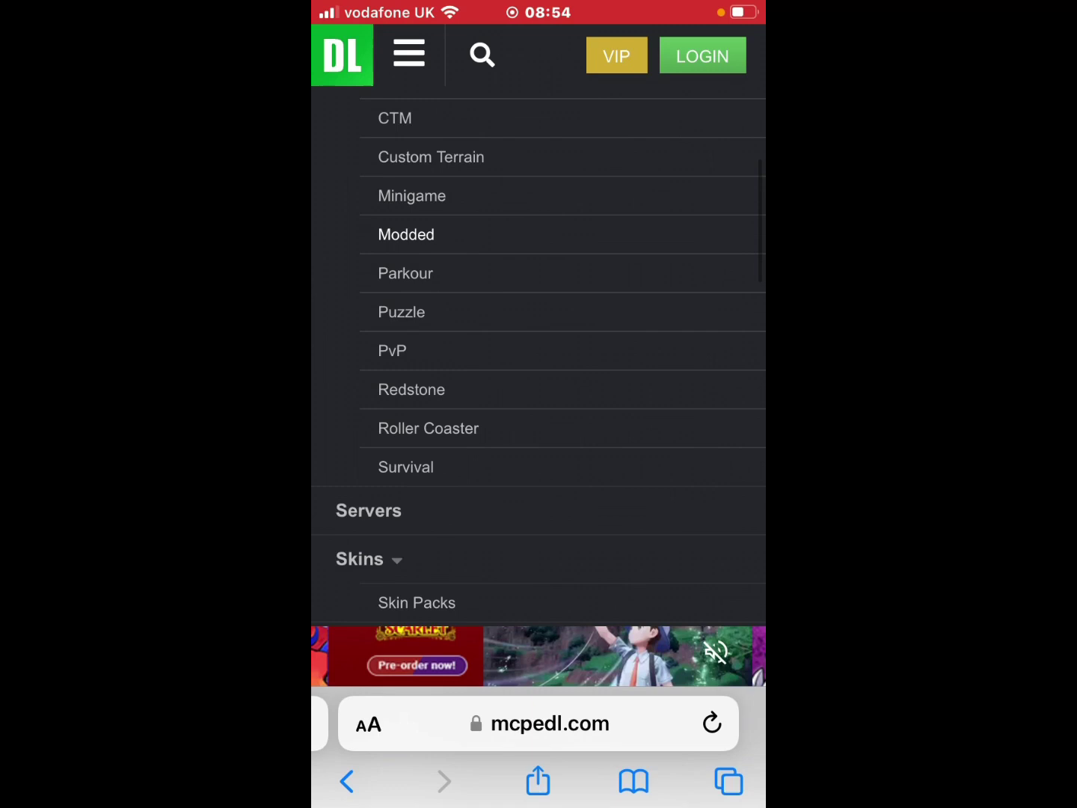
{"action": "scroll", "coordinate": [538, 253], "scroll_direction": "down", "scroll_amount": 1}
{"action": "scroll", "coordinate": [539, 211], "scroll_direction": "down", "scroll_amount": 2}
{"action": "scroll", "coordinate": [539, 320], "scroll_direction": "down", "scroll_amount": 1}
{"action": "scroll", "coordinate": [539, 320], "scroll_direction": "down", "scroll_amount": 1}
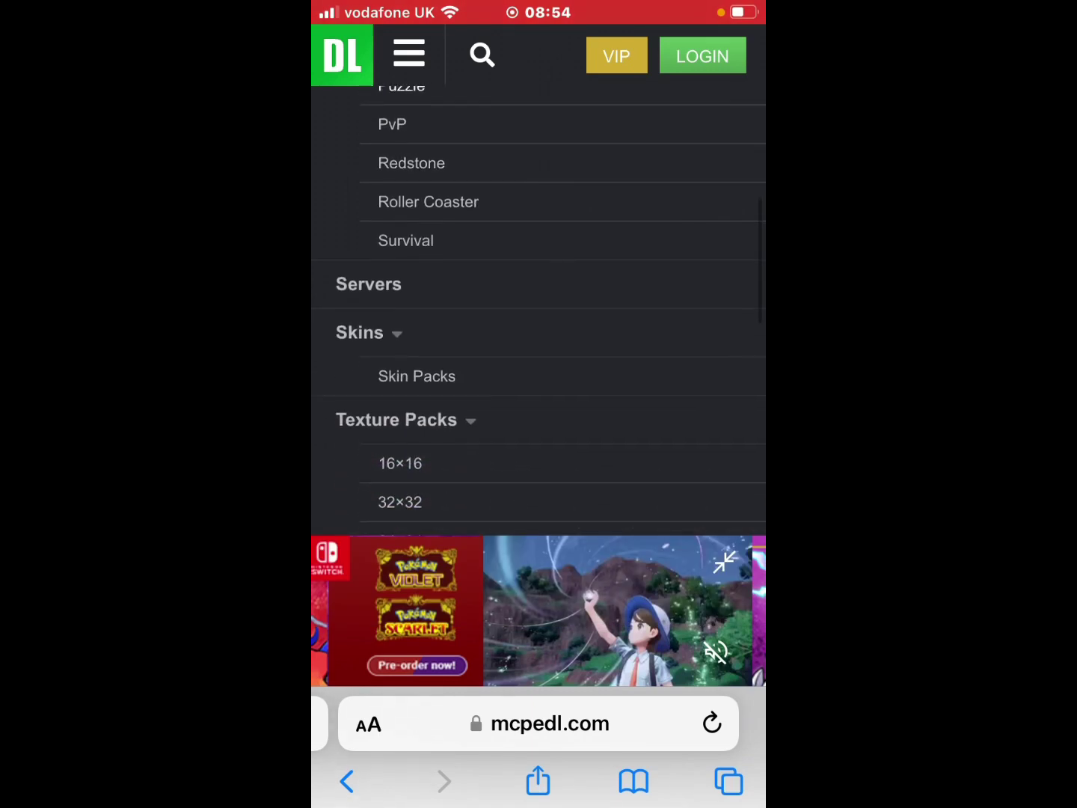
{"action": "scroll", "coordinate": [539, 320], "scroll_direction": "down", "scroll_amount": 2}
{"action": "scroll", "coordinate": [539, 320], "scroll_direction": "down", "scroll_amount": 1}
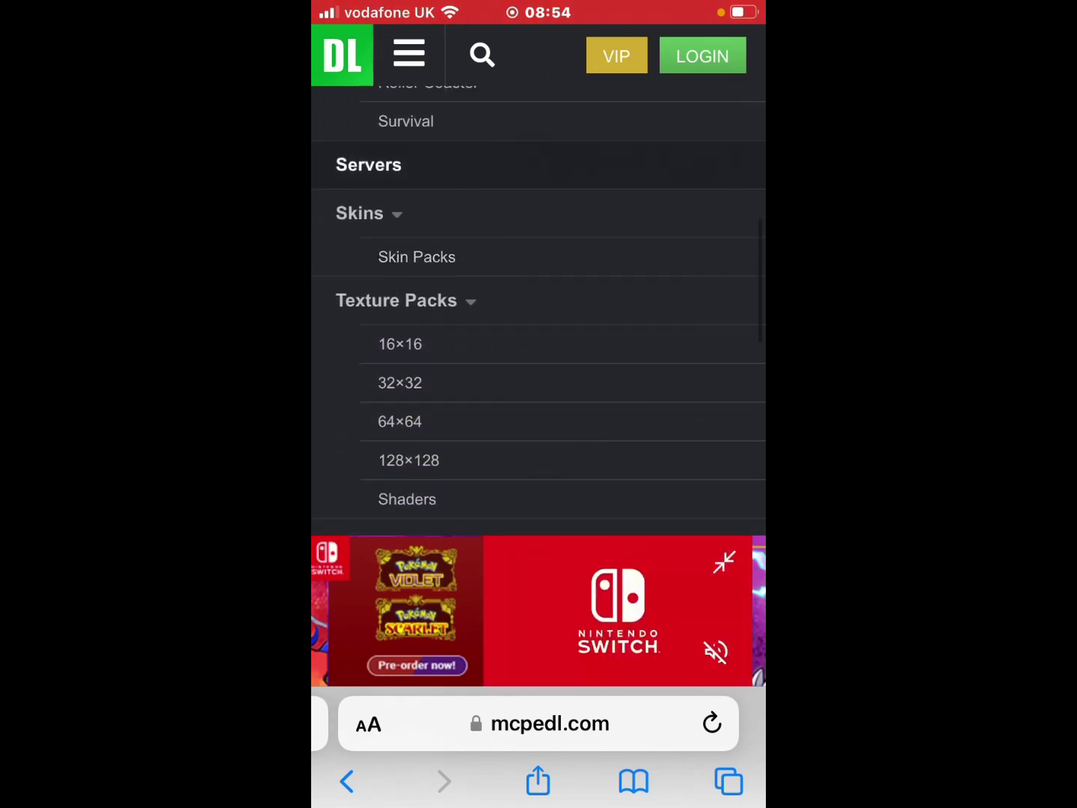
Step: Open MCPEDL's 16×16 texture pack category to find the Better Zombies post
{"action": "left_click", "coordinate": [399, 343]}
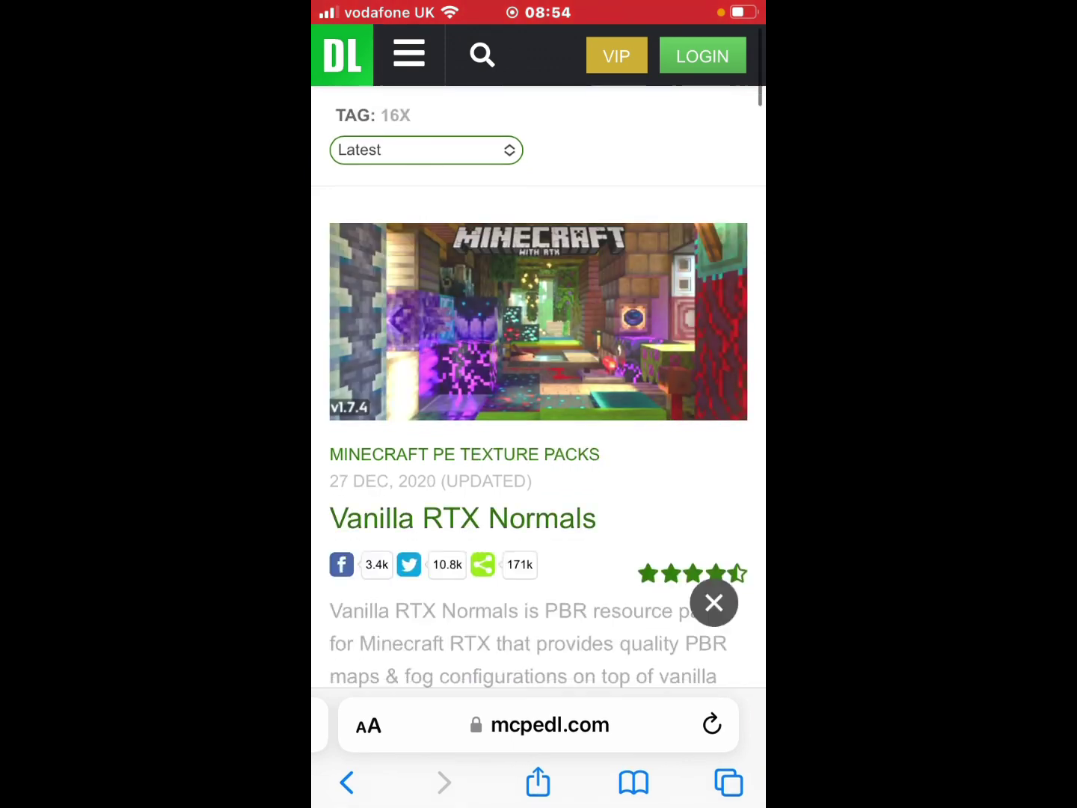
{"action": "scroll", "coordinate": [539, 422], "scroll_direction": "down", "scroll_amount": 2}
{"action": "scroll", "coordinate": [538, 421], "scroll_direction": "down", "scroll_amount": 6}
{"action": "scroll", "coordinate": [539, 421], "scroll_direction": "down", "scroll_amount": 3}
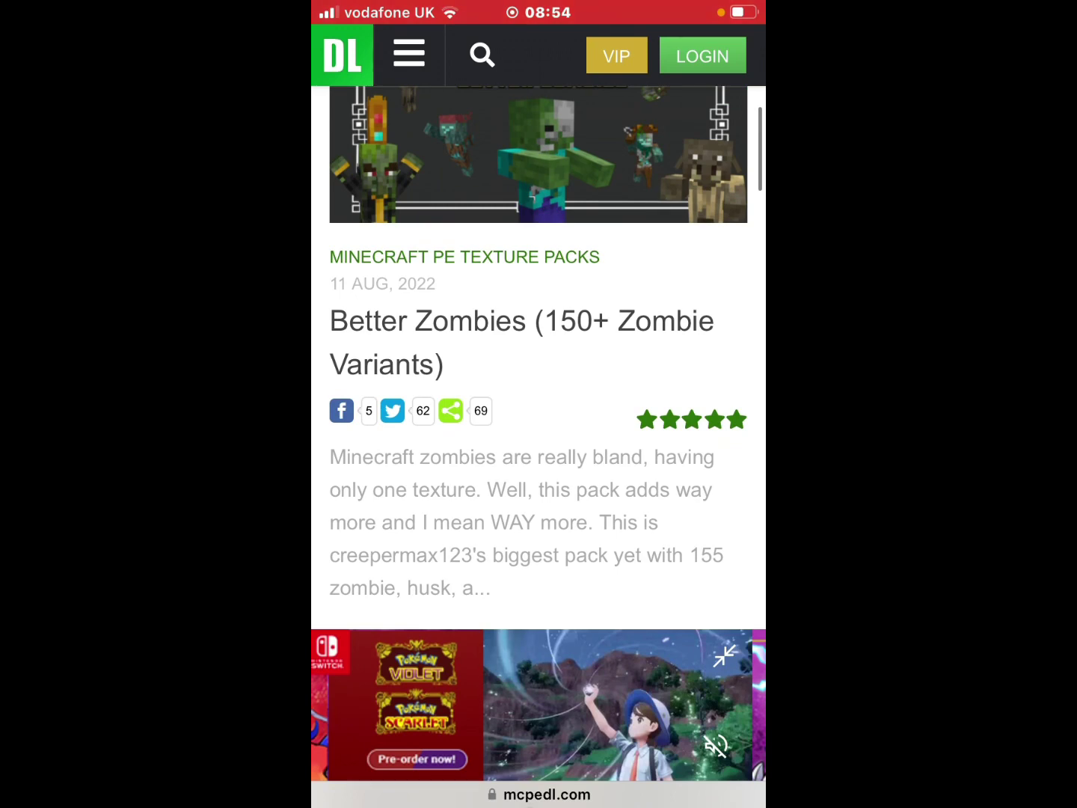
{"action": "scroll", "coordinate": [539, 379], "scroll_direction": "up", "scroll_amount": 1}
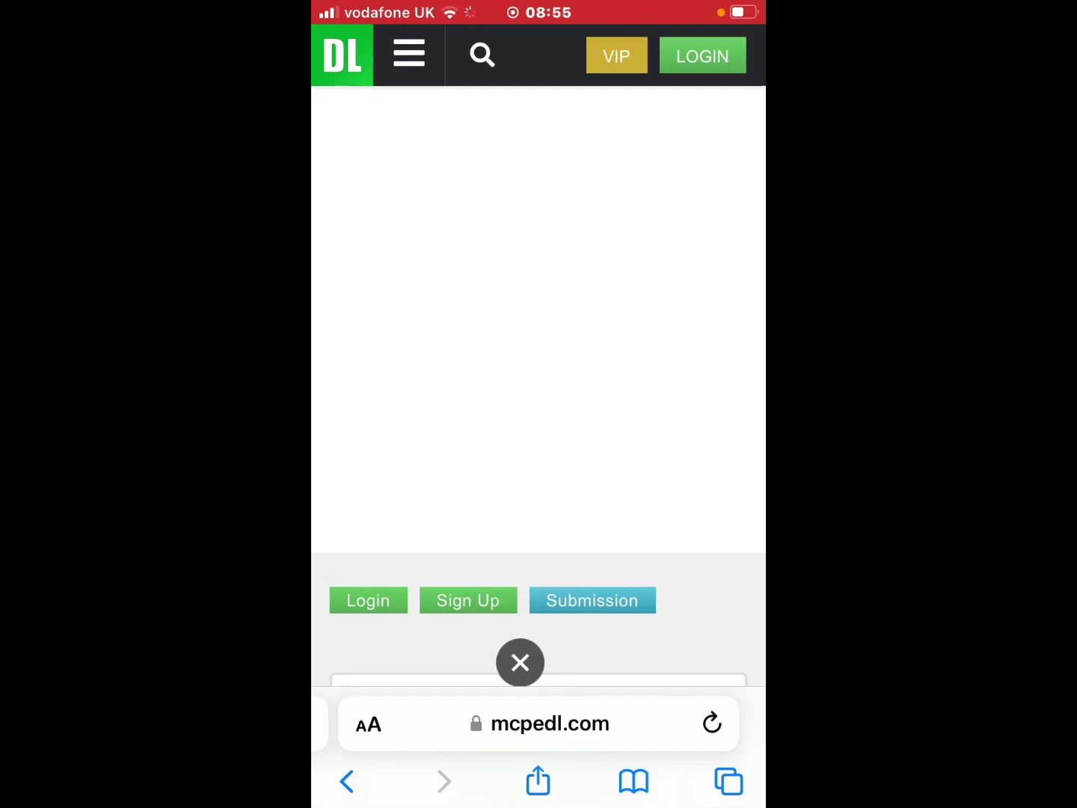
{"action": "scroll", "coordinate": [539, 420], "scroll_direction": "down", "scroll_amount": 15}
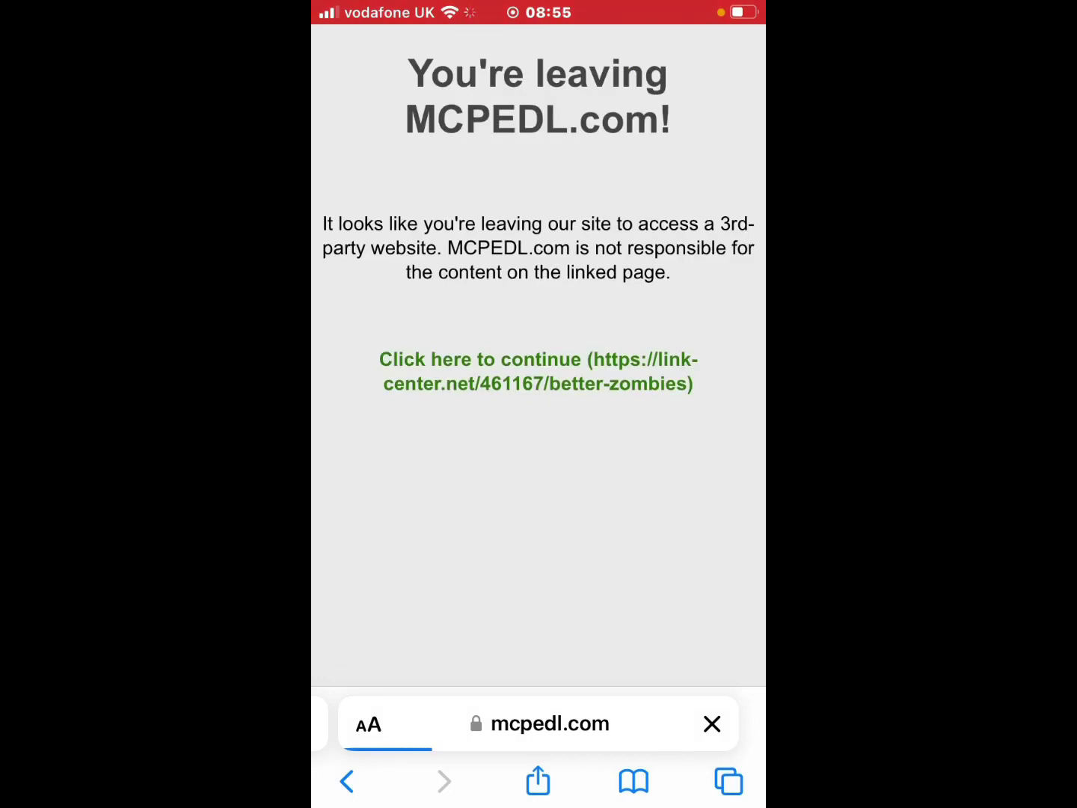
{"action": "scroll", "coordinate": [539, 353], "scroll_direction": "down", "scroll_amount": 1}
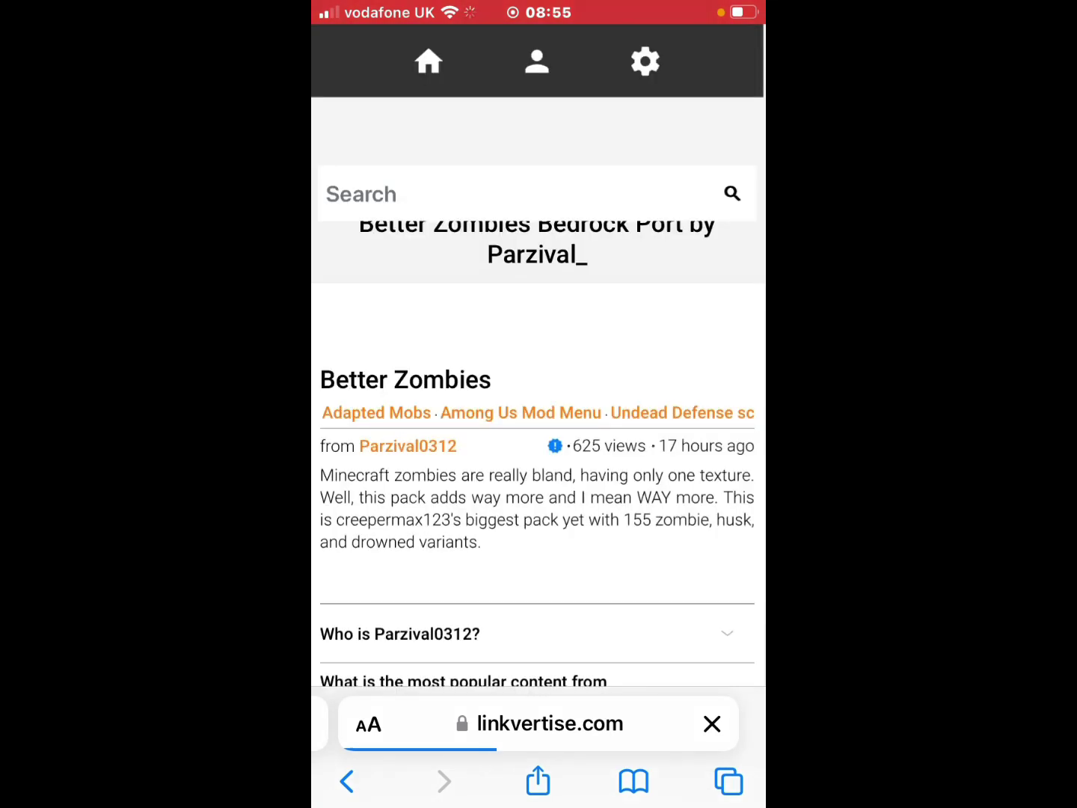
{"action": "scroll", "coordinate": [538, 421], "scroll_direction": "down", "scroll_amount": 1}
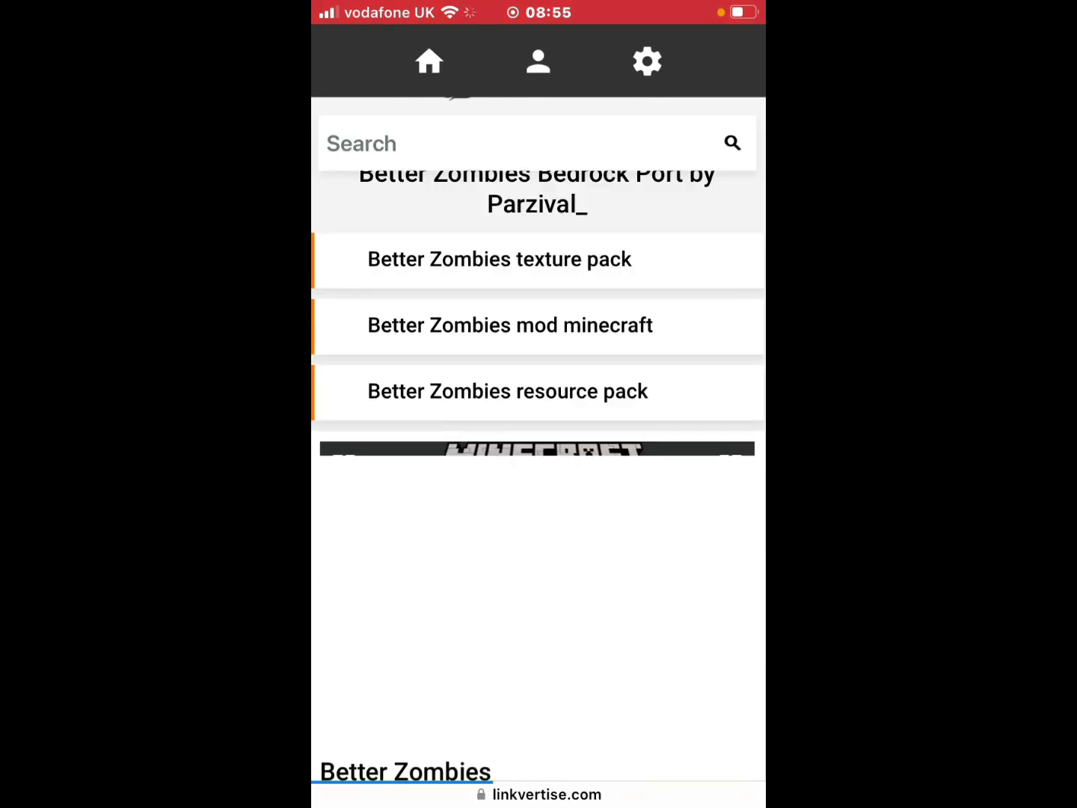
{"action": "scroll", "coordinate": [539, 421], "scroll_direction": "up", "scroll_amount": 2}
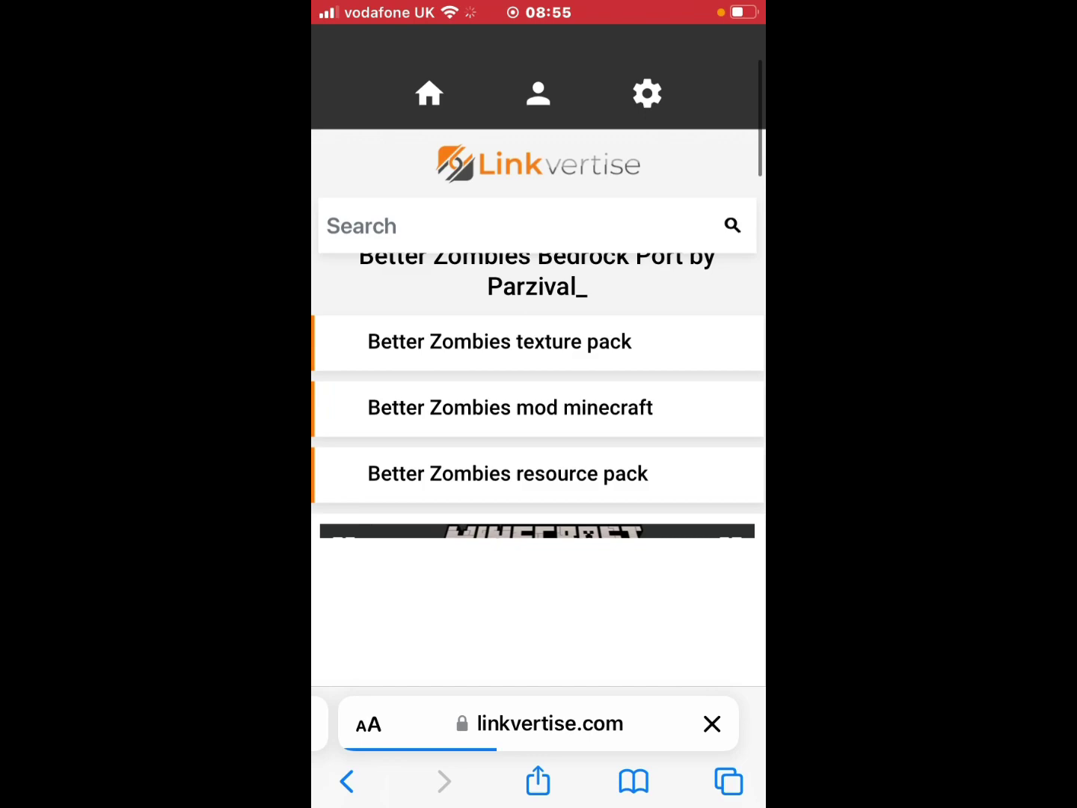
{"action": "scroll", "coordinate": [539, 420], "scroll_direction": "down", "scroll_amount": 5}
{"action": "scroll", "coordinate": [539, 420], "scroll_direction": "up", "scroll_amount": 3}
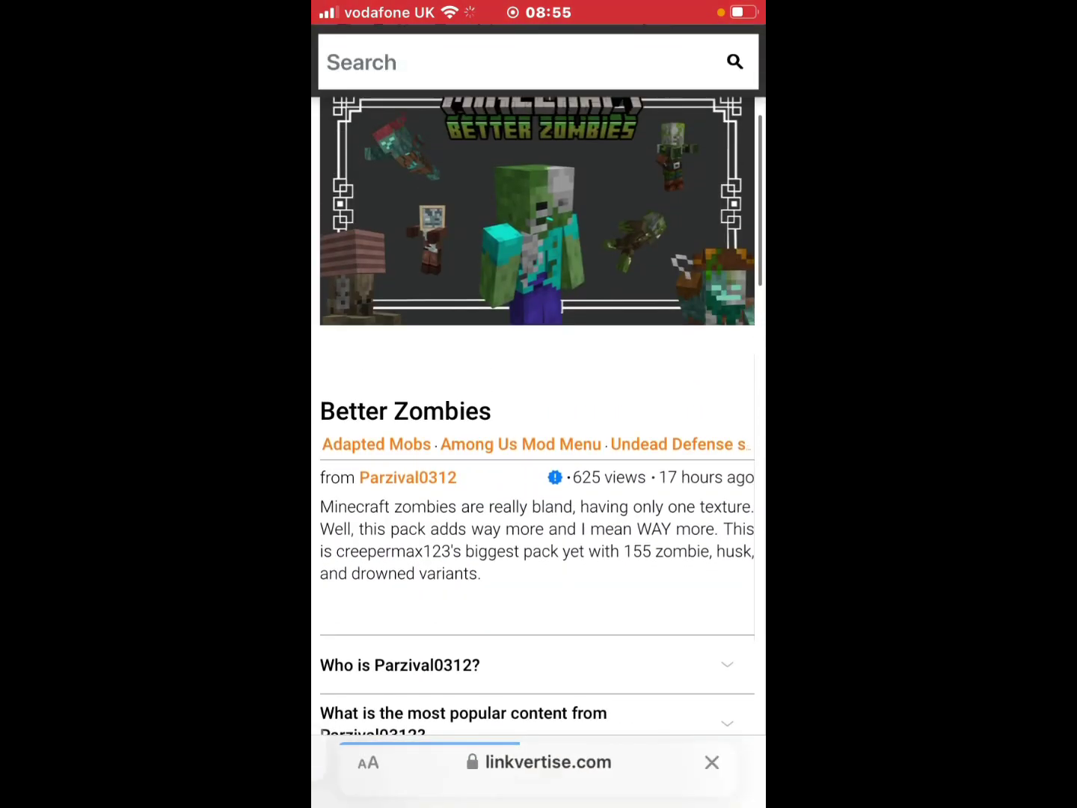
{"action": "scroll", "coordinate": [538, 421], "scroll_direction": "down", "scroll_amount": 5}
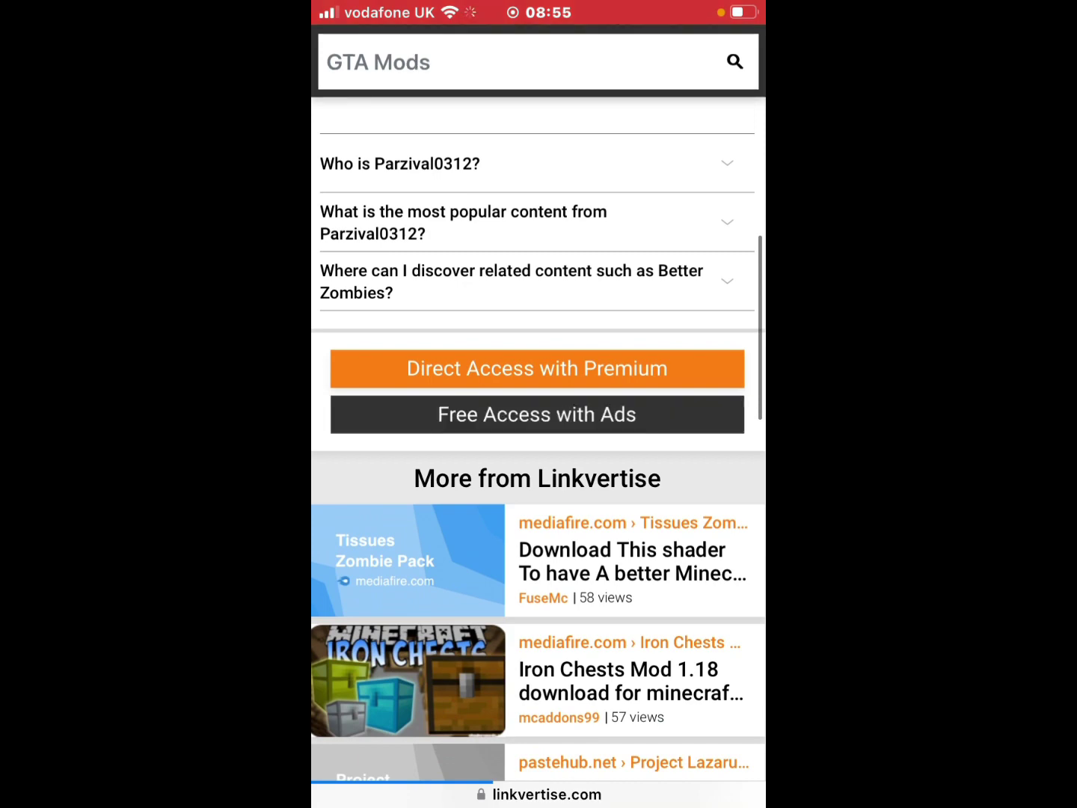
{"action": "left_click", "coordinate": [401, 162]}
{"action": "scroll", "coordinate": [539, 421], "scroll_direction": "up", "scroll_amount": 3}
{"action": "scroll", "coordinate": [538, 421], "scroll_direction": "down", "scroll_amount": 3}
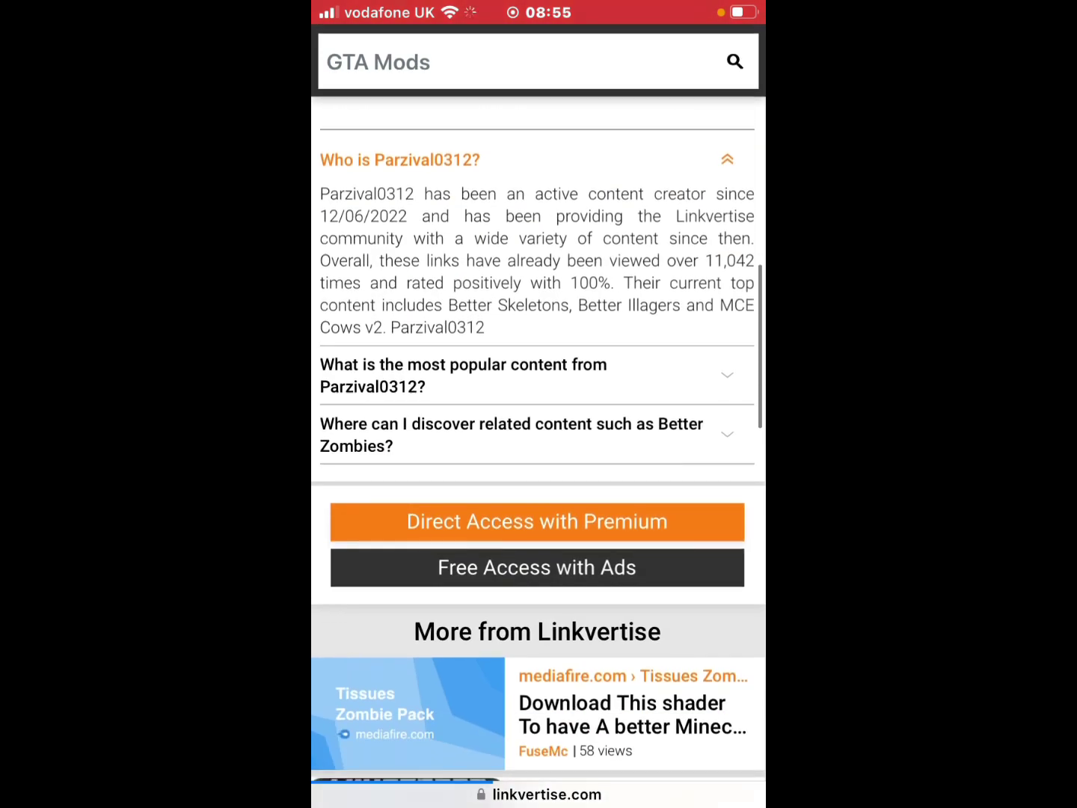
{"action": "left_click", "coordinate": [537, 522]}
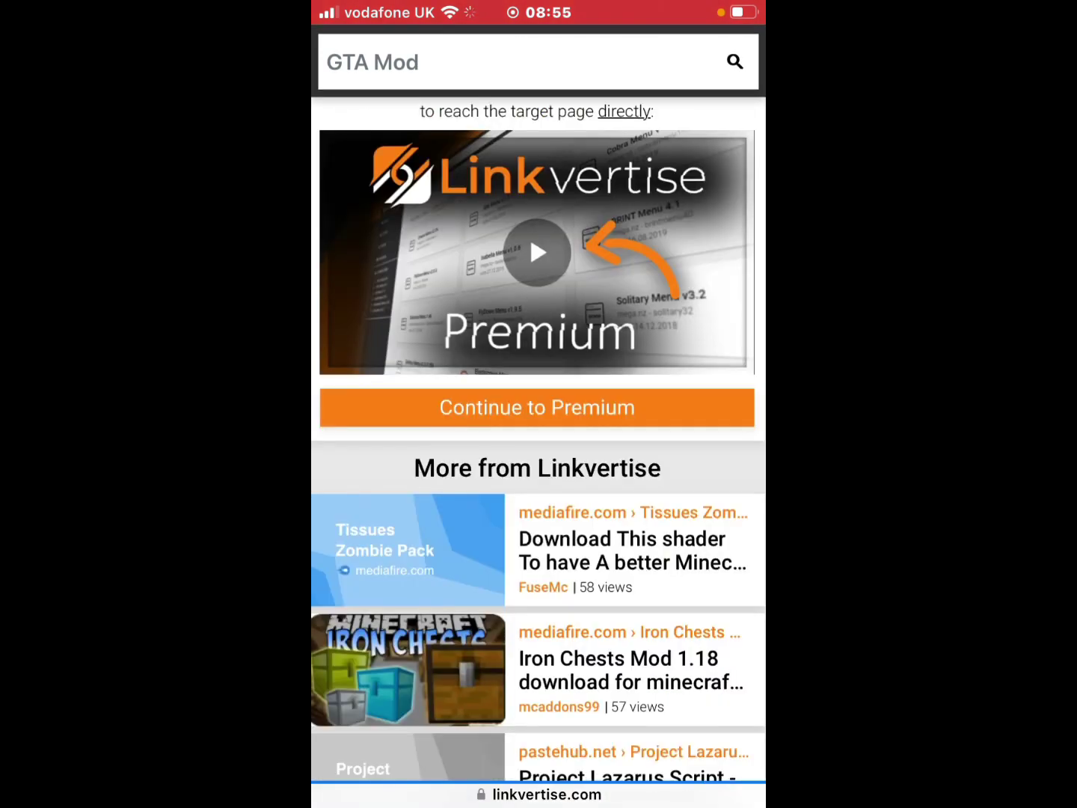
{"action": "scroll", "coordinate": [539, 420], "scroll_direction": "up", "scroll_amount": 10}
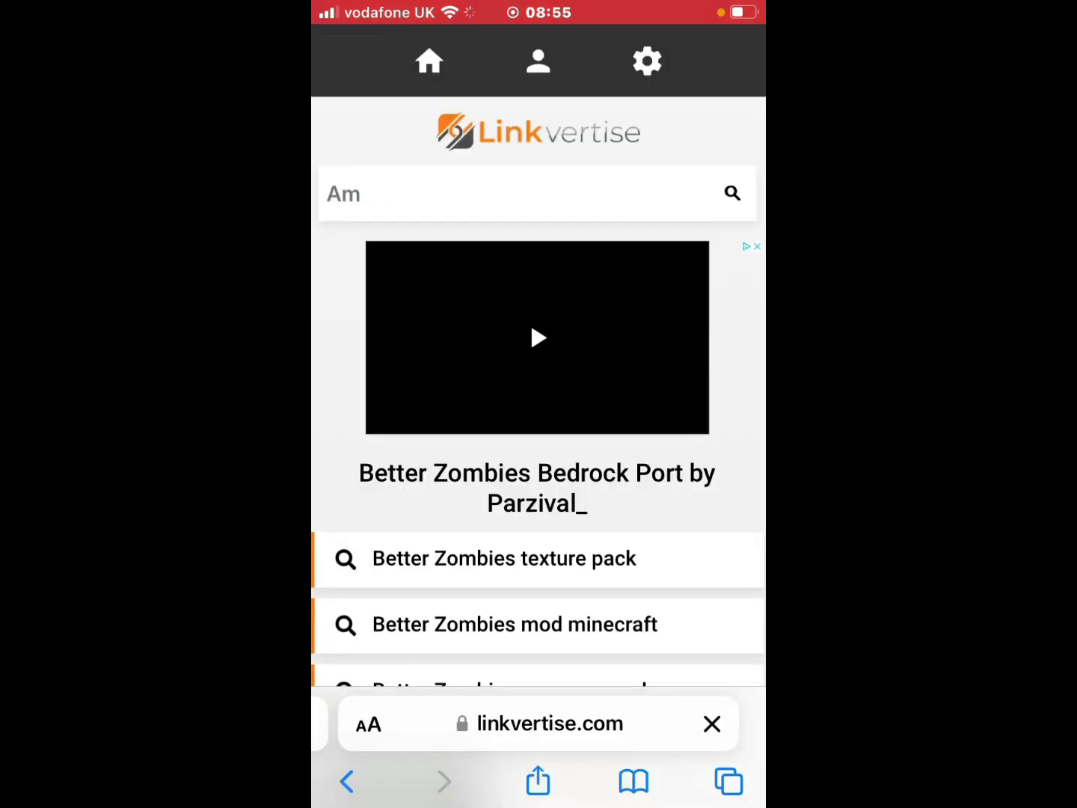
{"action": "scroll", "coordinate": [539, 421], "scroll_direction": "down", "scroll_amount": 5}
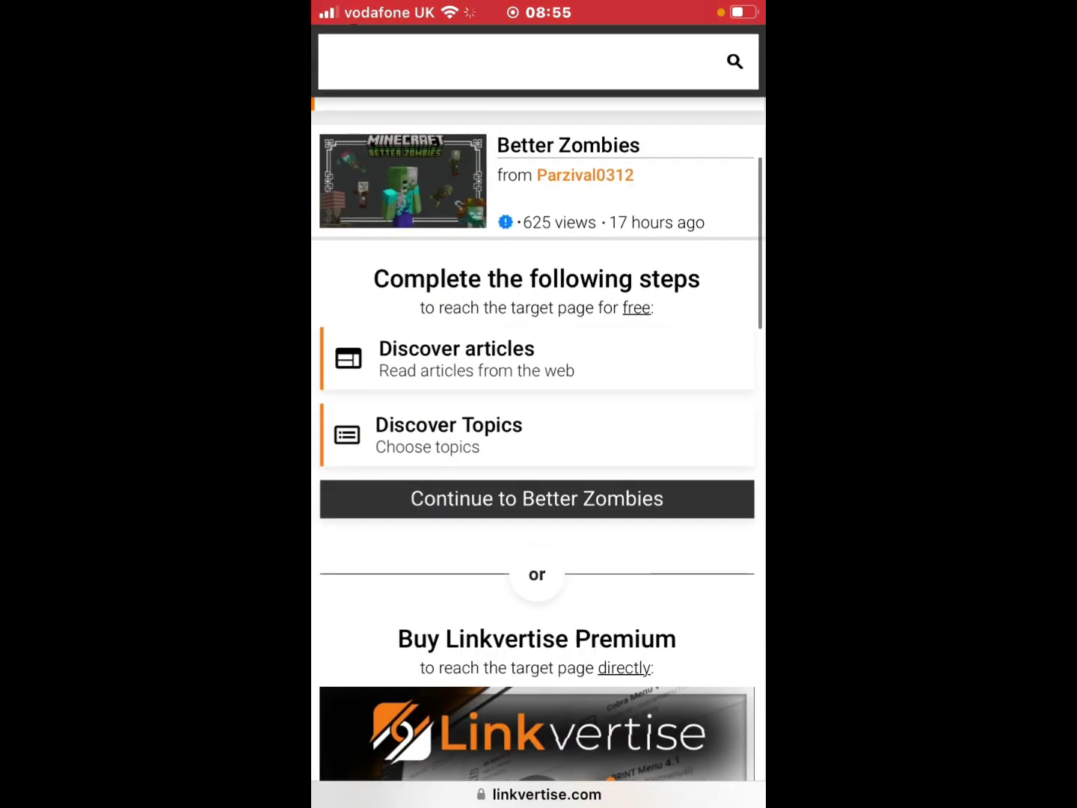
{"action": "left_click", "coordinate": [457, 359]}
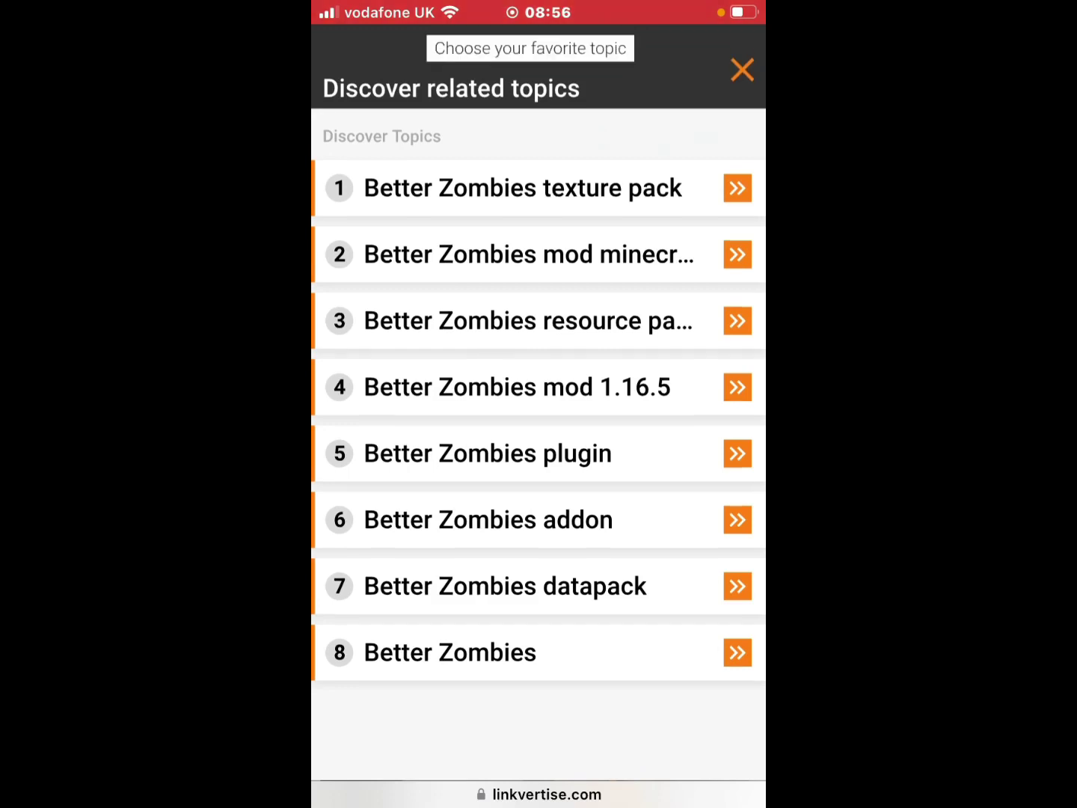
Step: Pick 'Better Zombies texture pack' as the topic and continue to the MediaFire download page
{"action": "left_click", "coordinate": [522, 188]}
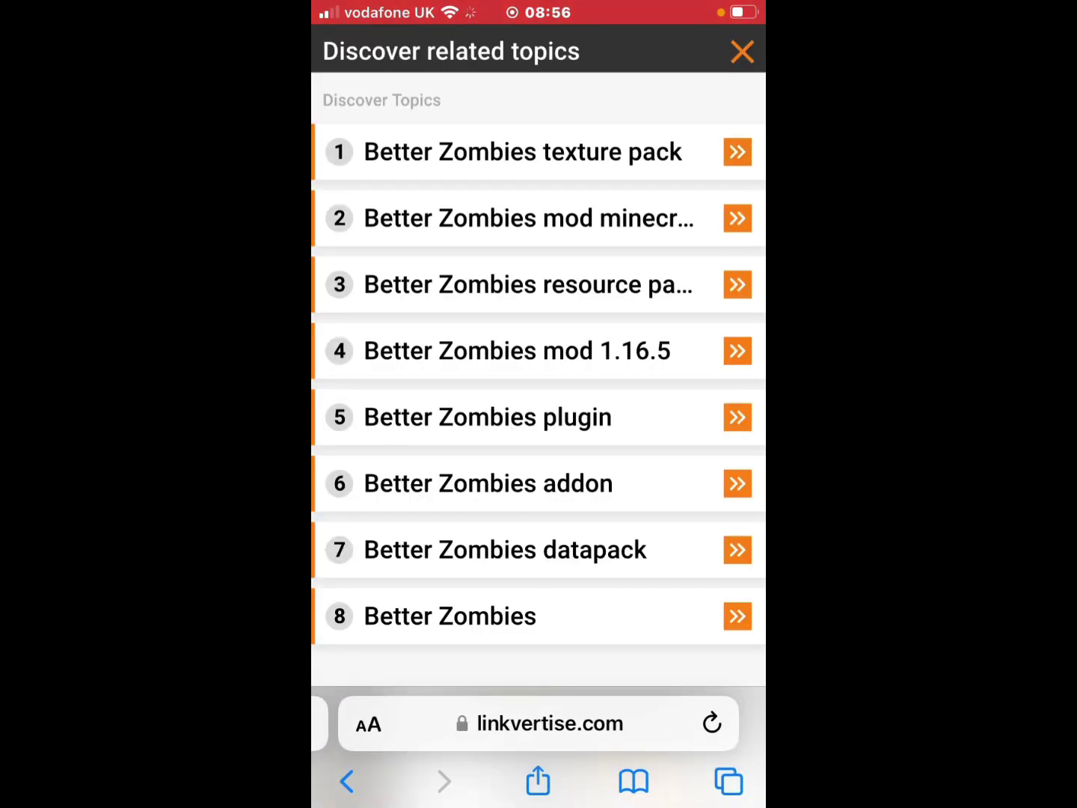
{"action": "left_click", "coordinate": [537, 449]}
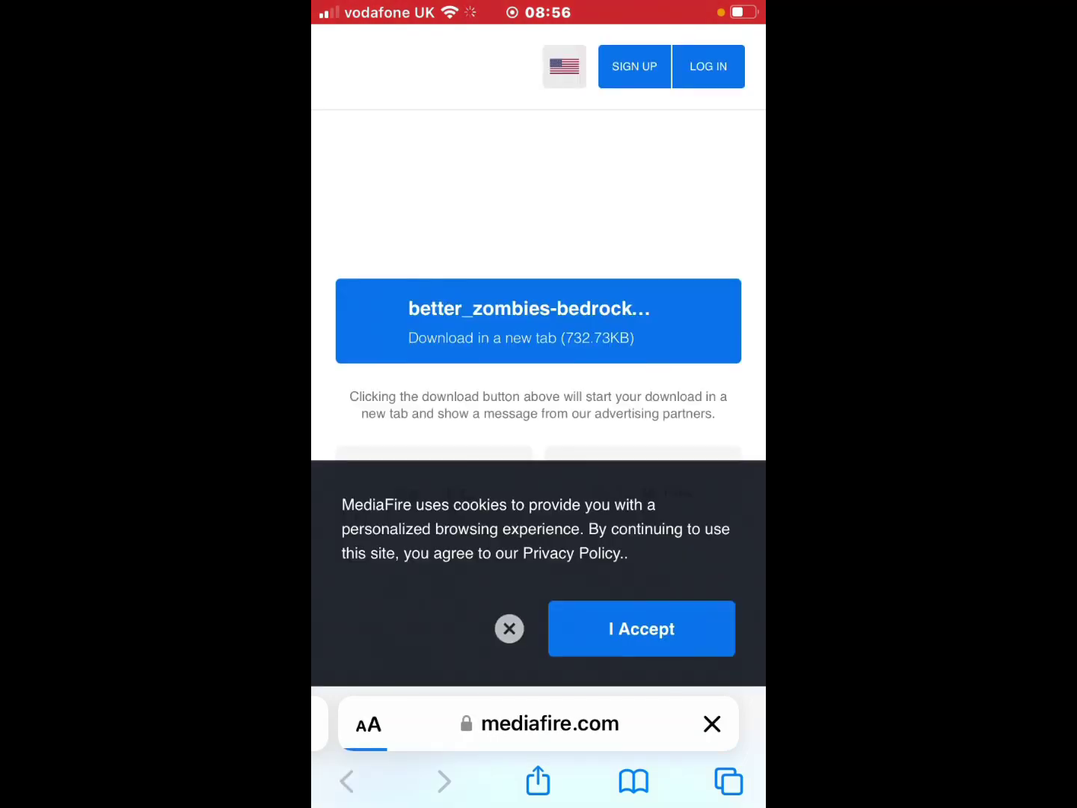
{"action": "scroll", "coordinate": [538, 404], "scroll_direction": "up", "scroll_amount": 1}
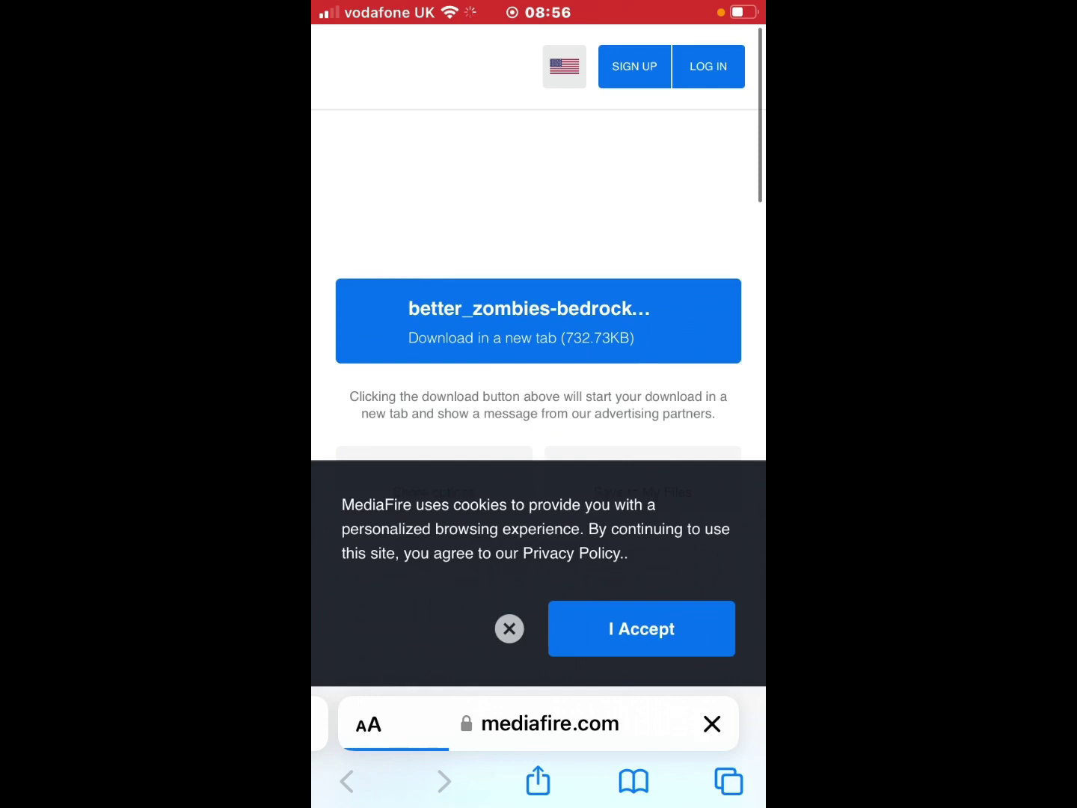
Step: Start downloading the 732.73KB better_zombies-bedrock_port.mcpack.zip from MediaFire
{"action": "left_click", "coordinate": [539, 321]}
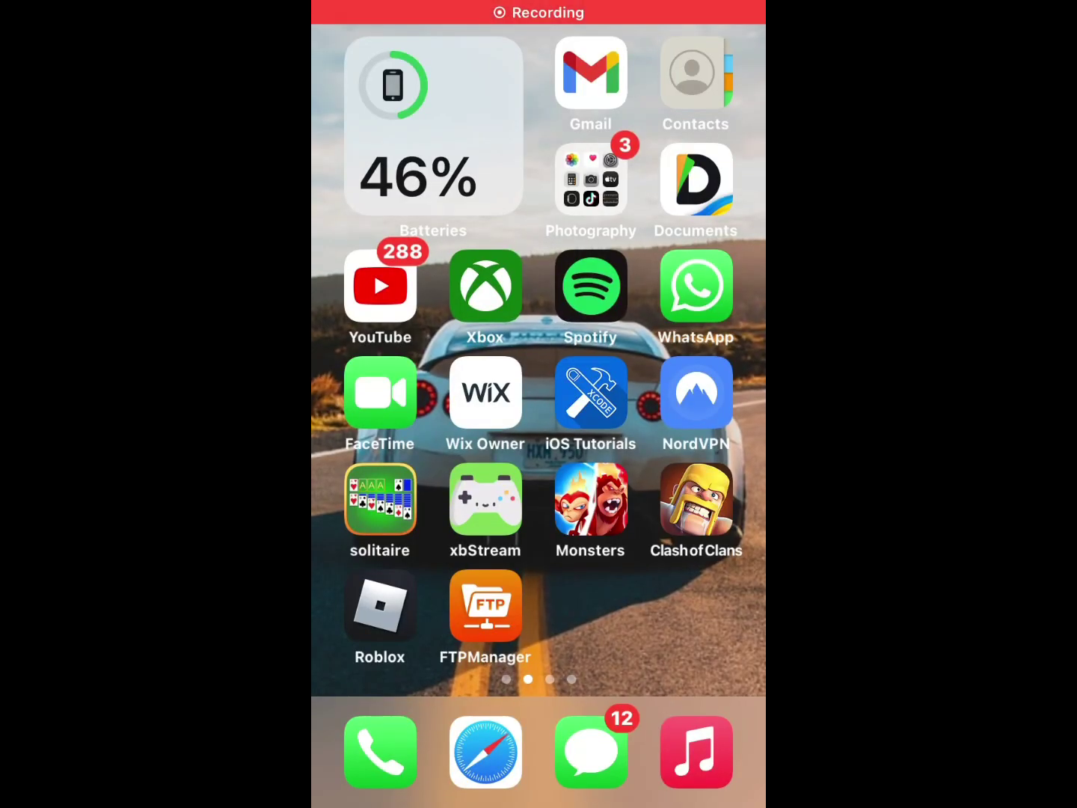
Step: Launch FTPManager from the home screen and open its iCloud storage
{"action": "left_click", "coordinate": [486, 605]}
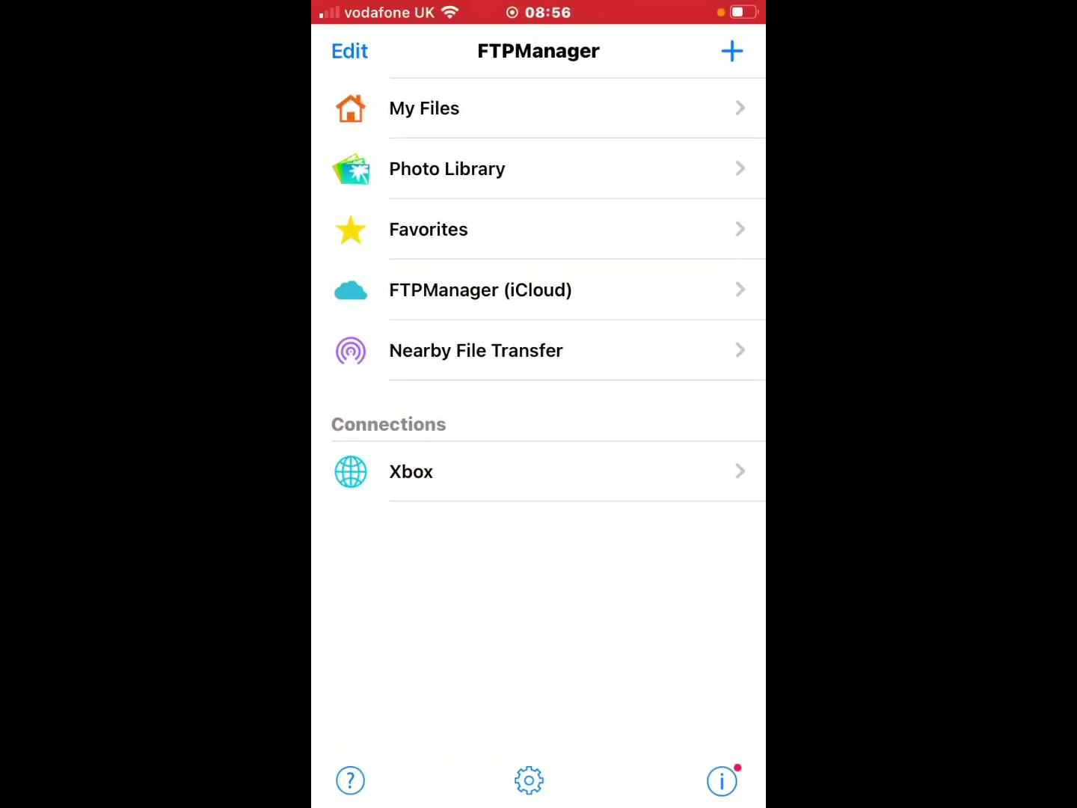
{"action": "left_click", "coordinate": [479, 289]}
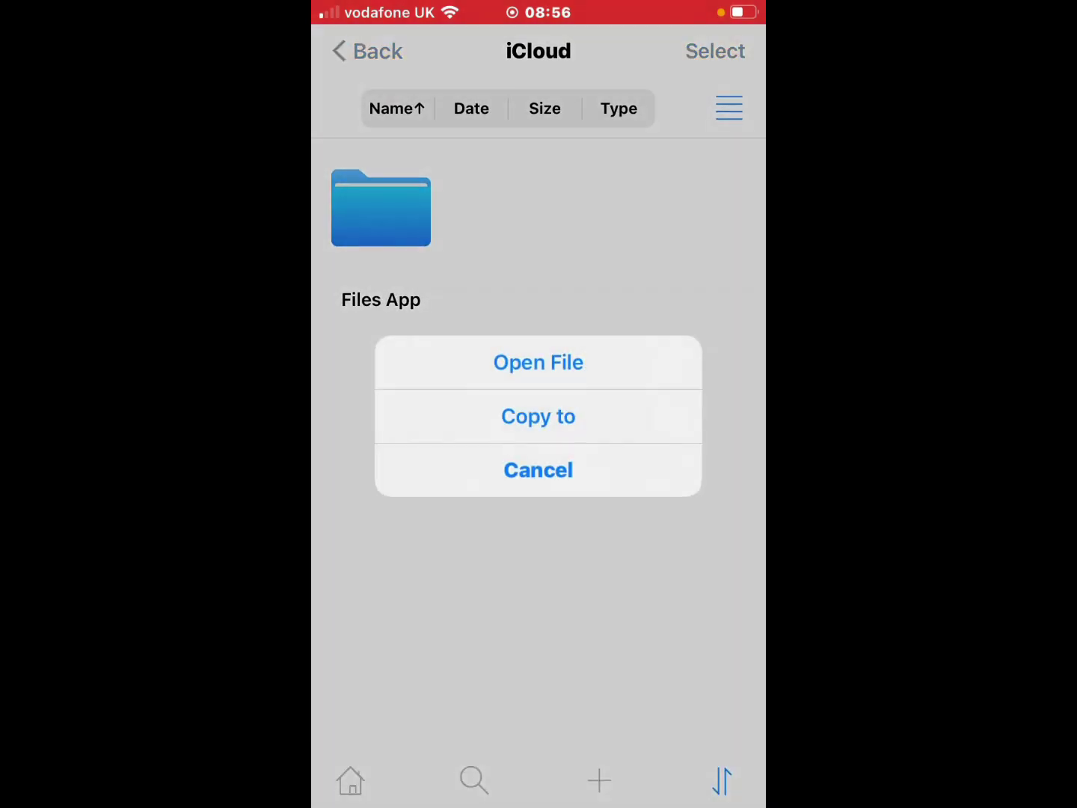
Step: Copy the better_zombies zip to the Xbox's LocalState/games/com.mojang/resource_packs folder
{"action": "left_click", "coordinate": [539, 415]}
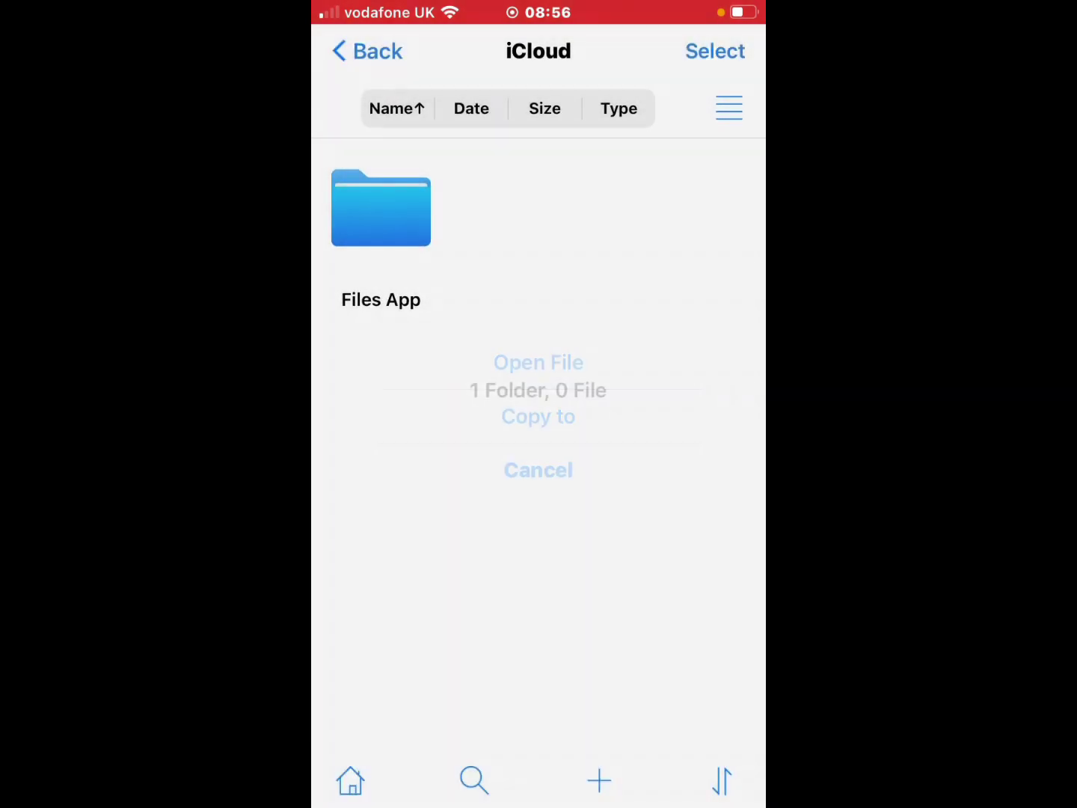
{"action": "left_click", "coordinate": [538, 467]}
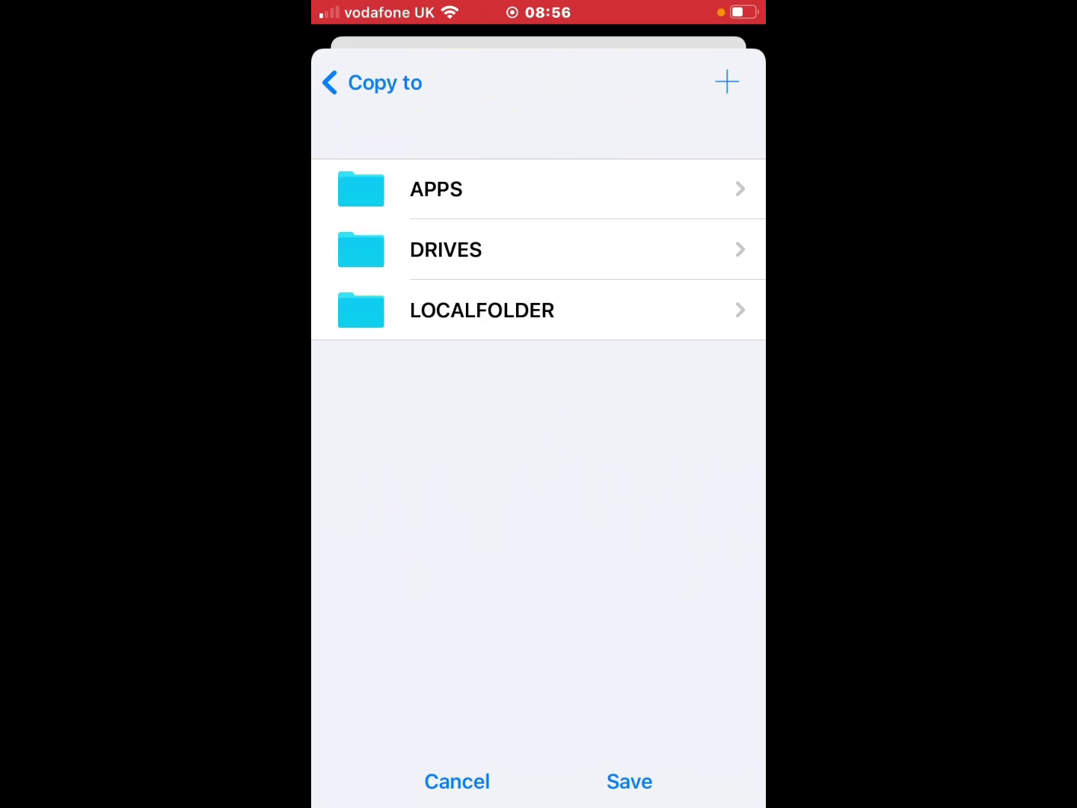
{"action": "left_click", "coordinate": [482, 310]}
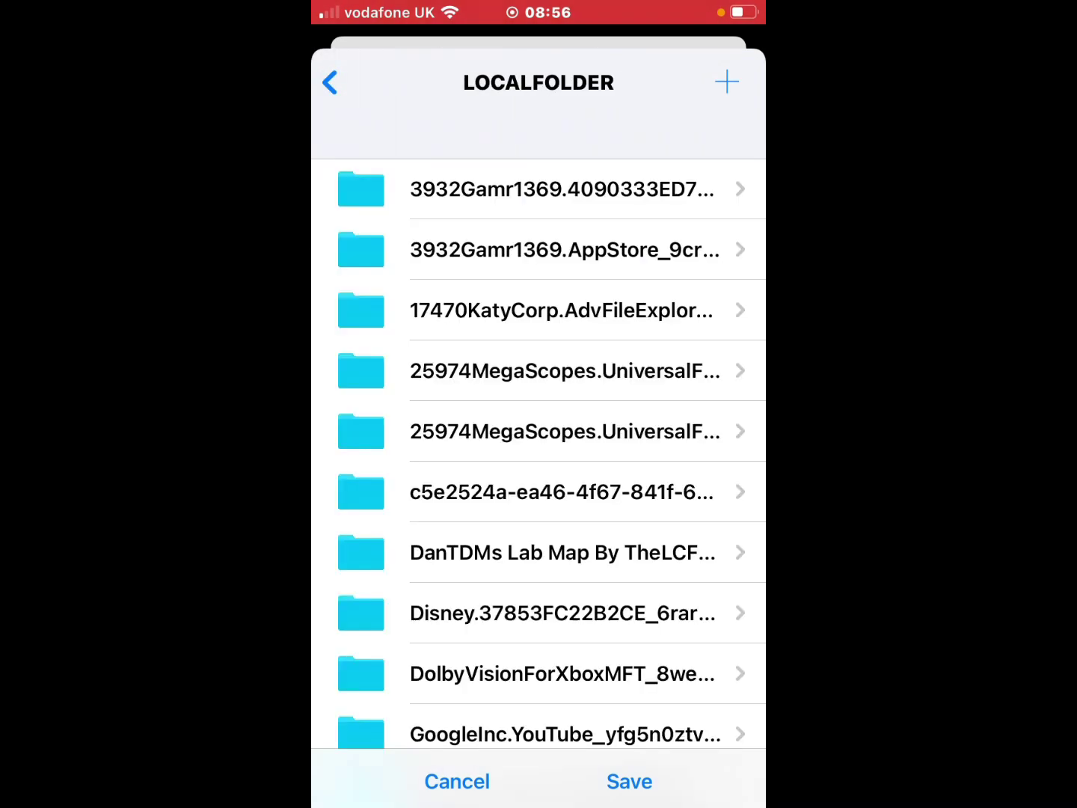
{"action": "scroll", "coordinate": [538, 431], "scroll_direction": "down", "scroll_amount": 3}
{"action": "scroll", "coordinate": [539, 431], "scroll_direction": "down", "scroll_amount": 1}
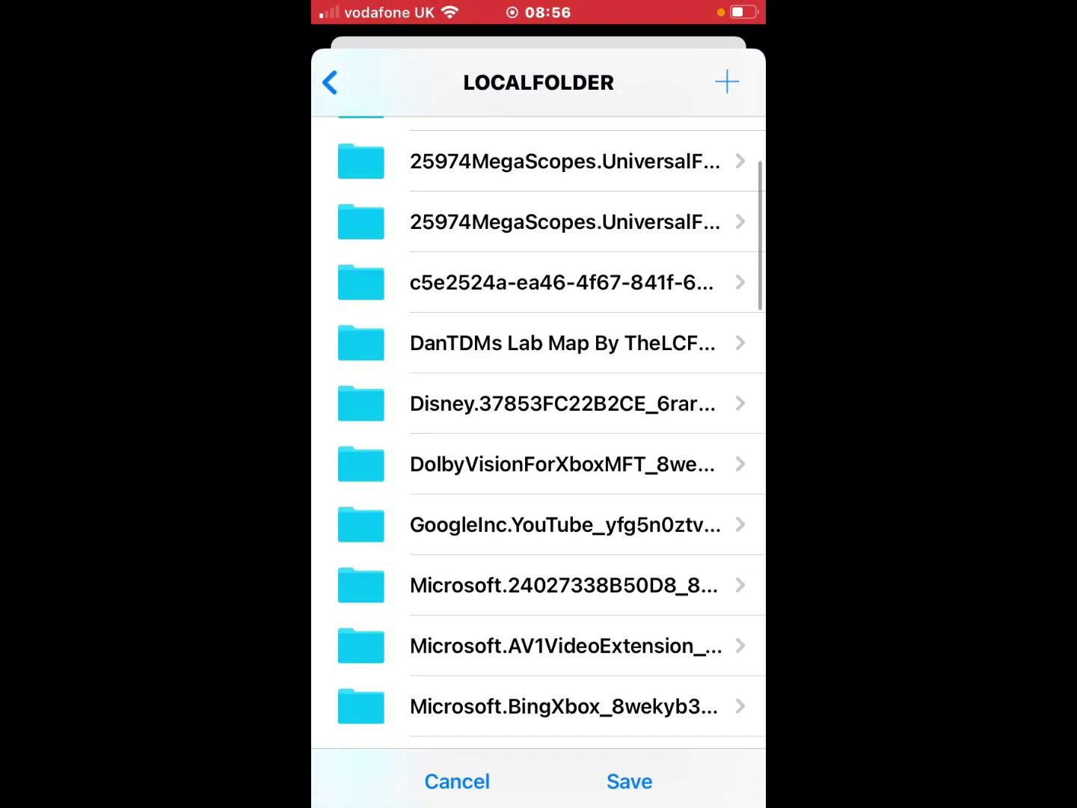
{"action": "scroll", "coordinate": [540, 431], "scroll_direction": "down", "scroll_amount": 2}
{"action": "scroll", "coordinate": [538, 431], "scroll_direction": "down", "scroll_amount": 1}
{"action": "scroll", "coordinate": [538, 431], "scroll_direction": "down", "scroll_amount": 3}
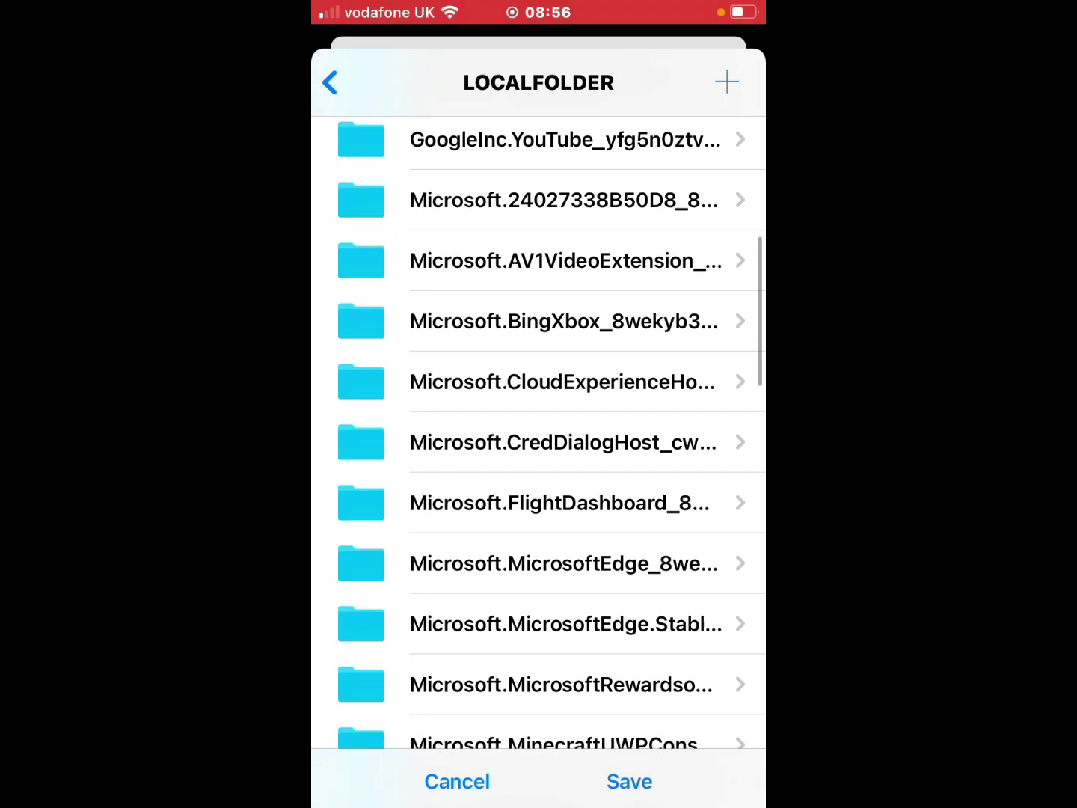
{"action": "scroll", "coordinate": [539, 431], "scroll_direction": "down", "scroll_amount": 2}
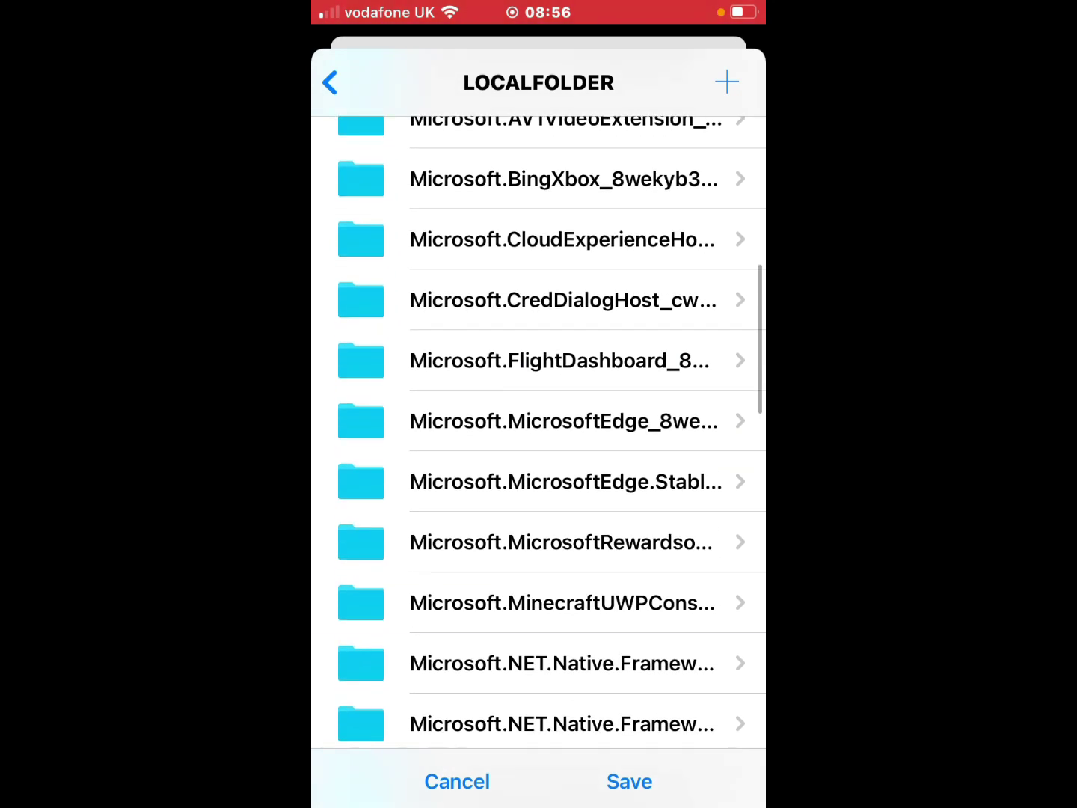
{"action": "left_click", "coordinate": [562, 602]}
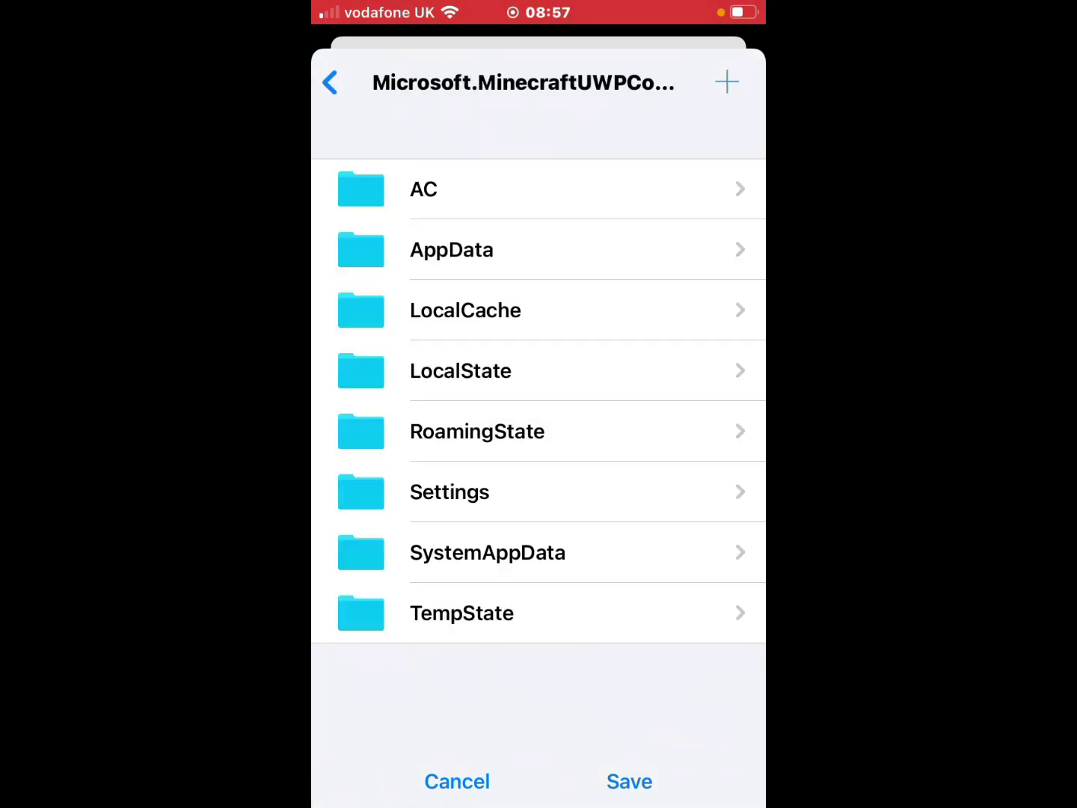
{"action": "left_click", "coordinate": [461, 370]}
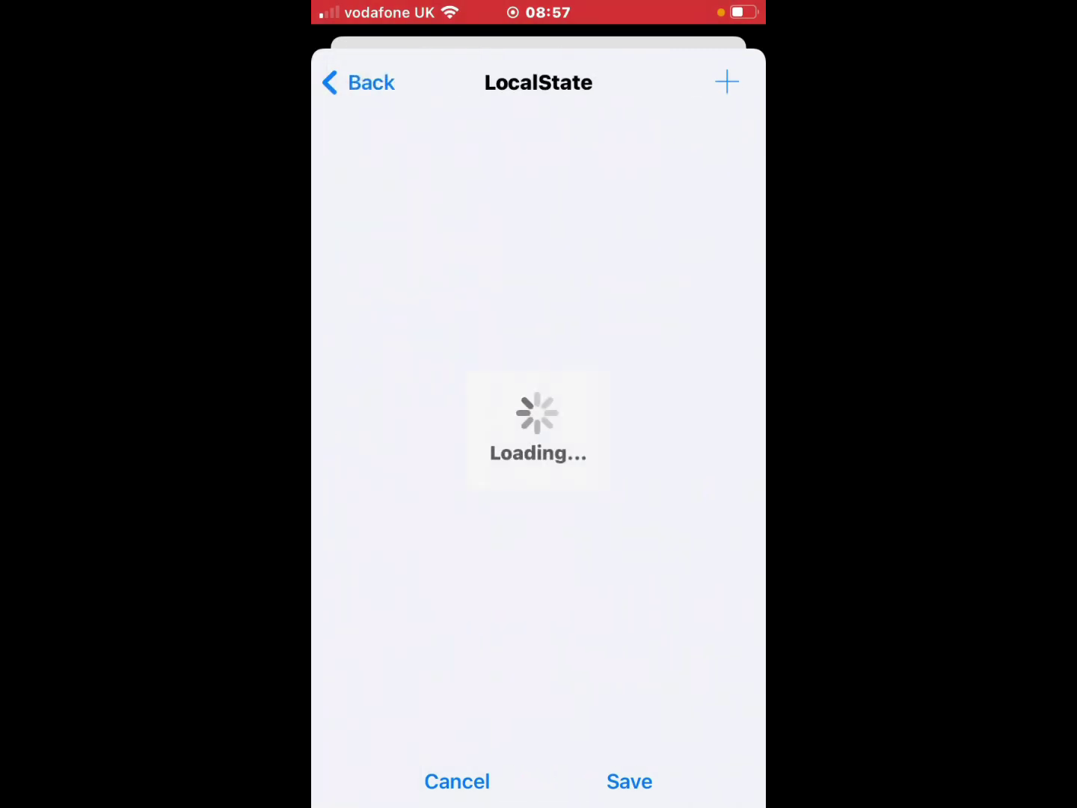
{"action": "left_click", "coordinate": [443, 189]}
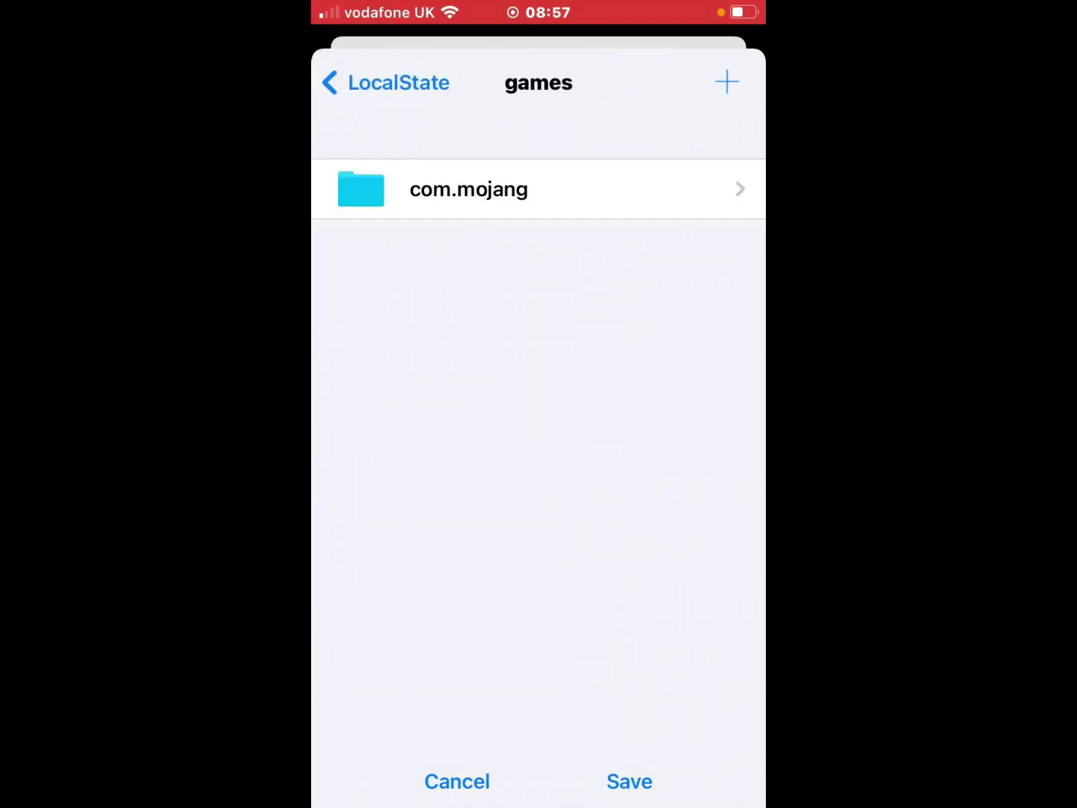
{"action": "left_click", "coordinate": [468, 190]}
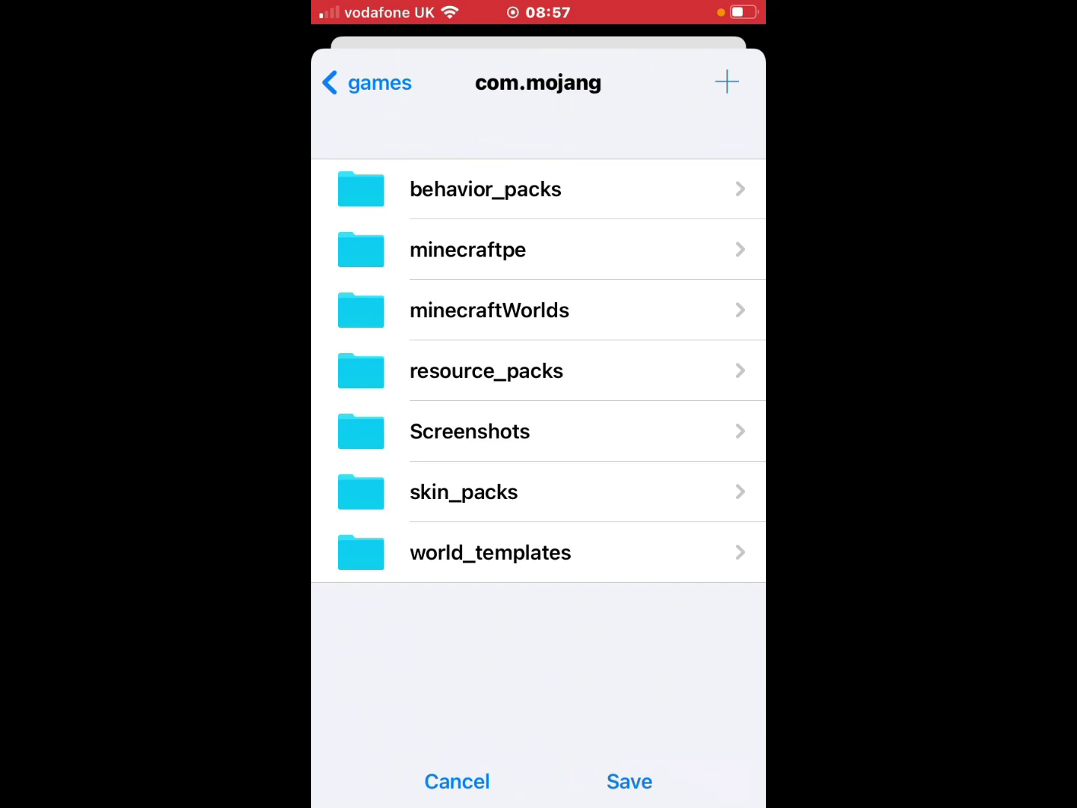
{"action": "left_click", "coordinate": [487, 371]}
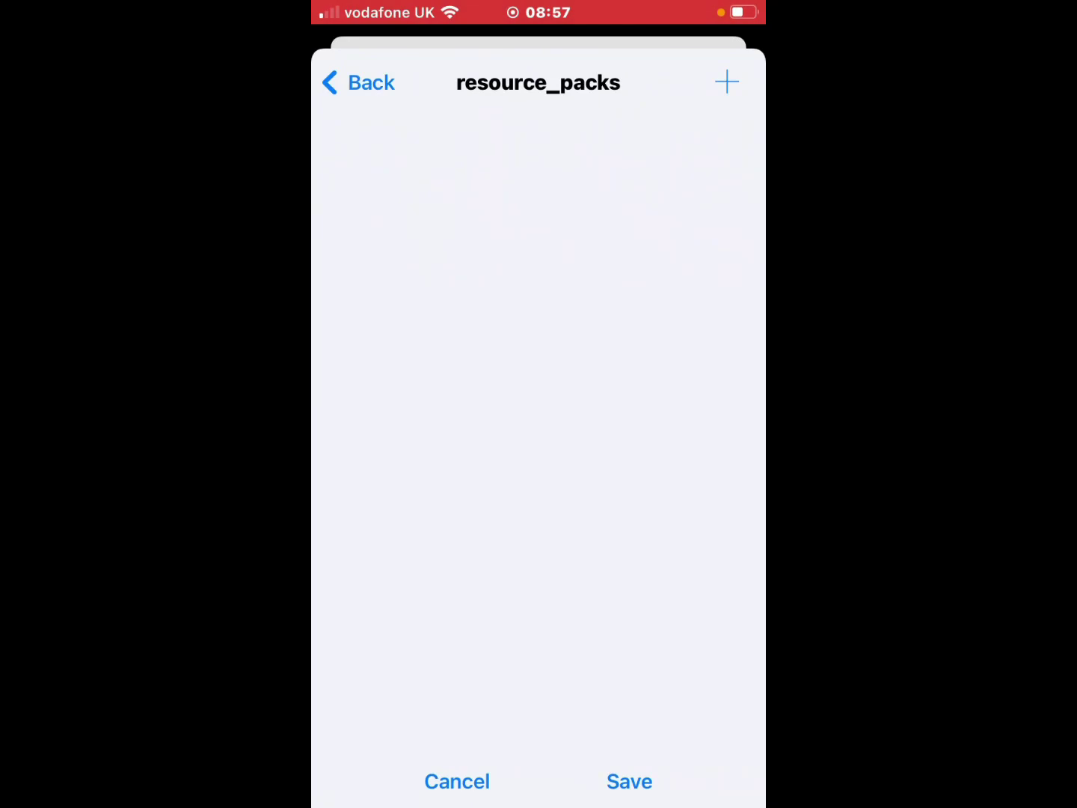
{"action": "left_click", "coordinate": [629, 782]}
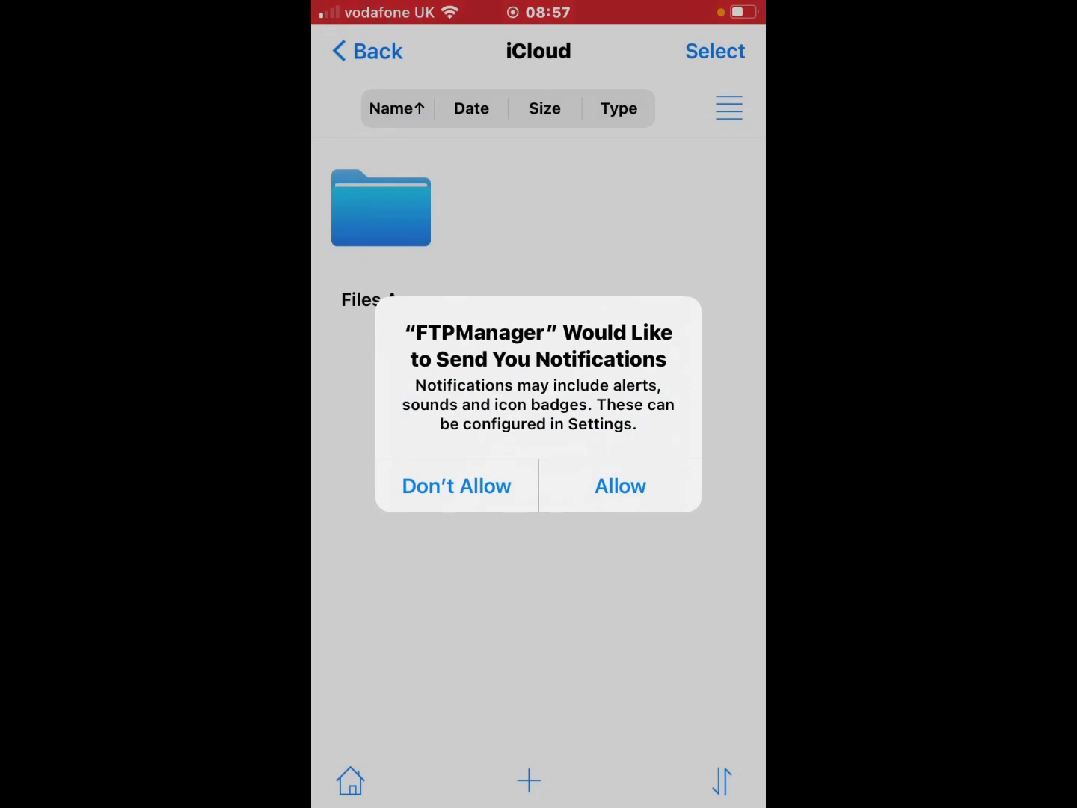
{"action": "left_click", "coordinate": [620, 486]}
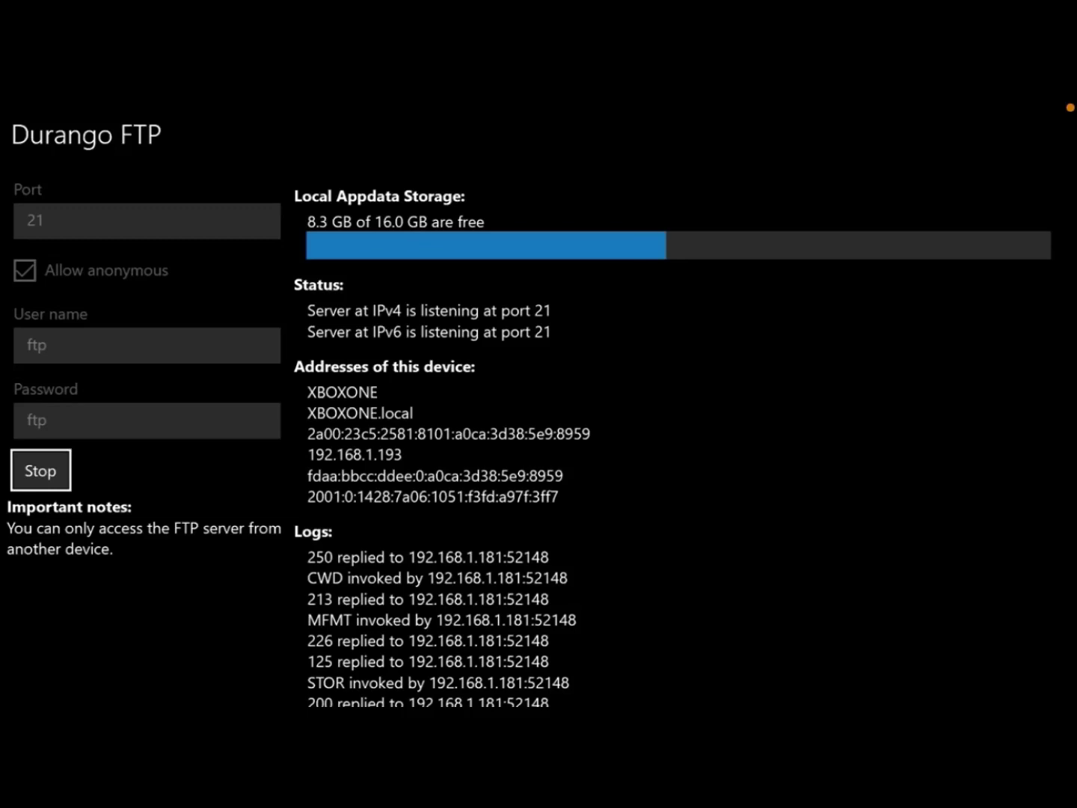
Step: Stop the Durango FTP server on the Xbox
{"action": "key", "text": "Return"}
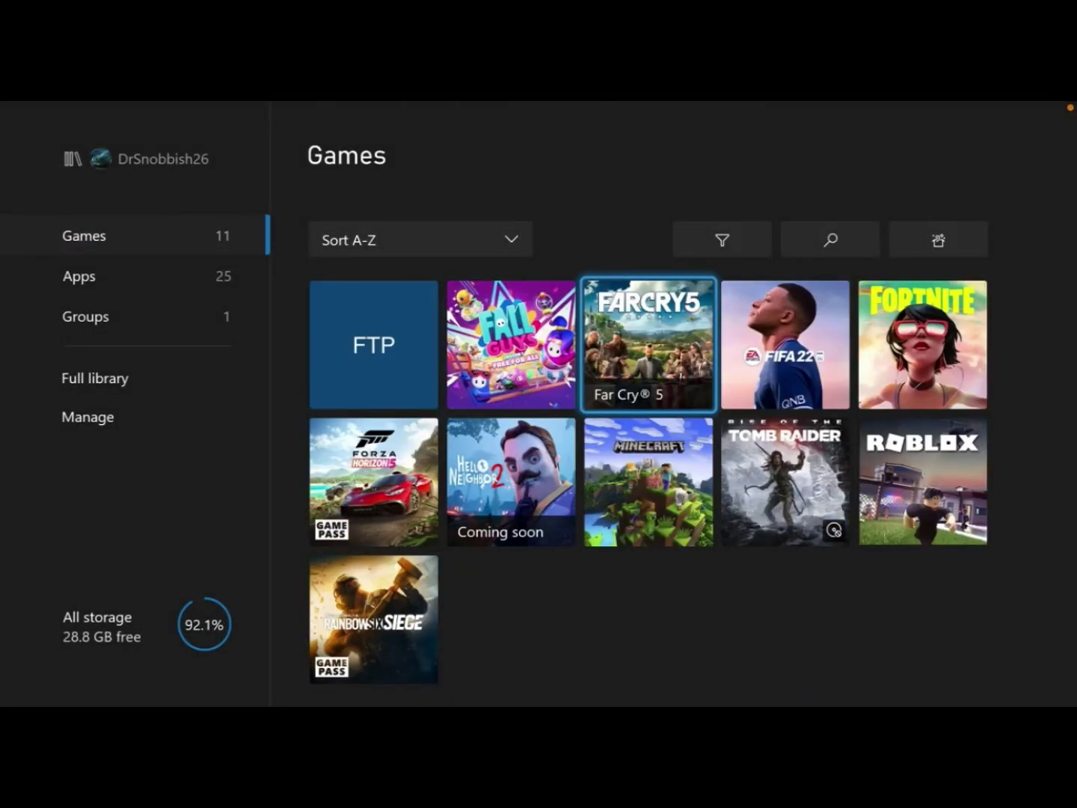
Step: Select the Minecraft tile in the Xbox Games library to launch it
{"action": "key", "text": "Down"}
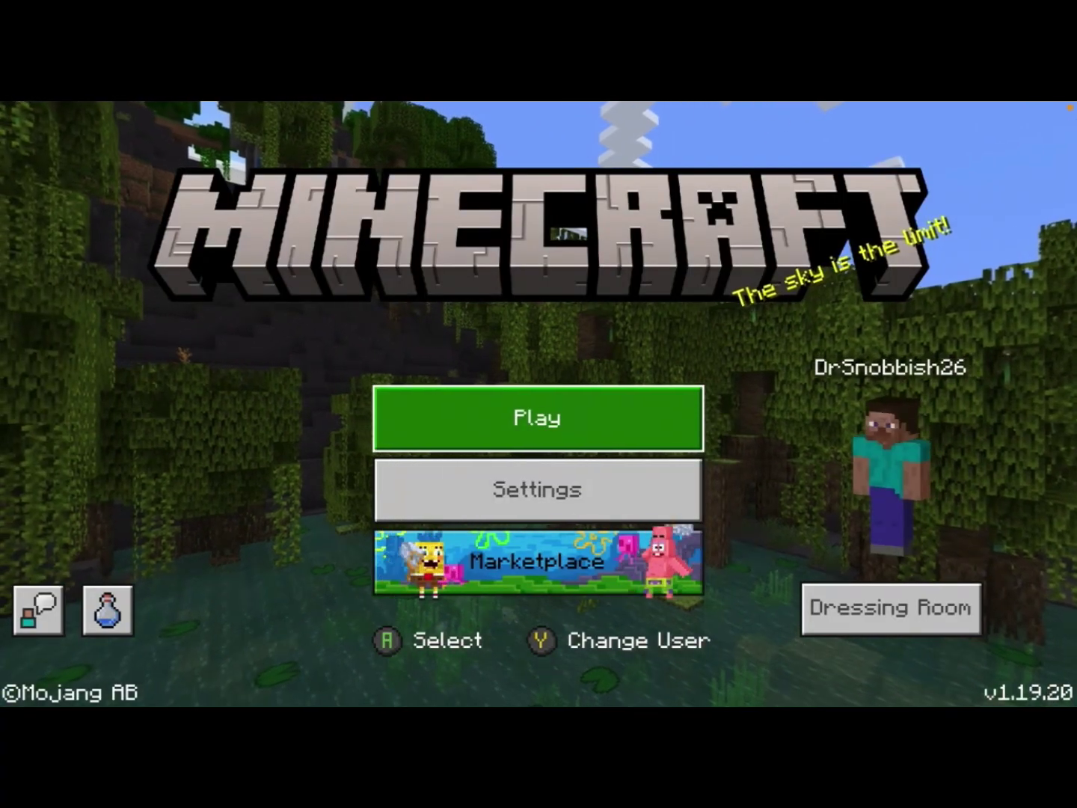
Step: Move focus back to Play on the Minecraft title screen and select it
{"action": "key", "text": "Down"}
{"action": "key", "text": "Up"}
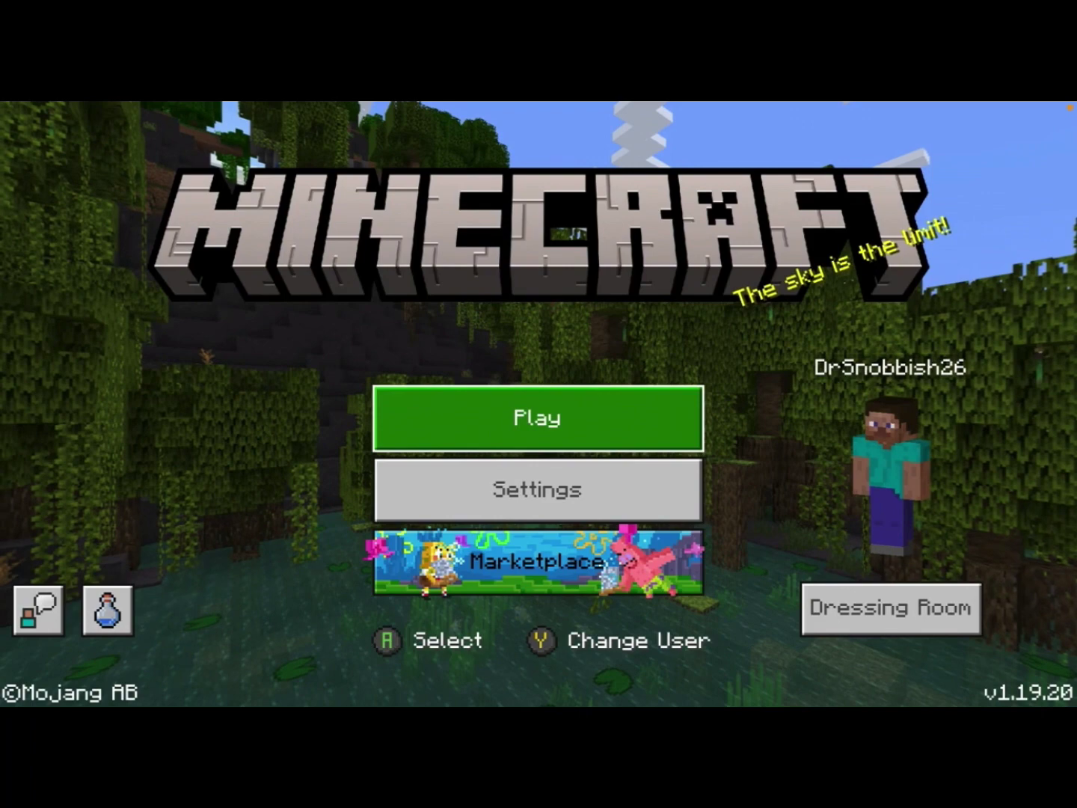
{"action": "key", "text": "Down"}
{"action": "key", "text": "Down"}
{"action": "key", "text": "Up"}
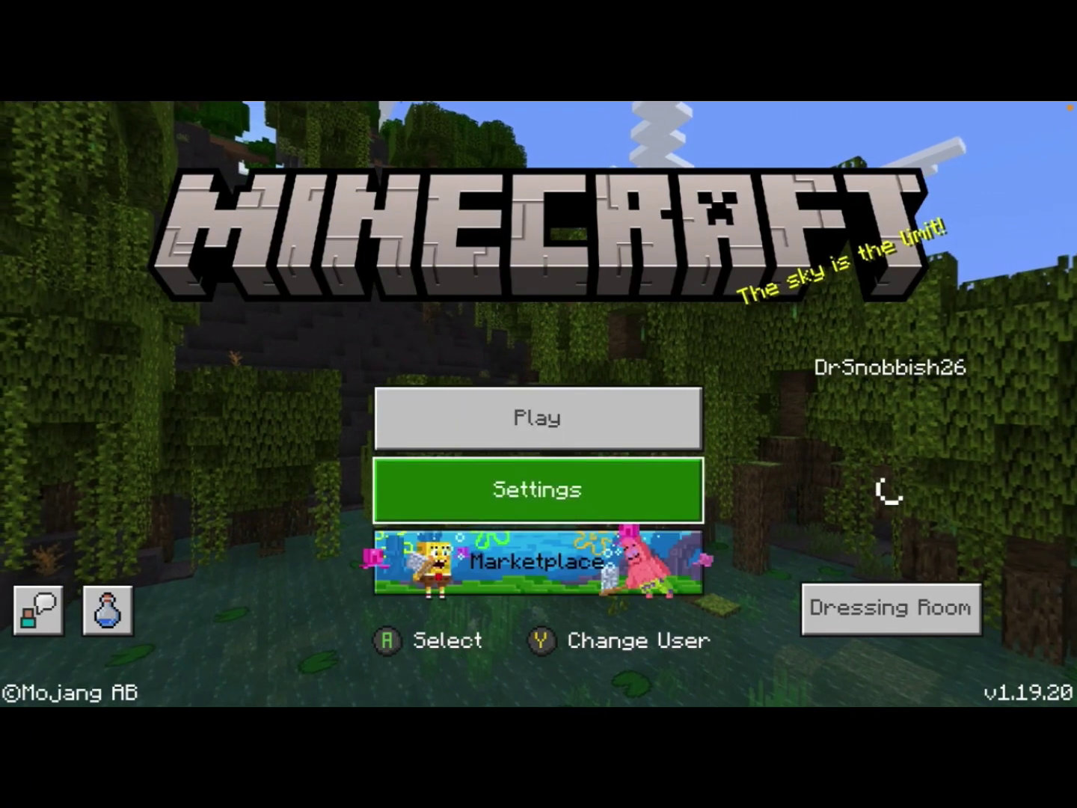
{"action": "key", "text": "Up"}
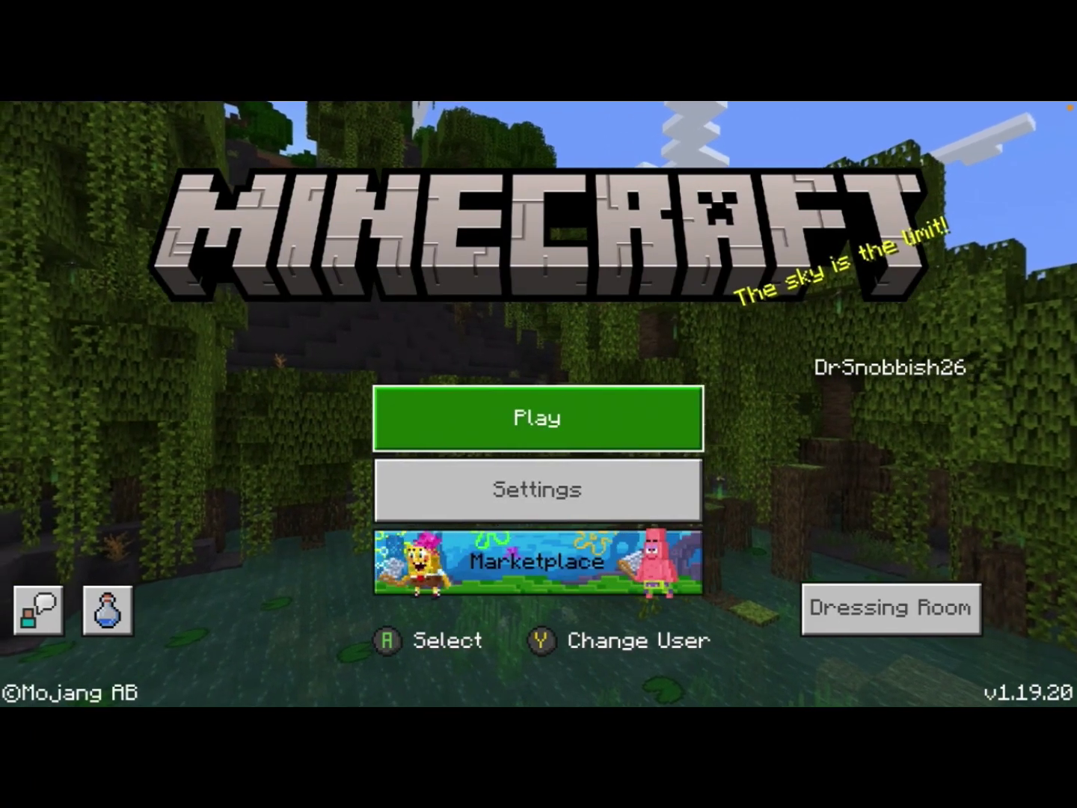
{"action": "key", "text": "Return"}
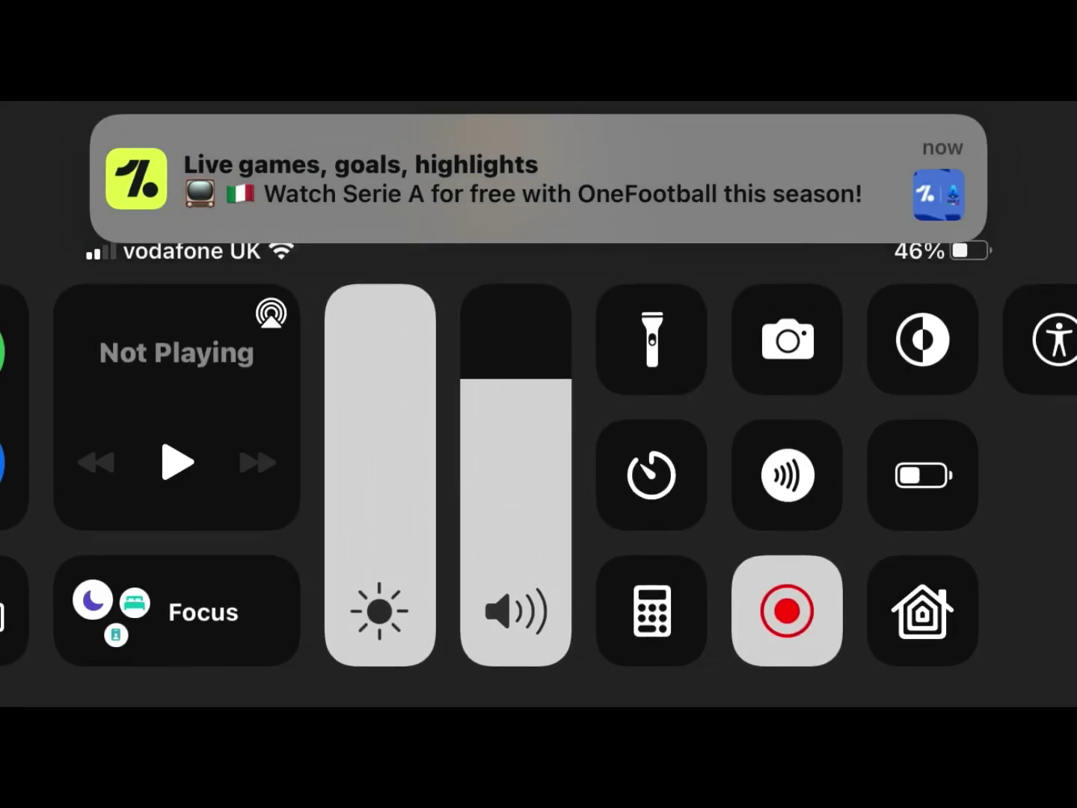
Step: Start a new world from the worlds list and open its Resource Packs settings
{"action": "key", "text": "Return"}
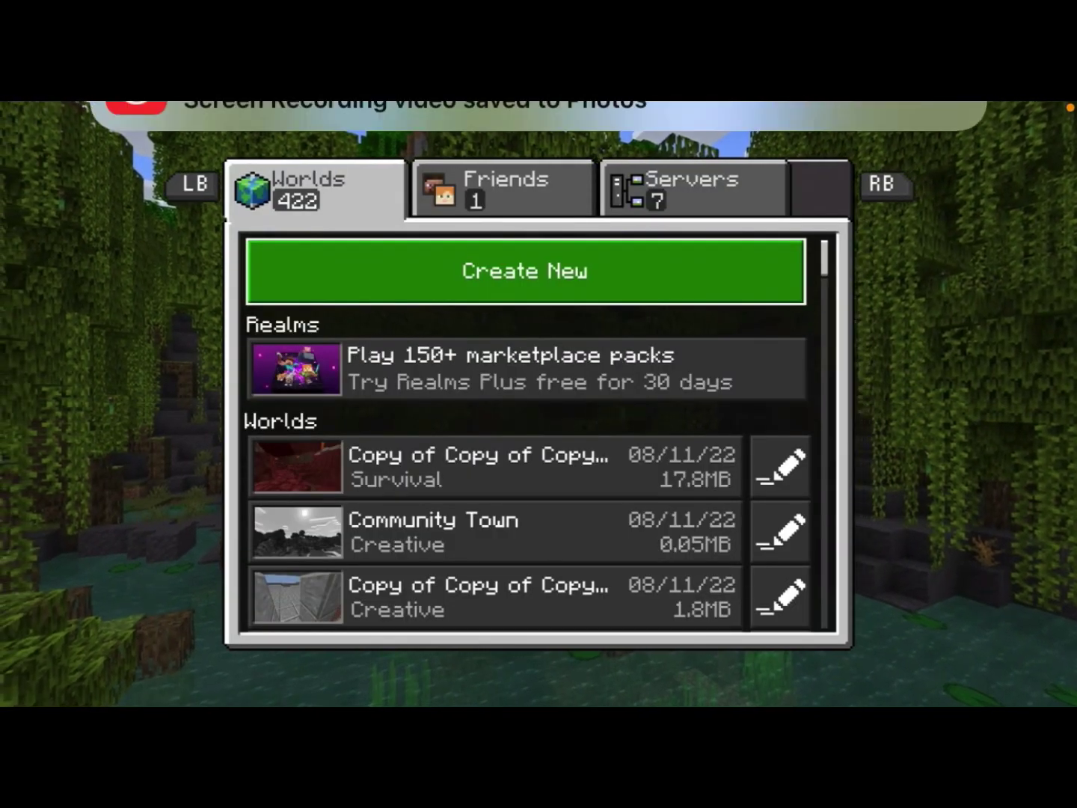
{"action": "key", "text": "Return"}
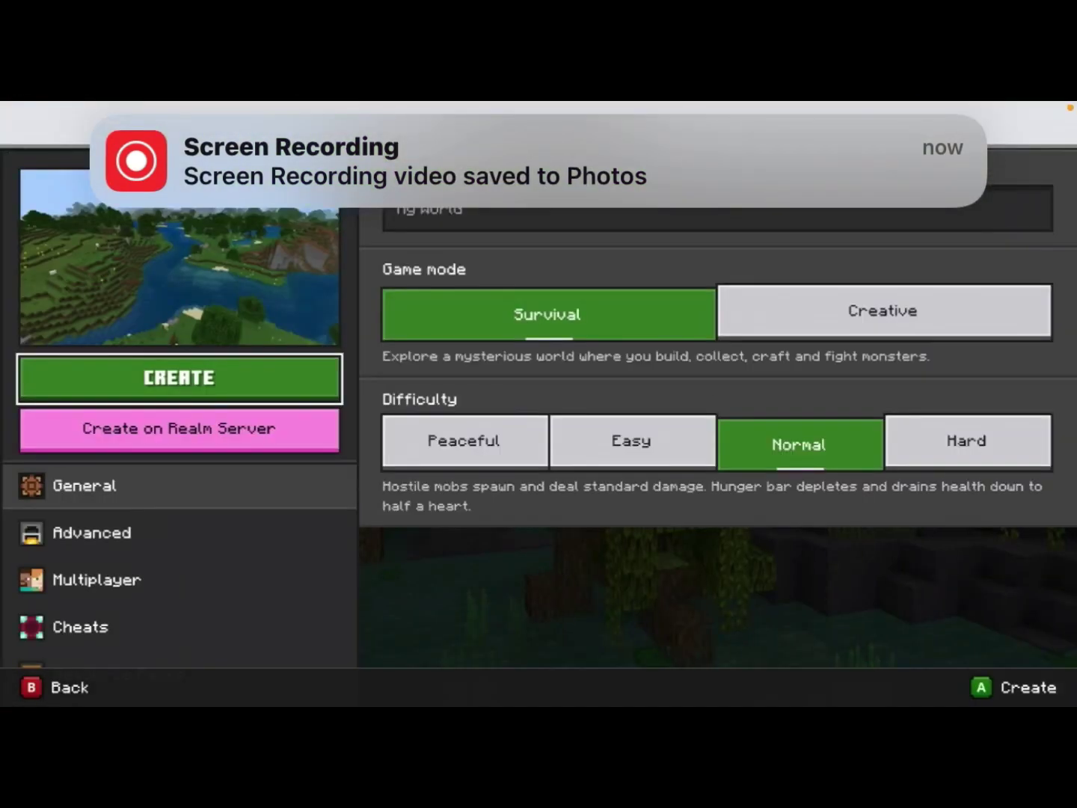
{"action": "key", "text": "Down"}
{"action": "key", "text": "Down"}
{"action": "key", "text": "Down"}
{"action": "key", "text": "Down"}
{"action": "key", "text": "Down"}
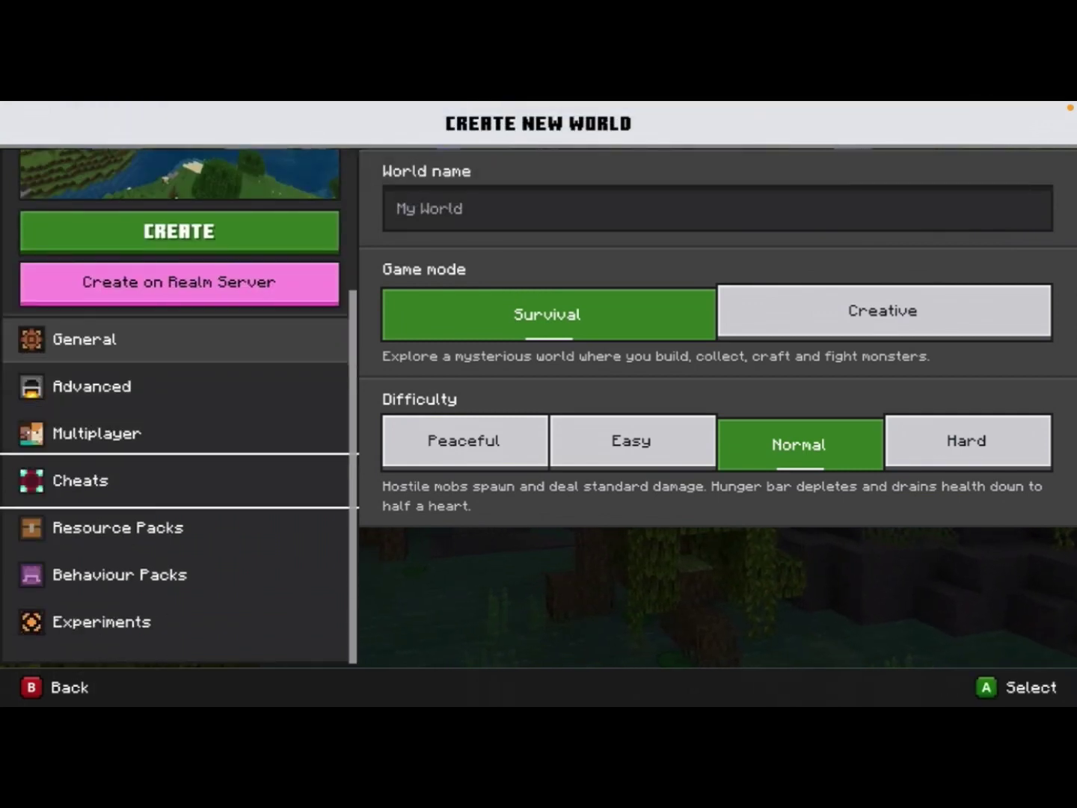
{"action": "key", "text": "Down"}
{"action": "key", "text": "Return"}
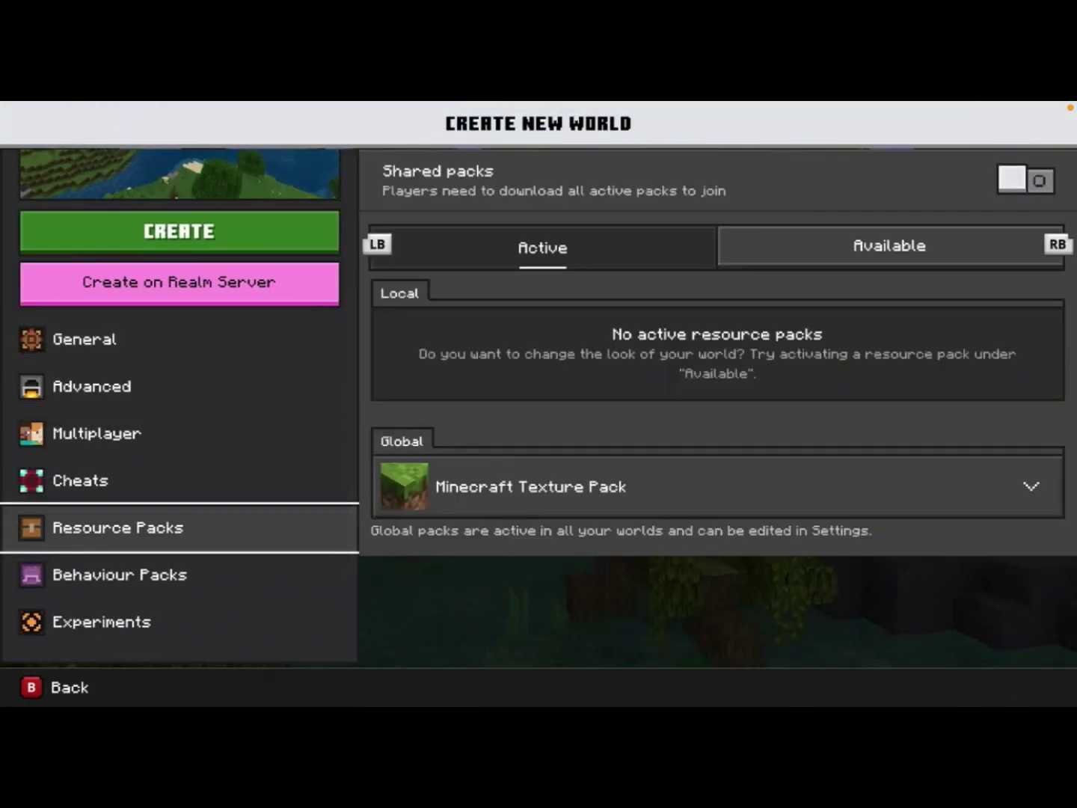
Step: Review the global Minecraft Texture Pack, then move down to the Behaviour Packs category
{"action": "key", "text": "Right"}
{"action": "key", "text": "Down"}
{"action": "key", "text": "Down"}
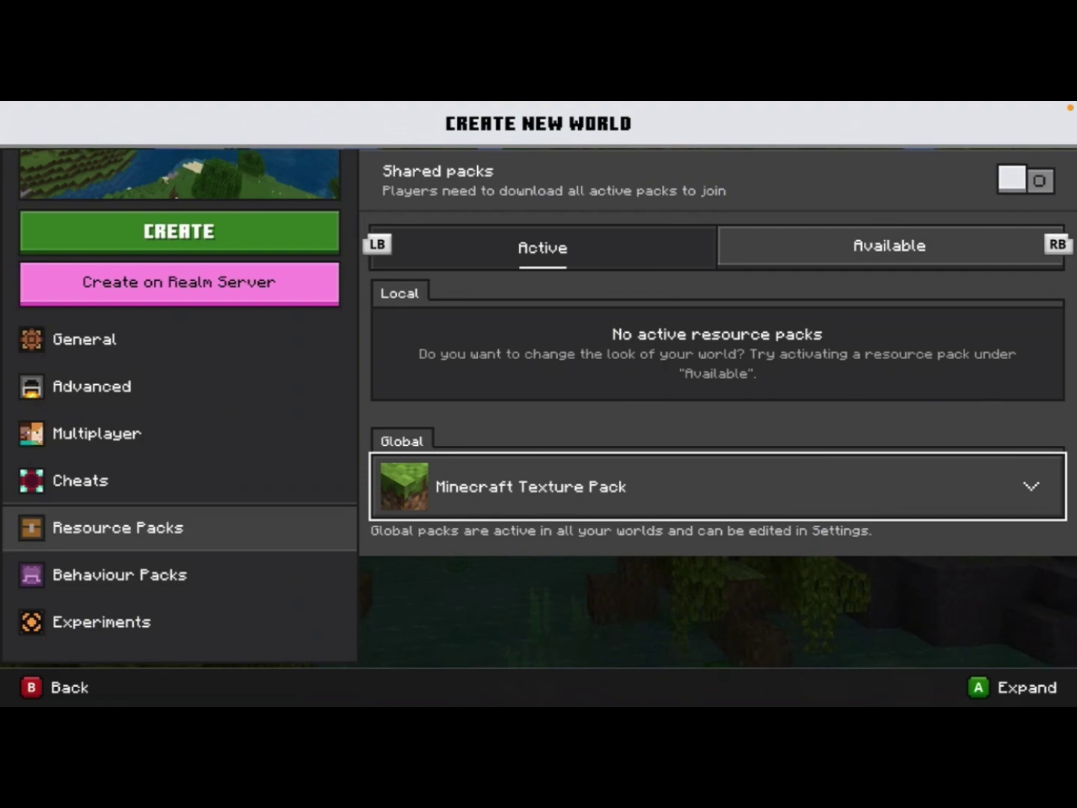
{"action": "key", "text": "Return"}
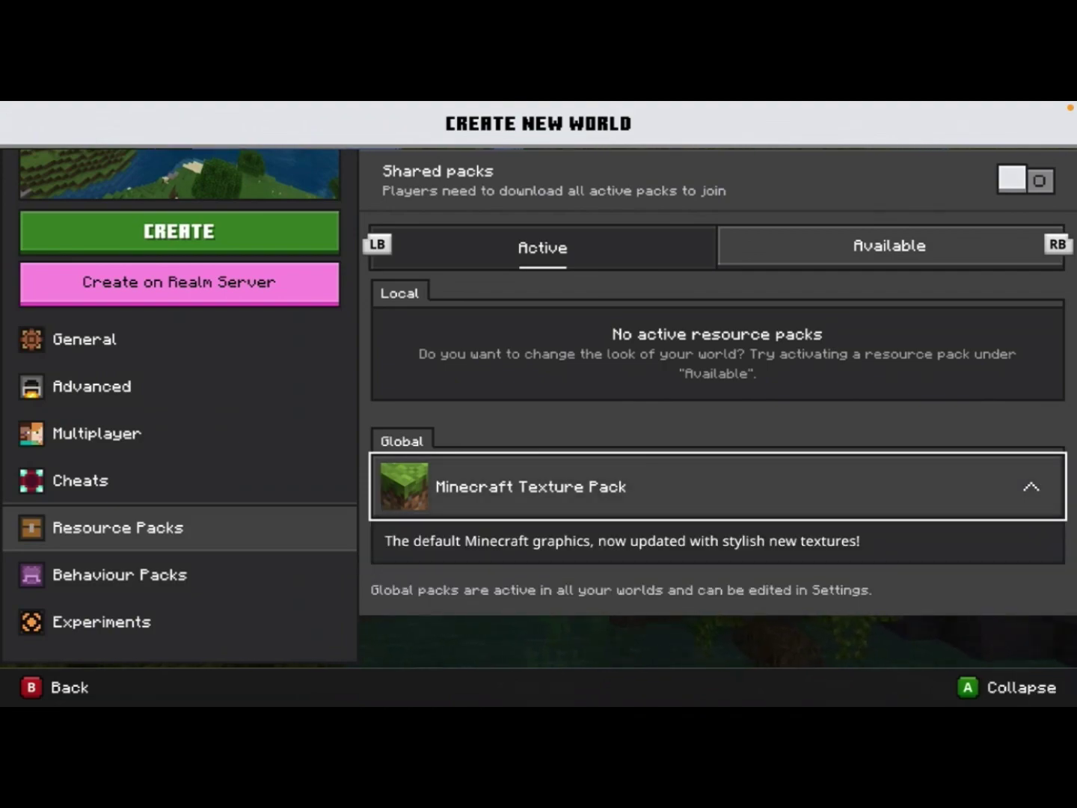
{"action": "key", "text": "Escape"}
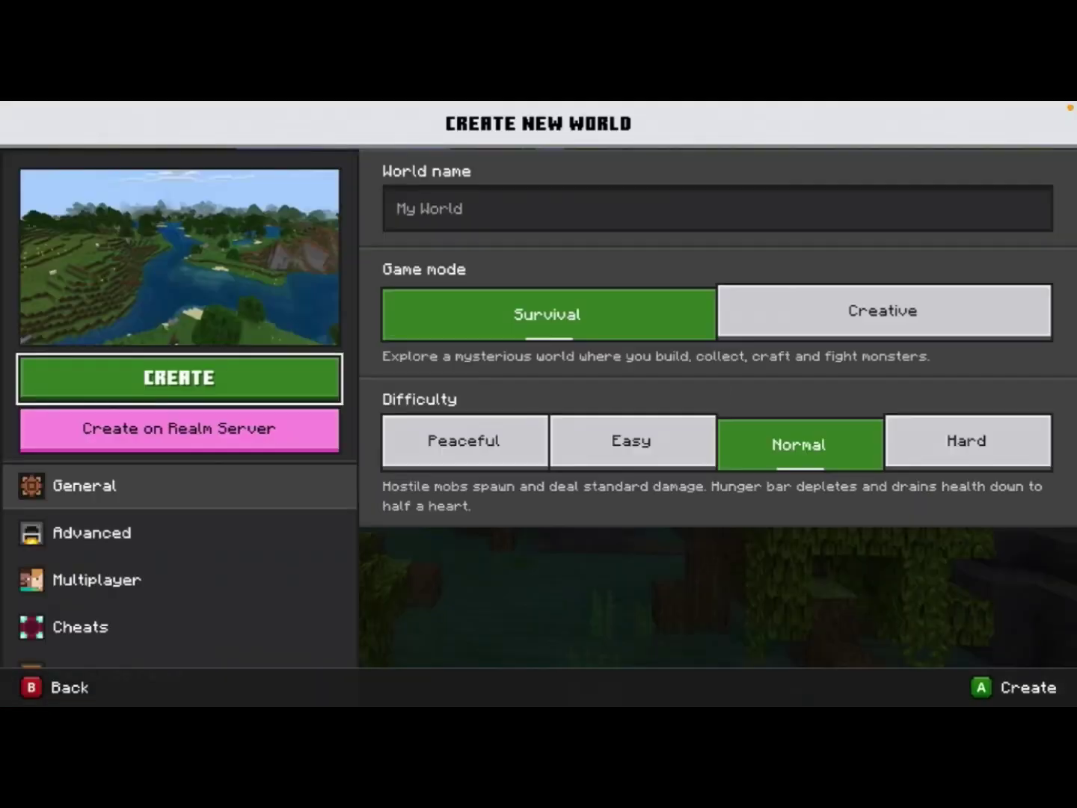
{"action": "key", "text": "Right"}
{"action": "key", "text": "Left"}
{"action": "key", "text": "Down"}
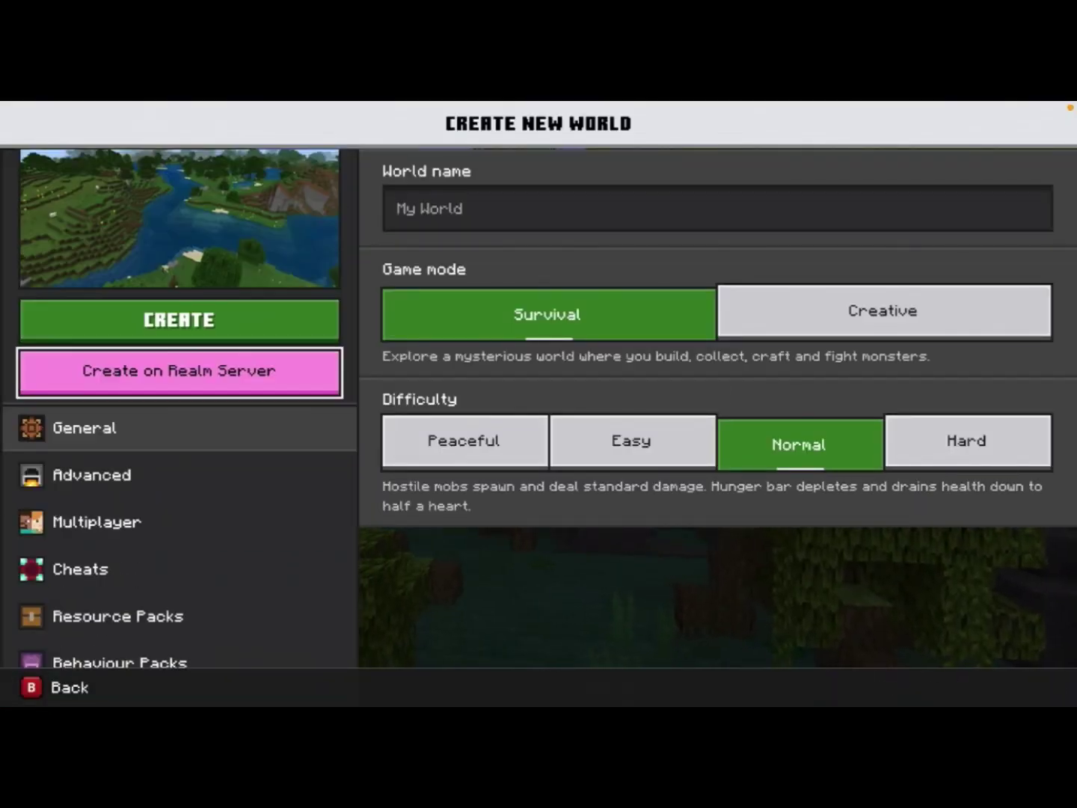
{"action": "key", "text": "Down"}
{"action": "key", "text": "Down"}
{"action": "key", "text": "Down"}
{"action": "key", "text": "Down"}
{"action": "key", "text": "Down"}
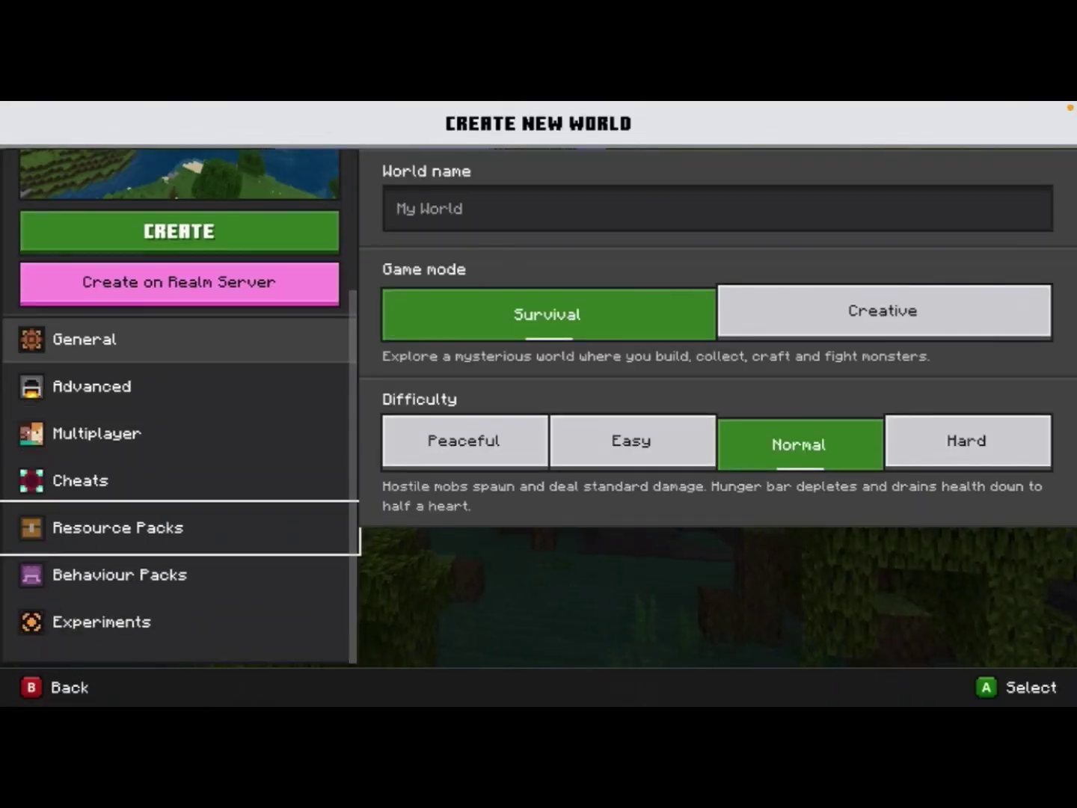
{"action": "key", "text": "Down"}
Step: Check Behaviour Packs, then return to Resource Packs and show the Available packs
{"action": "key", "text": "Return"}
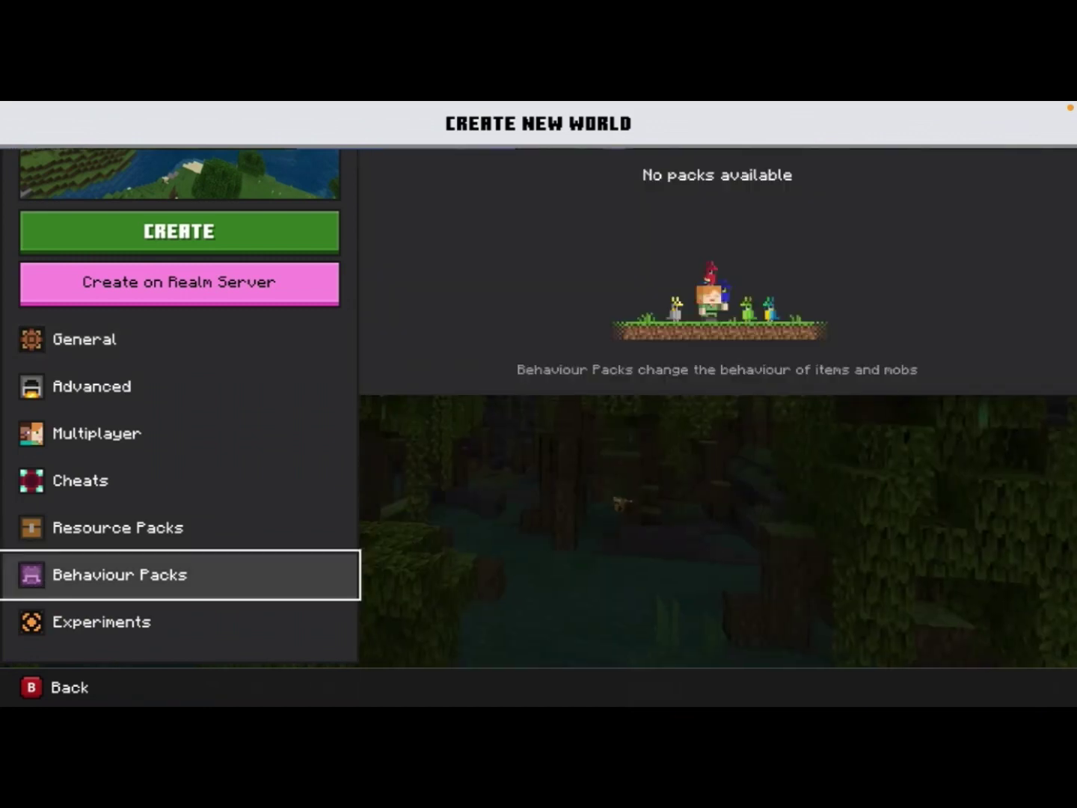
{"action": "key", "text": "Up"}
{"action": "key", "text": "Return"}
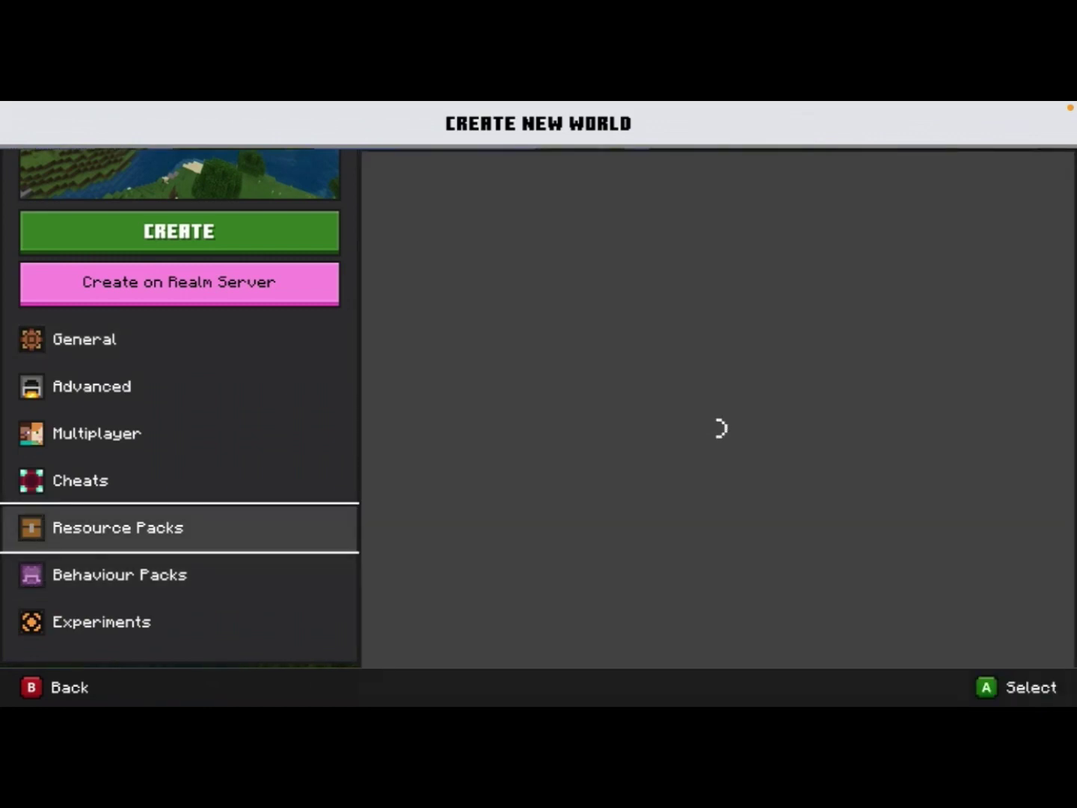
{"action": "key", "text": "Right"}
{"action": "key", "text": "Down"}
{"action": "key", "text": "Right"}
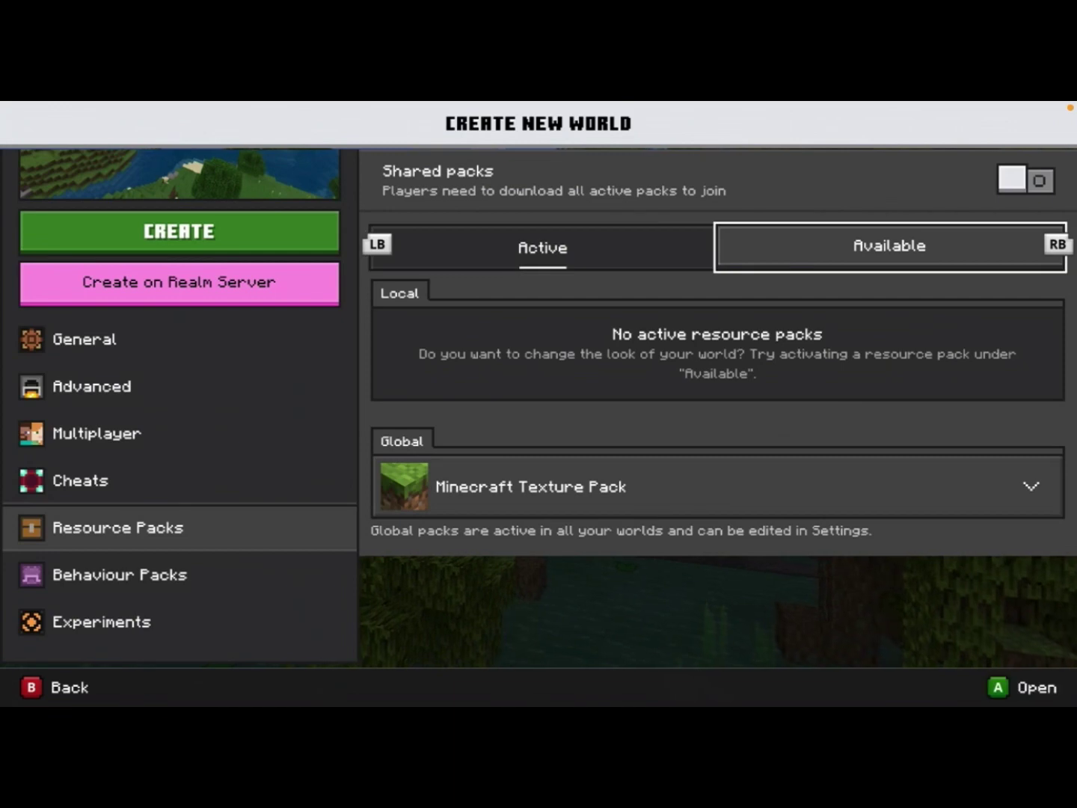
{"action": "key", "text": "Return"}
Step: Expand the Owned packs group and activate Better Zombies for the new world
{"action": "key", "text": "Down"}
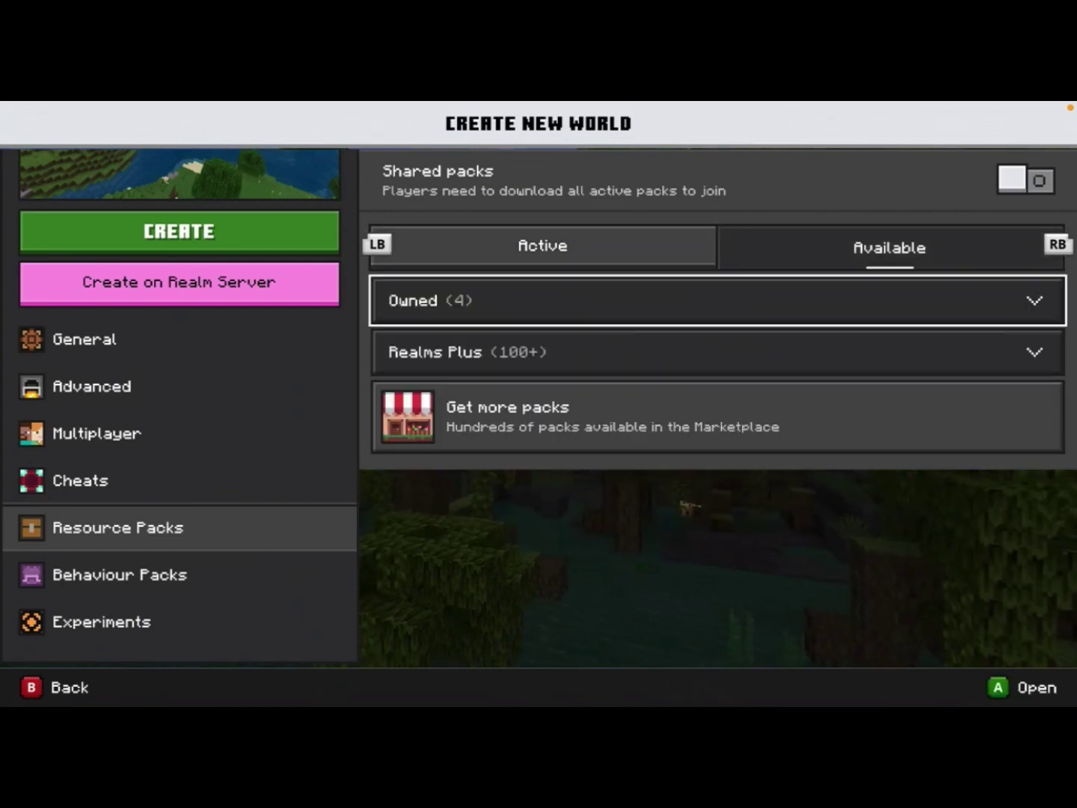
{"action": "key", "text": "Down"}
{"action": "key", "text": "Up"}
{"action": "key", "text": "Return"}
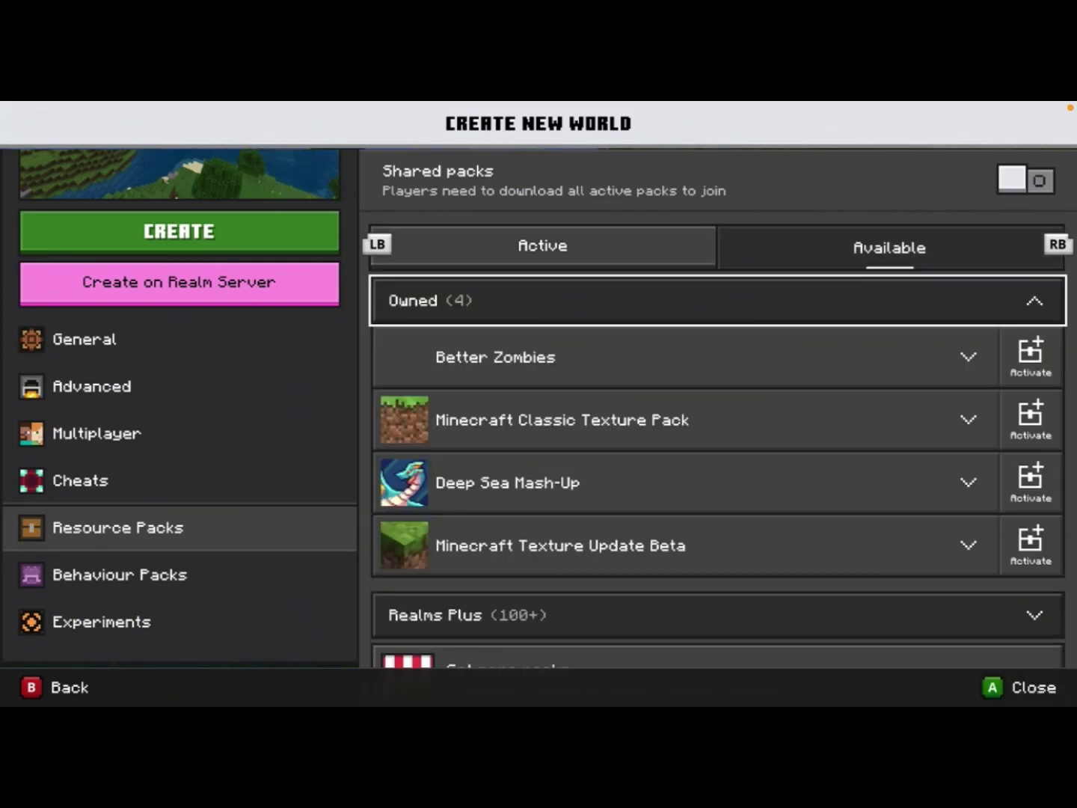
{"action": "key", "text": "Down"}
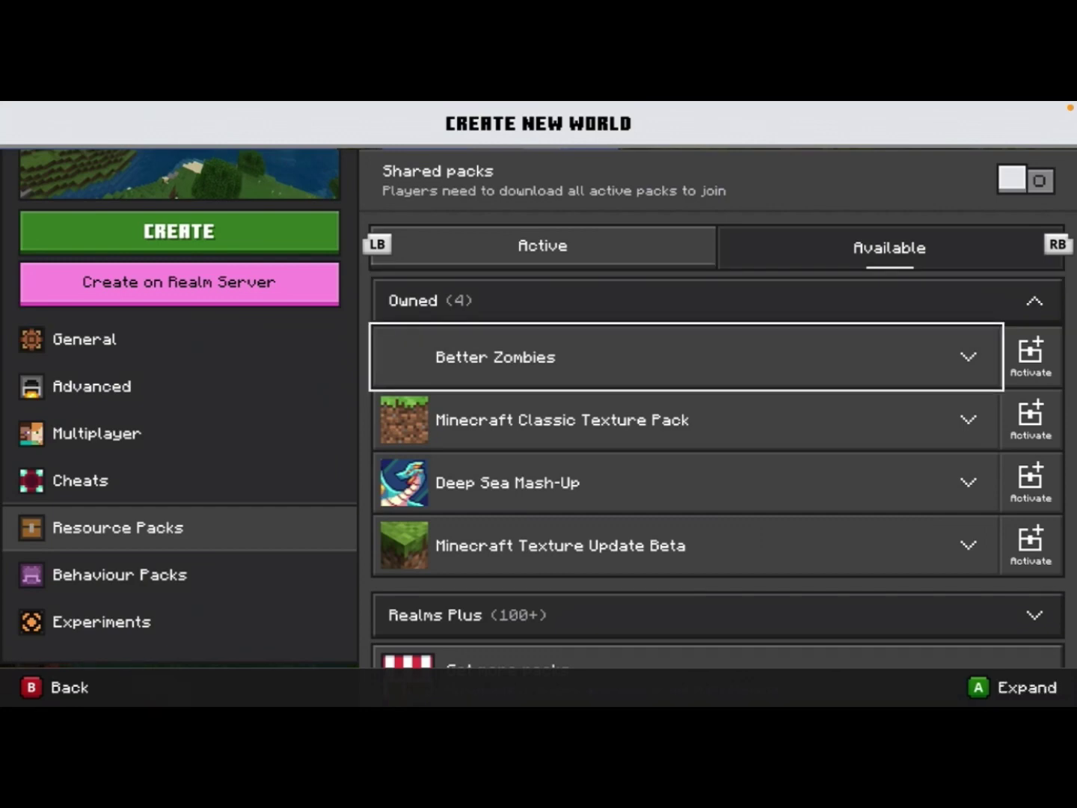
{"action": "key", "text": "Right"}
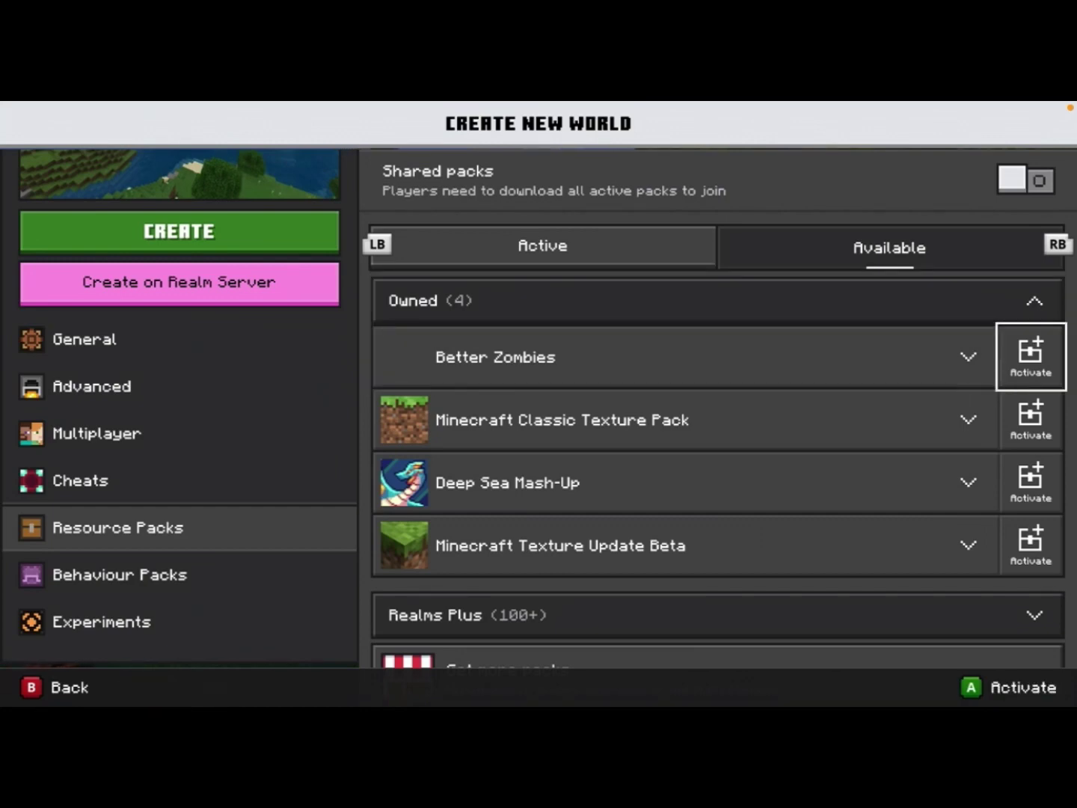
{"action": "key", "text": "Return"}
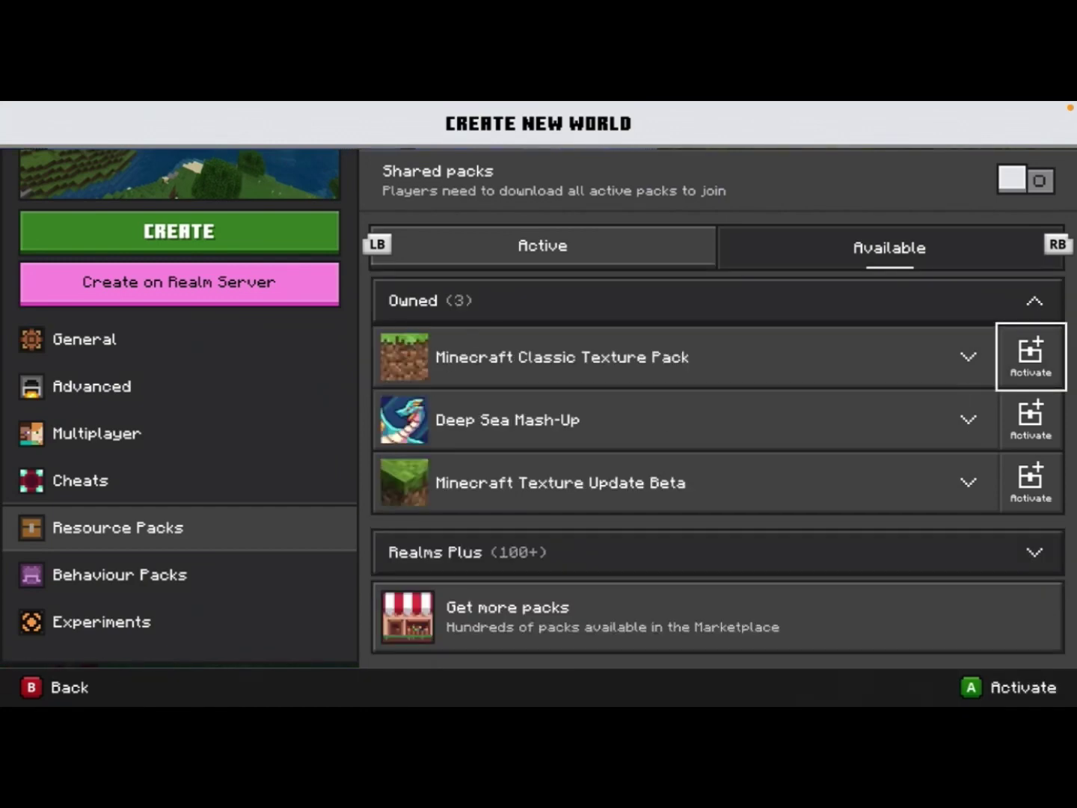
Step: Browse the remaining owned packs and confirm Better Zombies appears in the Active list
{"action": "key", "text": "Left"}
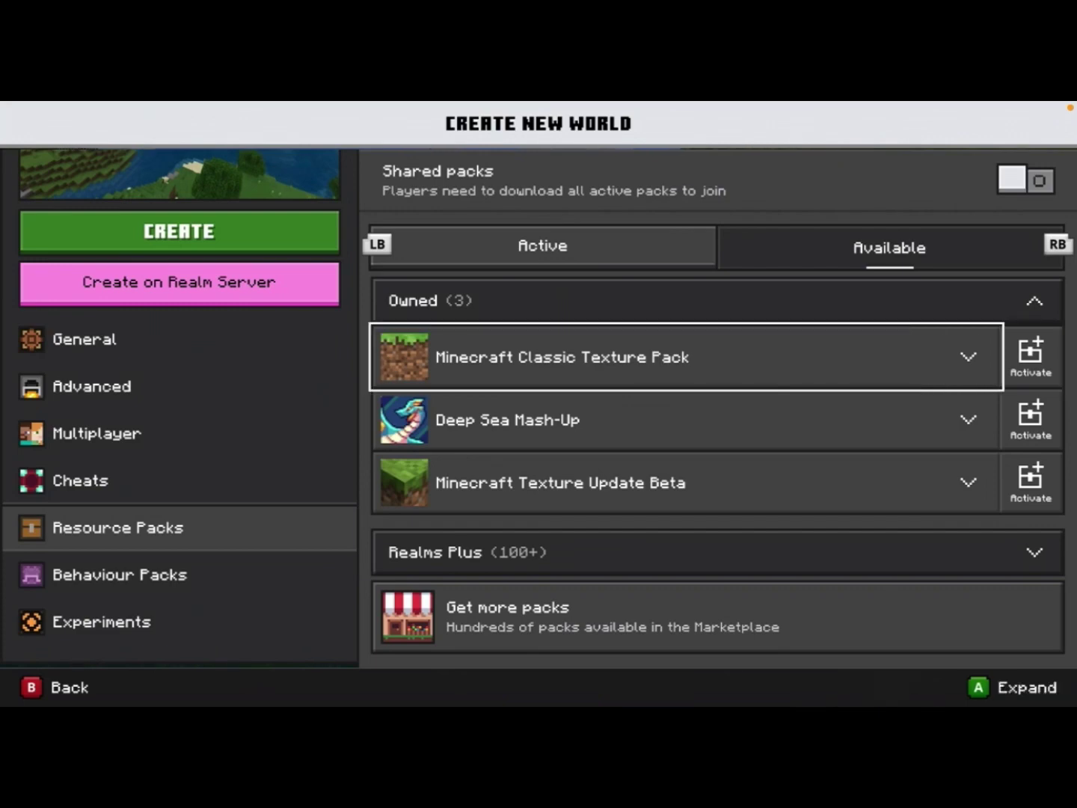
{"action": "key", "text": "Down"}
{"action": "key", "text": "Down"}
{"action": "key", "text": "Up"}
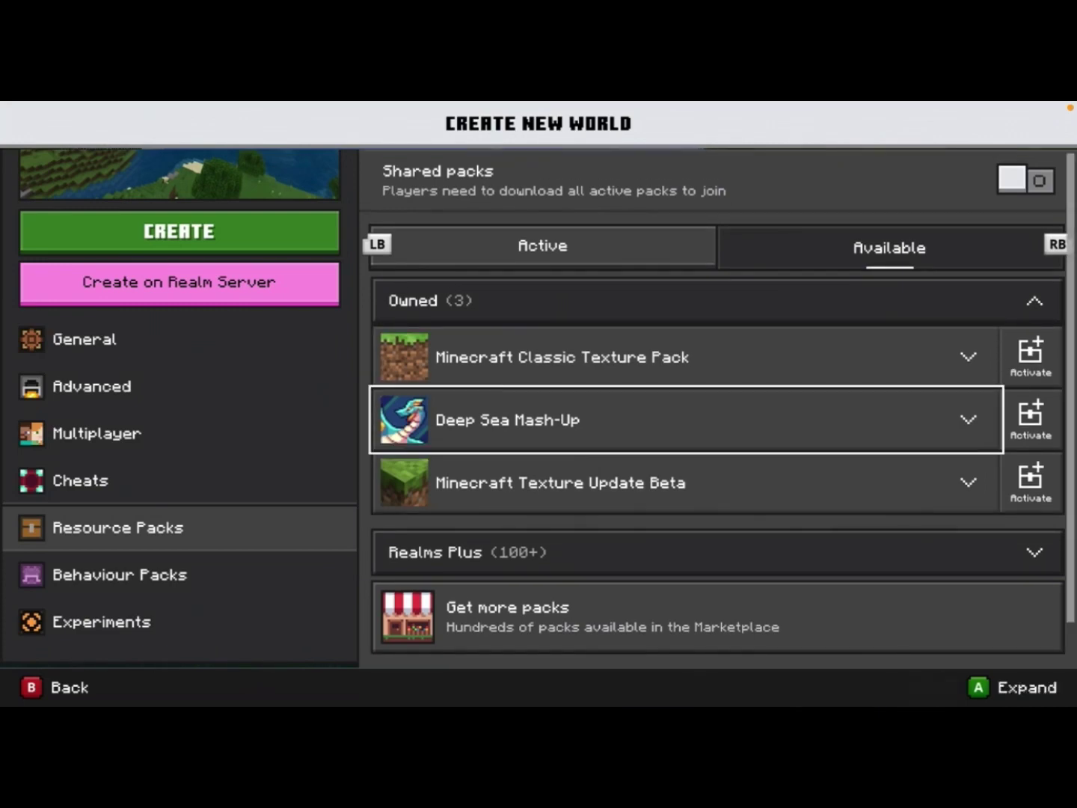
{"action": "key", "text": "Up"}
{"action": "key", "text": "Up"}
{"action": "key", "text": "Up"}
{"action": "key", "text": "Left"}
{"action": "key", "text": "Down"}
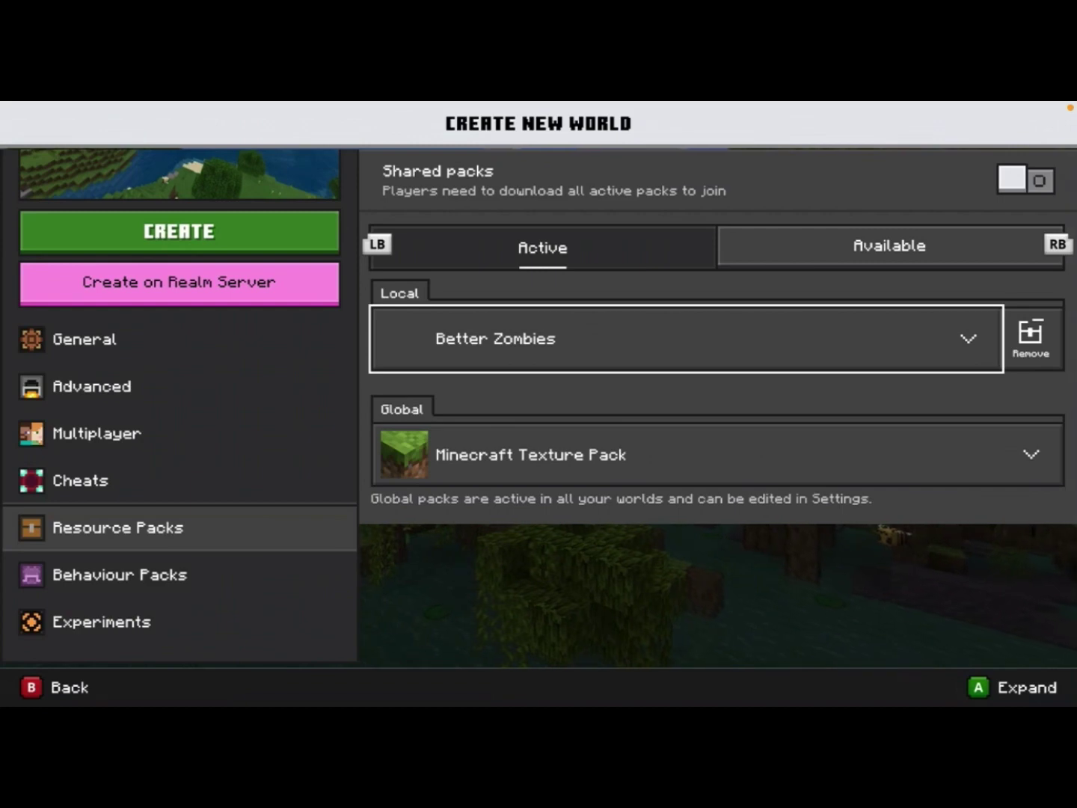